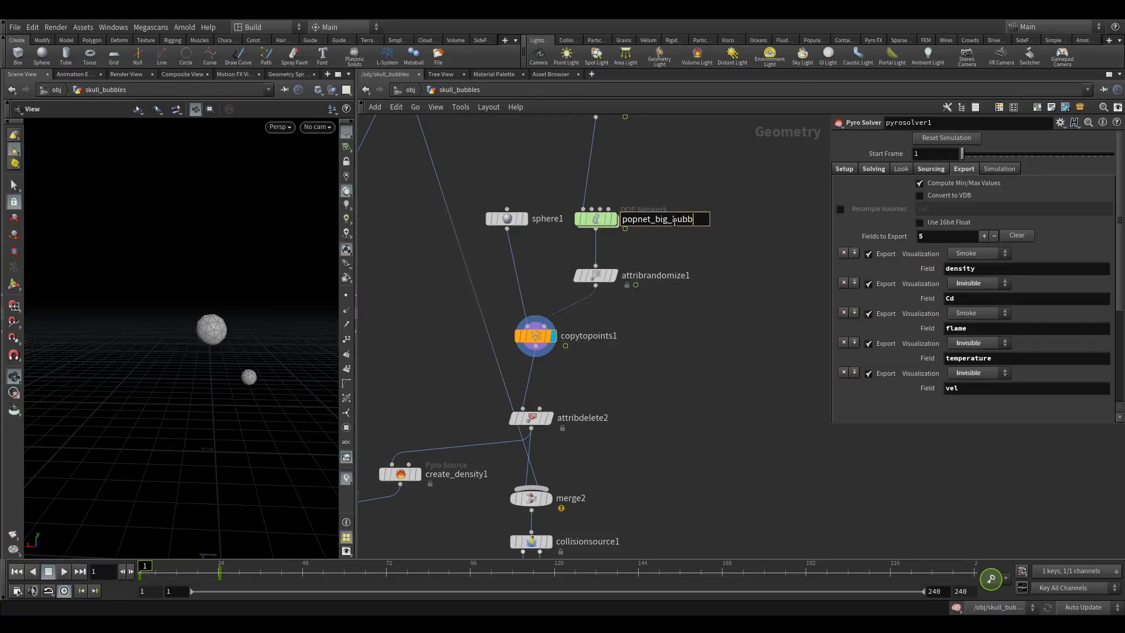
Step: Rename the POP network node to popnet_big_bubbles and the pyro solver node to pyrosolver1_vel
key(Return)
key(h)
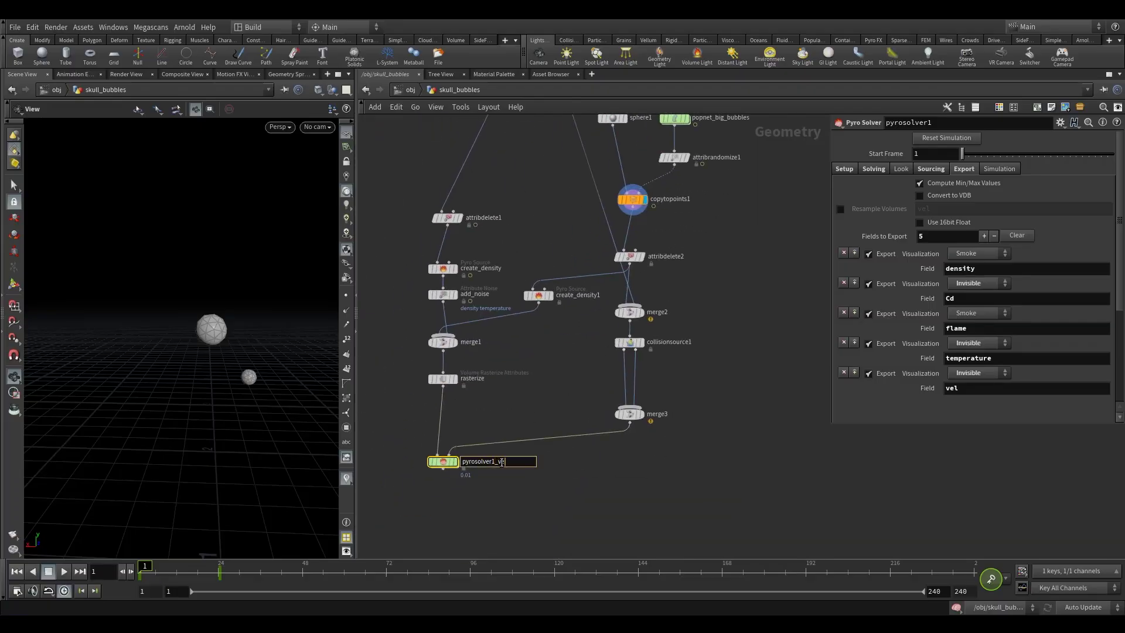
text(l)
key(Return)
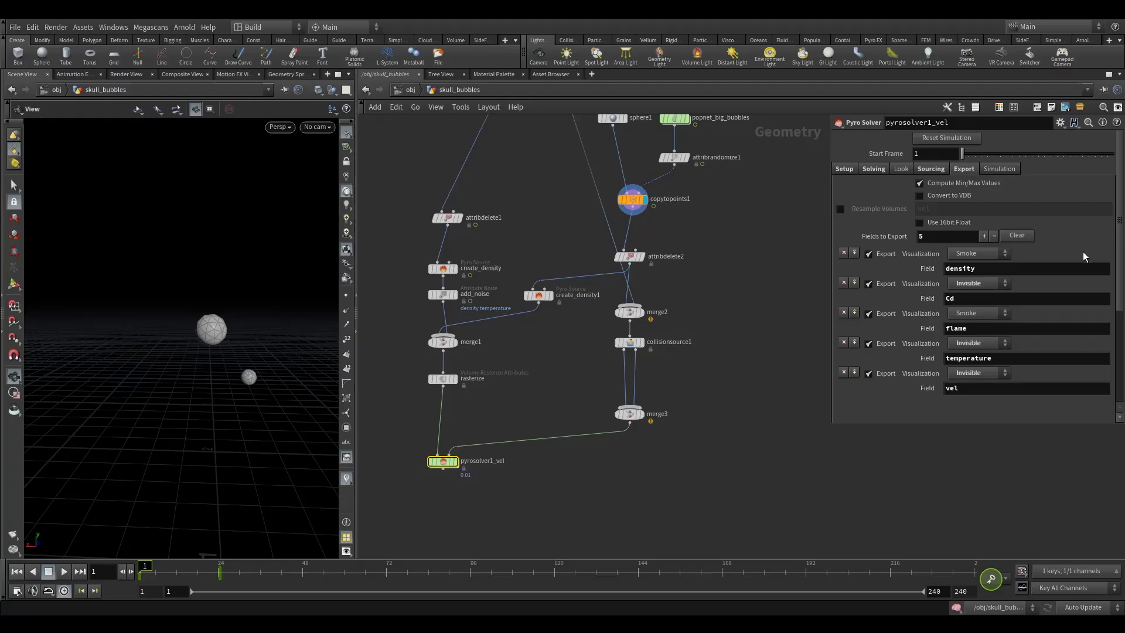
Step: Remove the Cd, flame and temperature fields from the pyro solver's exports and display the solver's result
click(844, 284)
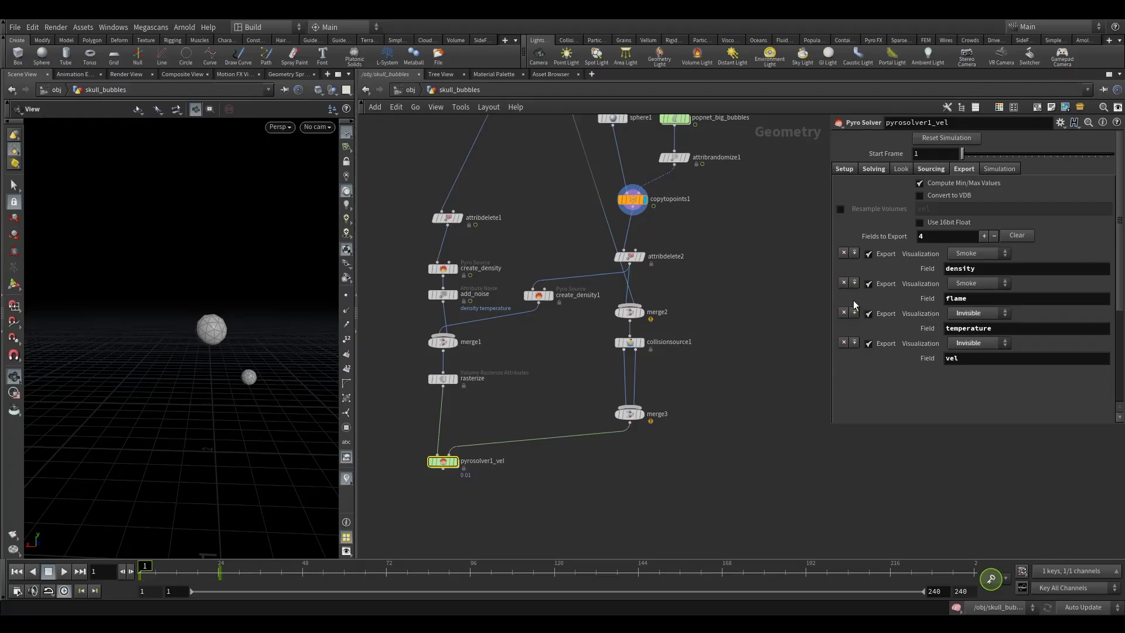
click(844, 284)
click(844, 285)
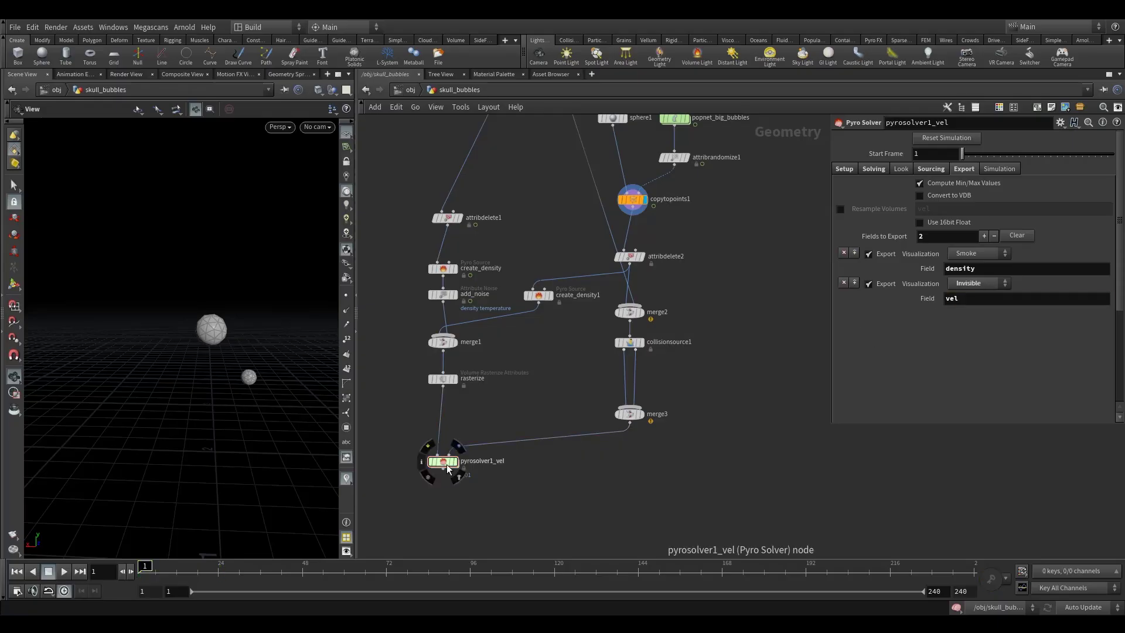
click(460, 447)
drag(209, 389, 261, 341)
middle_drag(443, 512, 459, 428)
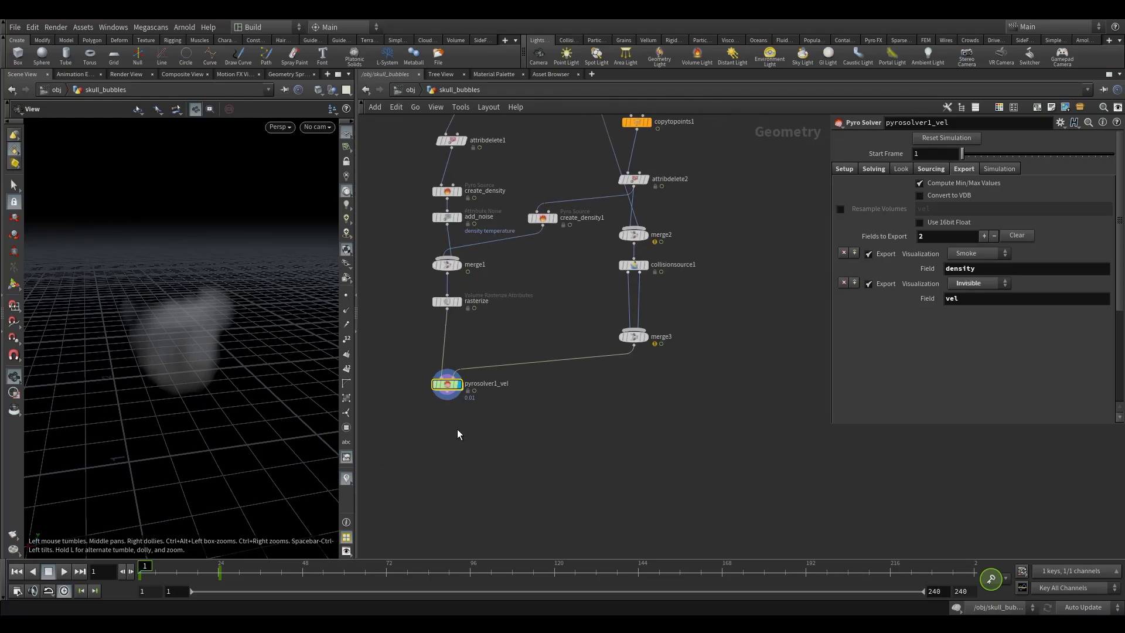
key(Tab)
text(de)
click(599, 58)
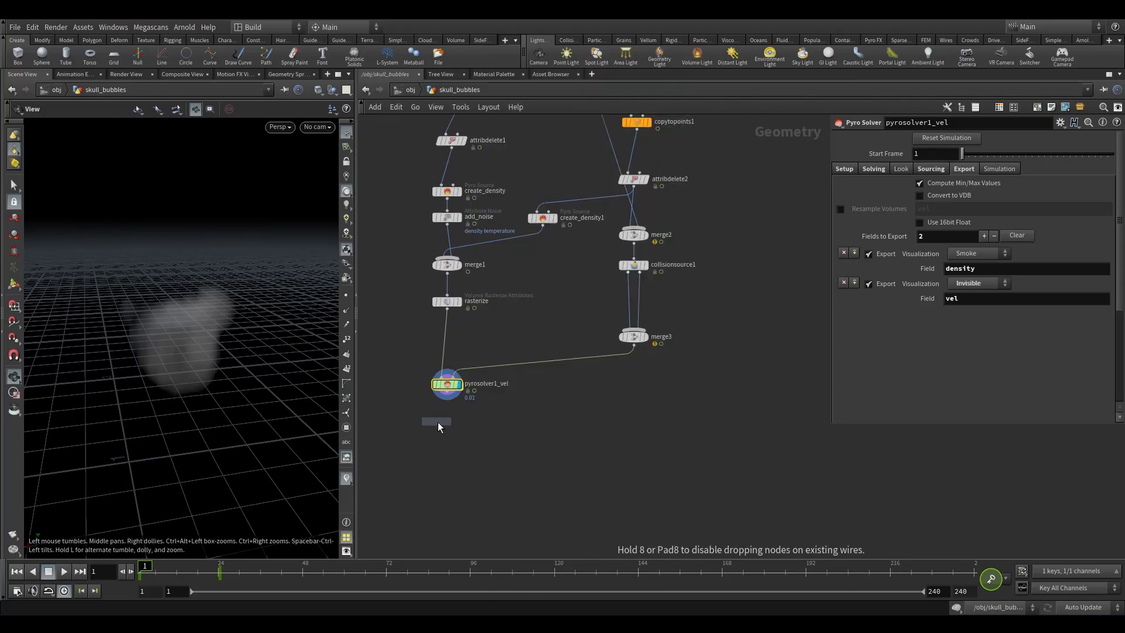
click(447, 428)
click(463, 418)
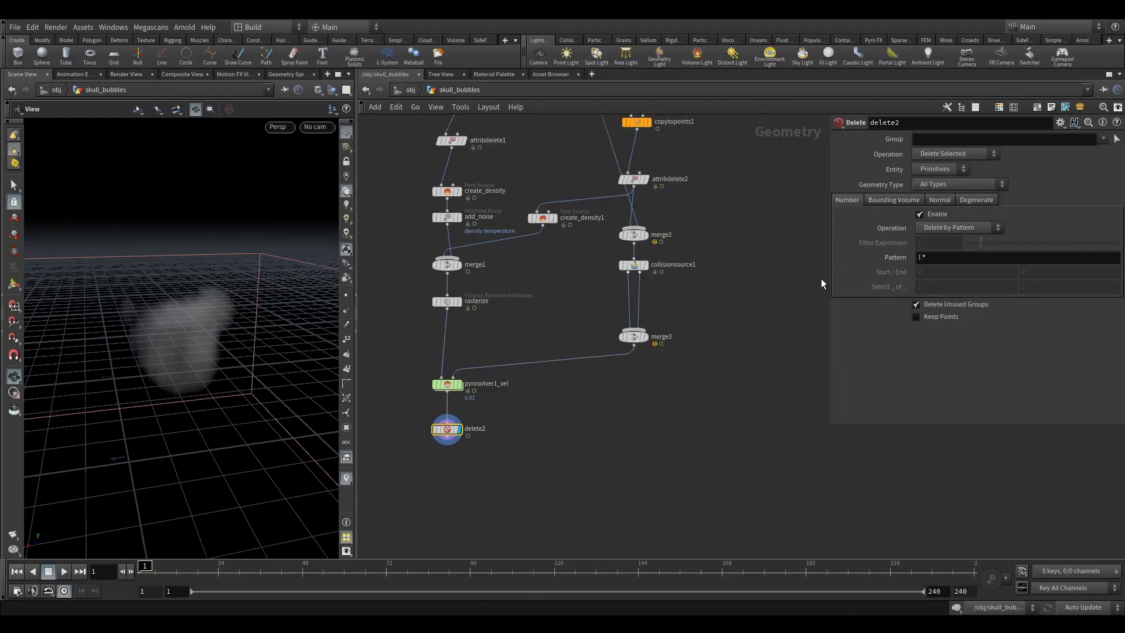
click(1104, 138)
click(1090, 173)
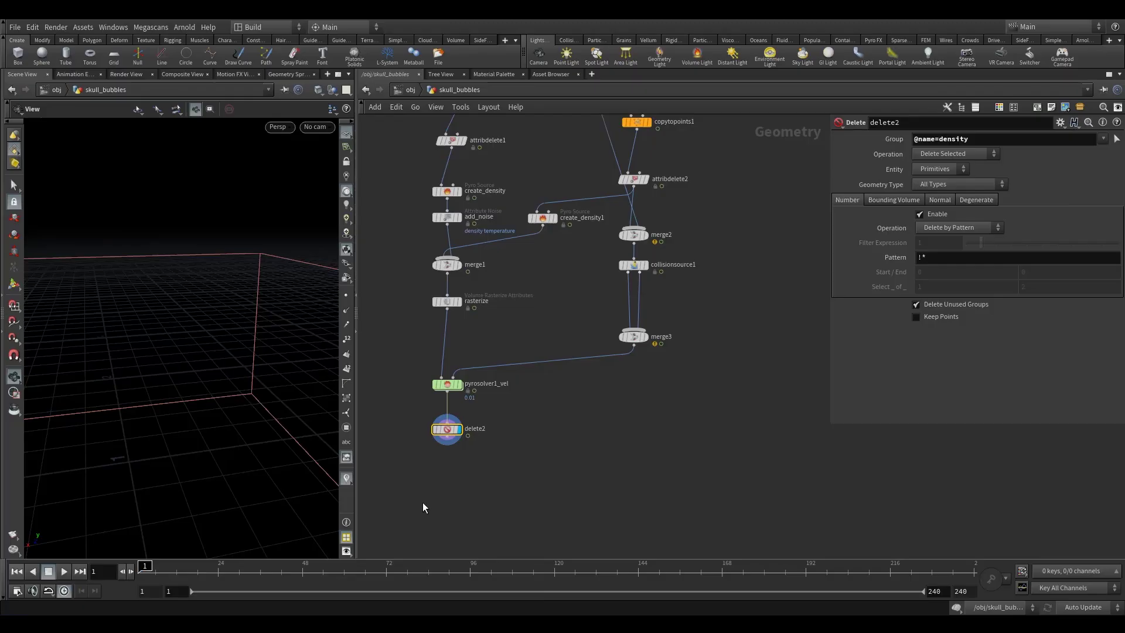
Step: Add a Null node below the delete2 node and rename it OUT_vel
key(Tab)
mouse_move(457, 420)
click(561, 68)
click(446, 472)
scroll(446, 455, up, 5)
double_click(500, 488)
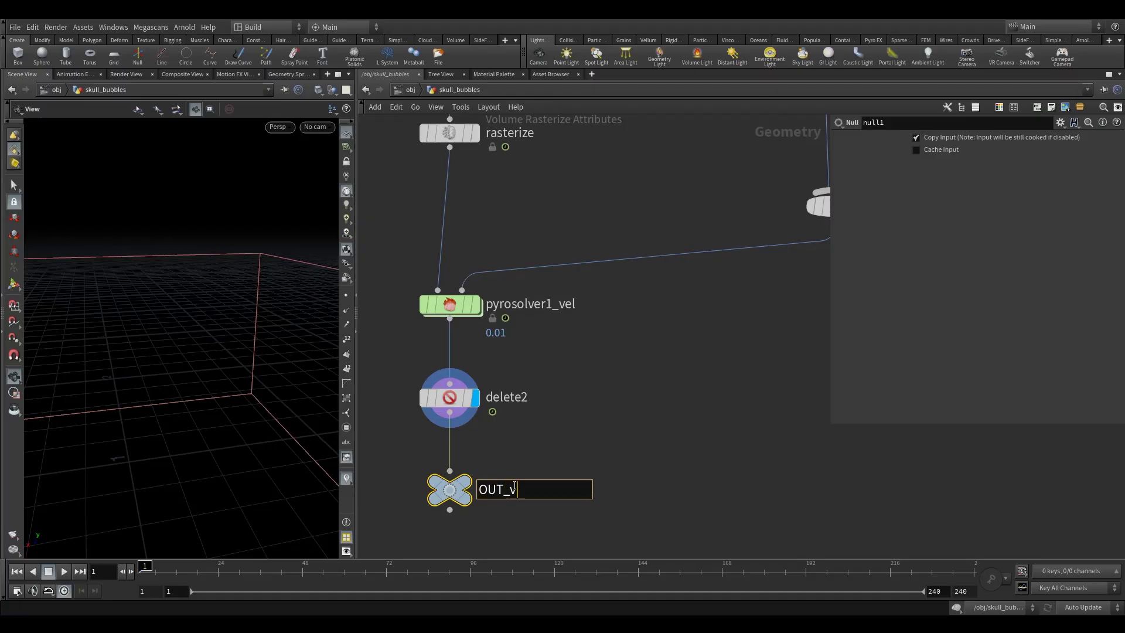
text(OUT_vel)
key(Return)
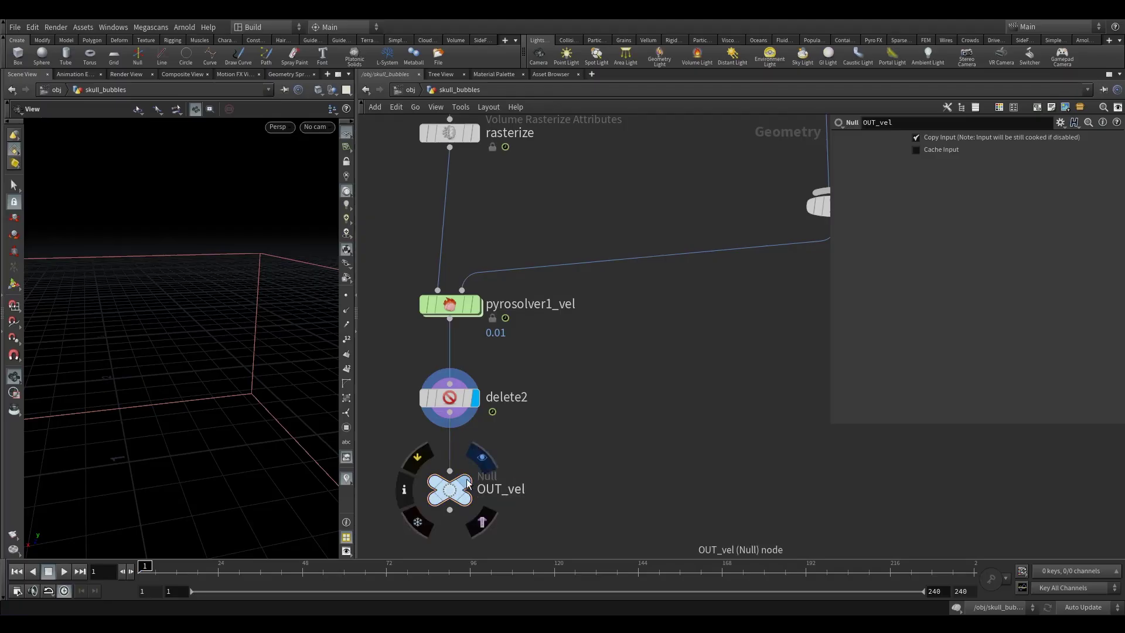
Step: Display OUT_vel and check in its node info which volumes it contains
click(466, 487)
click(404, 489)
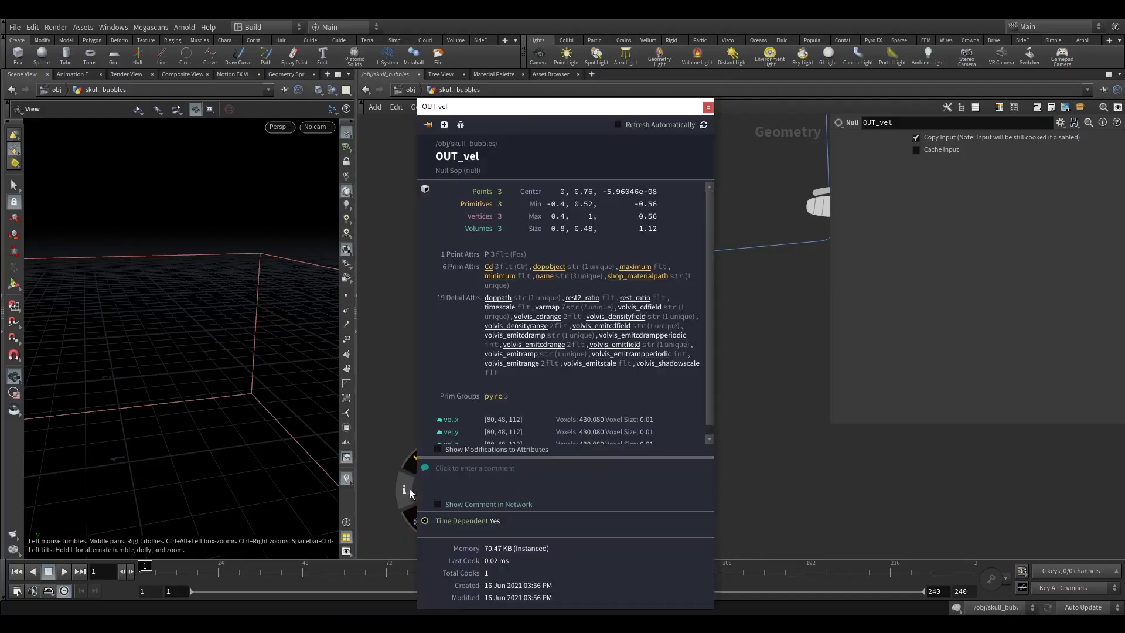
scroll(449, 418, down, 1)
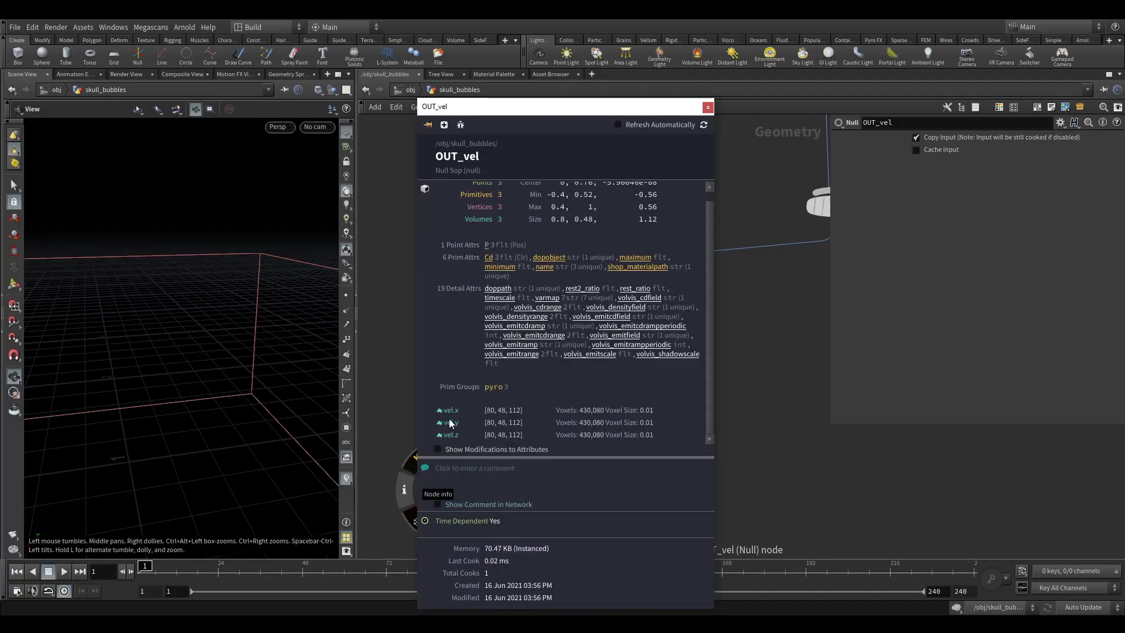
click(707, 108)
Step: Add a POP Network node beside the existing branches and connect unpack1 to its first input
scroll(667, 308, down, 5)
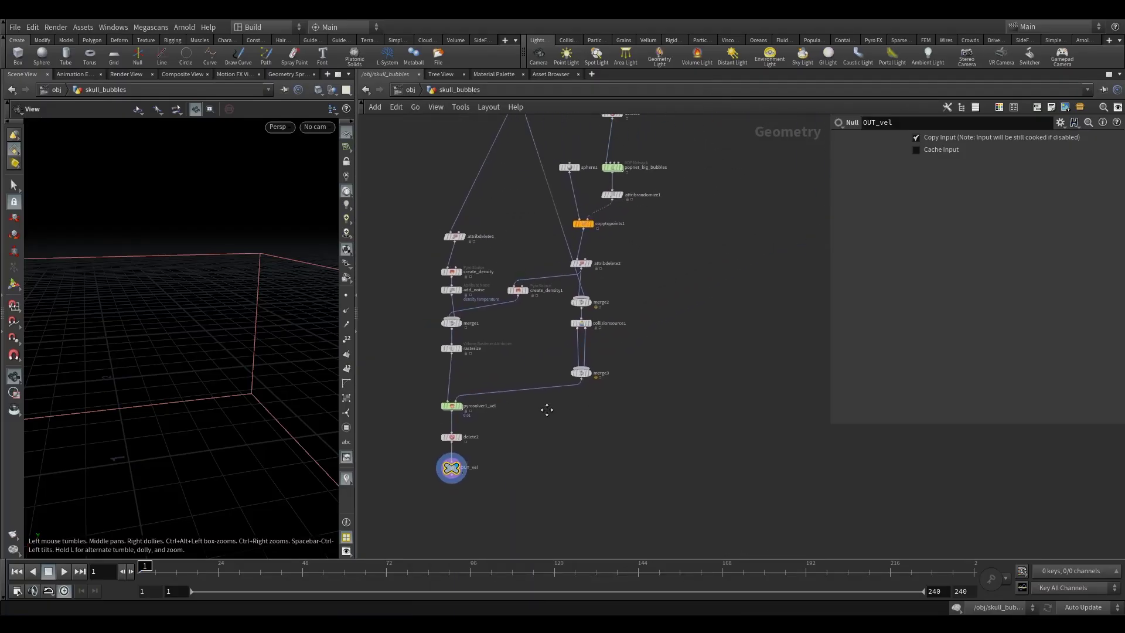
key(Tab)
text(popn)
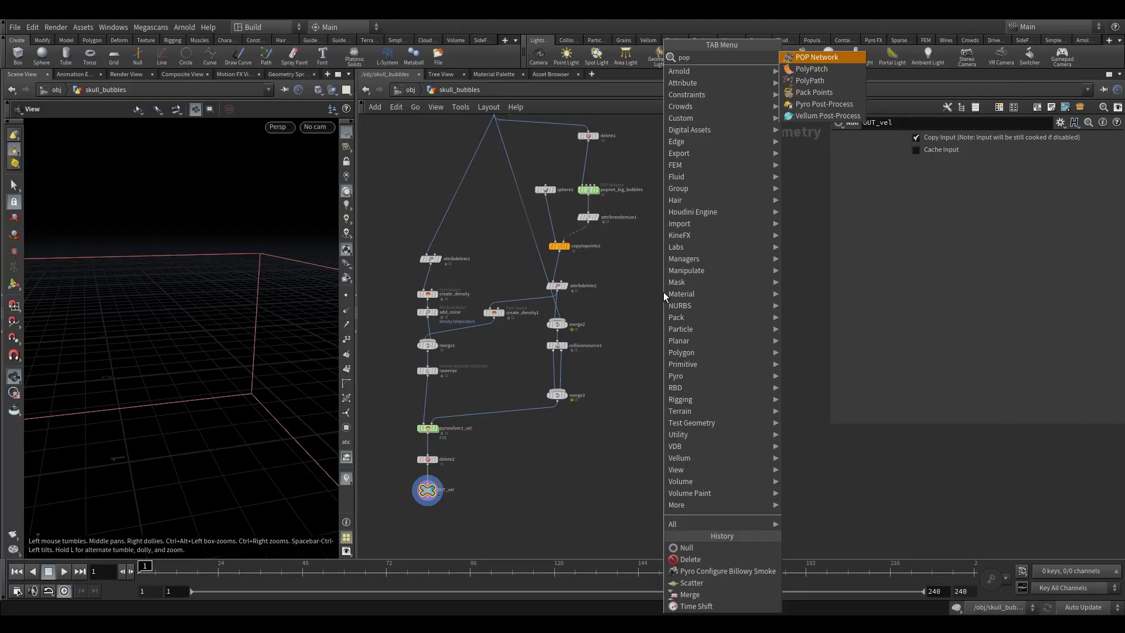
click(812, 57)
click(650, 343)
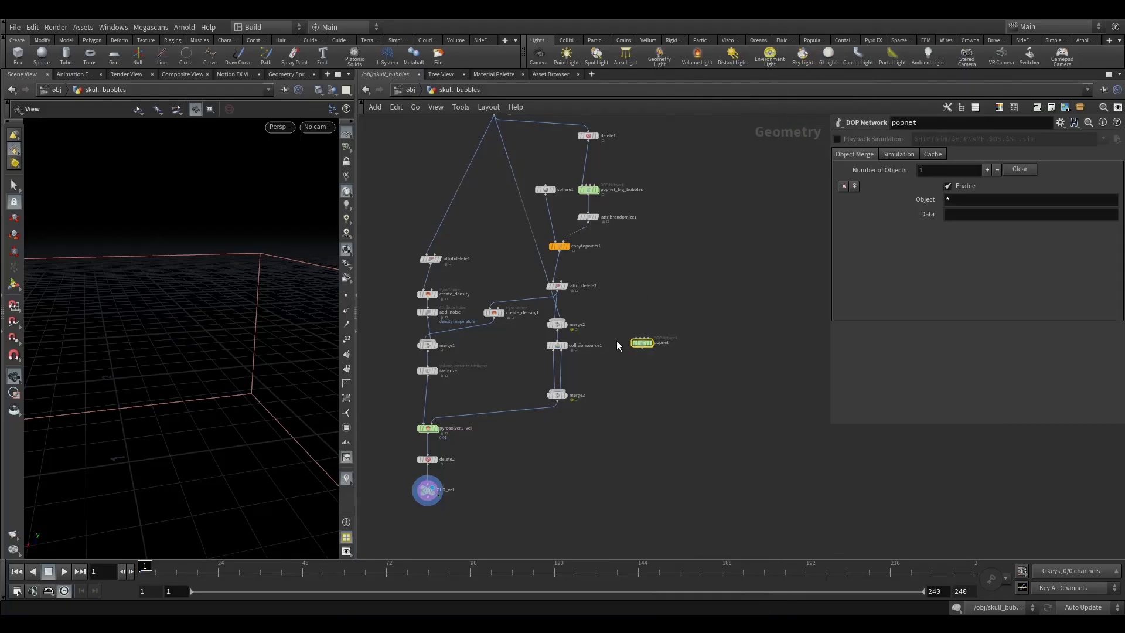
drag(657, 347, 680, 331)
middle_drag(665, 256, 627, 352)
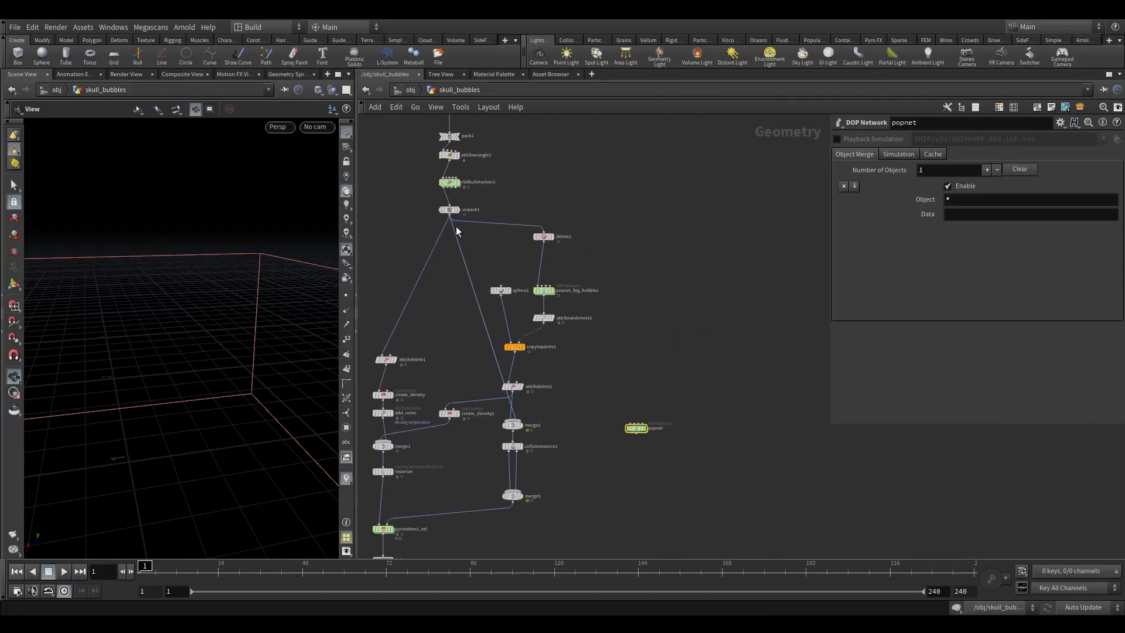
drag(449, 216, 633, 423)
Step: Duplicate the delete1 node, insert the copy between unpack1 and the new popnet, and display it
click(544, 237)
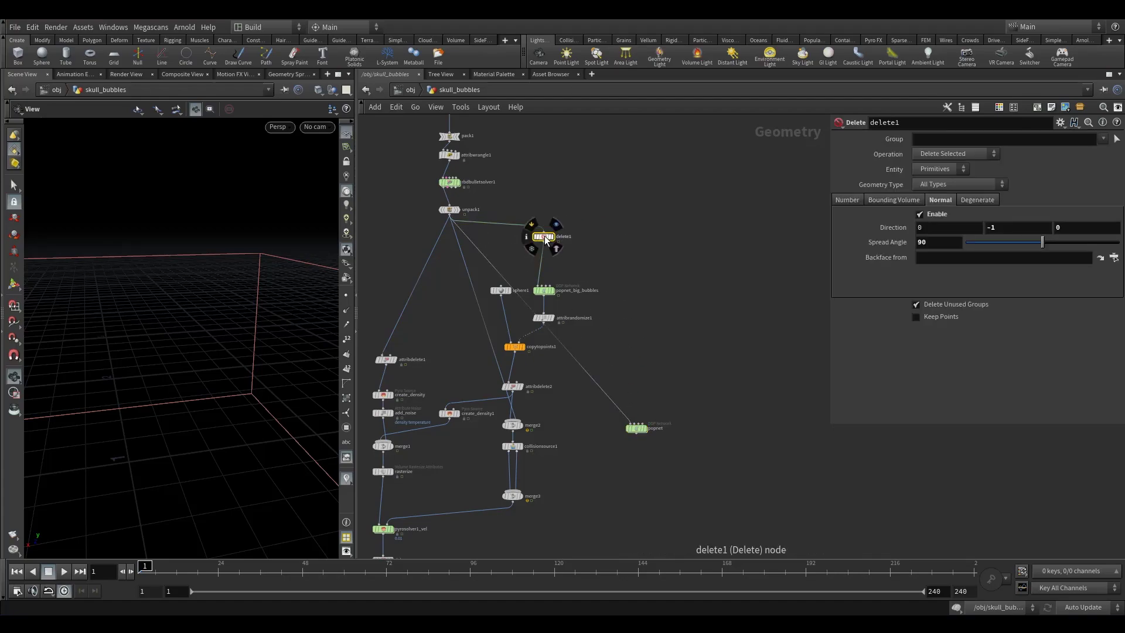
key(ctrl+c)
key(ctrl+v)
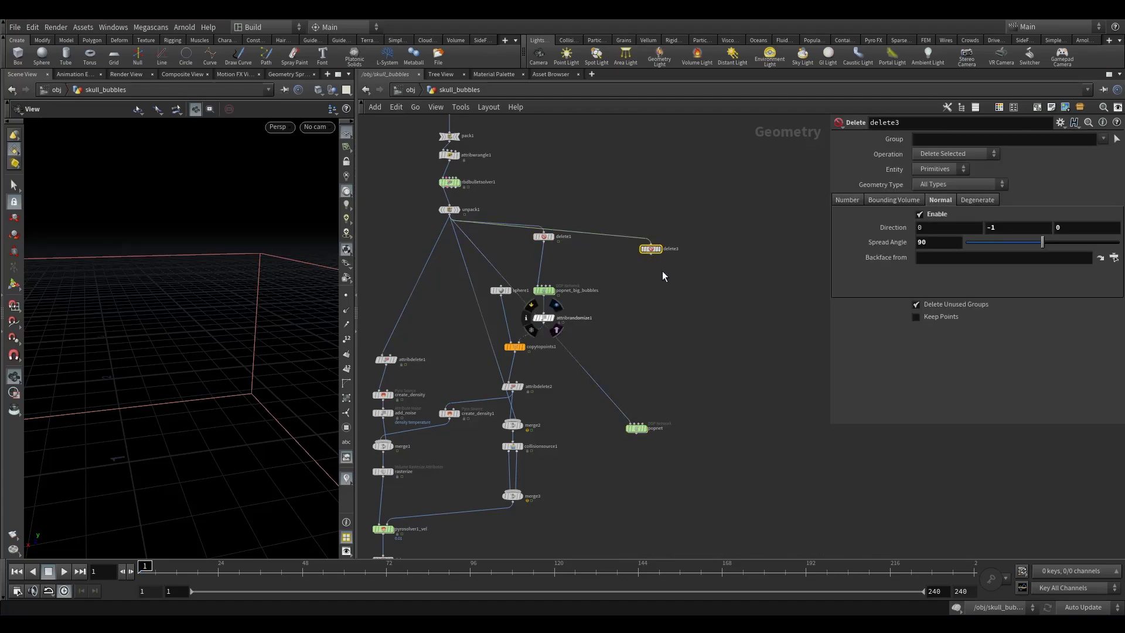
click(573, 361)
click(650, 253)
drag(652, 248, 656, 223)
click(660, 219)
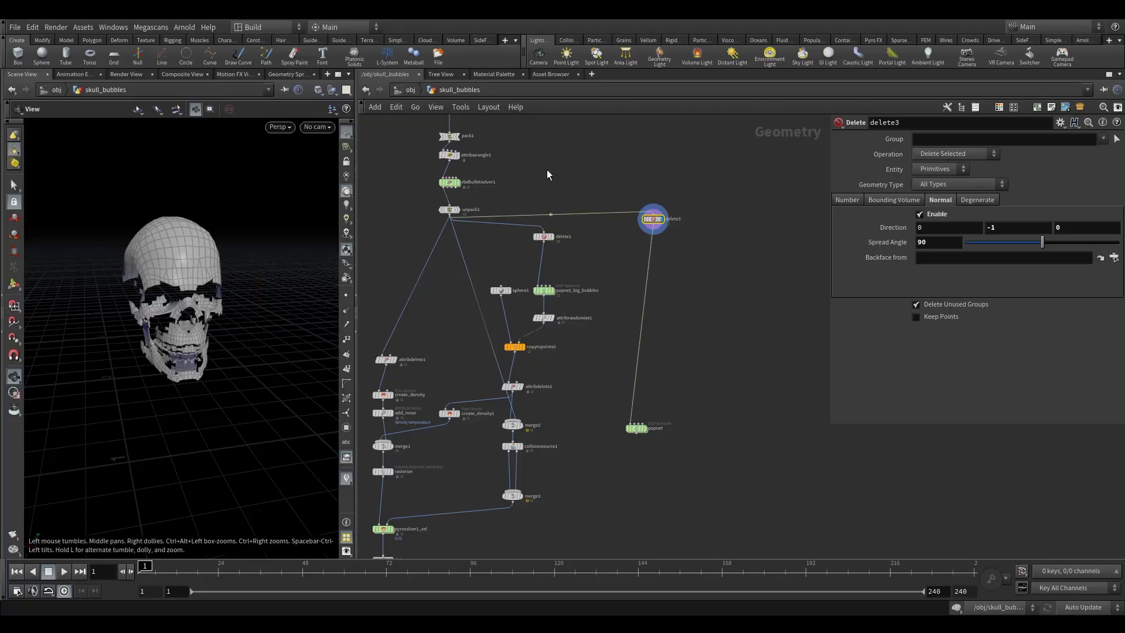
middle_drag(601, 190, 579, 317)
key(Tab)
text(res)
click(718, 81)
click(579, 280)
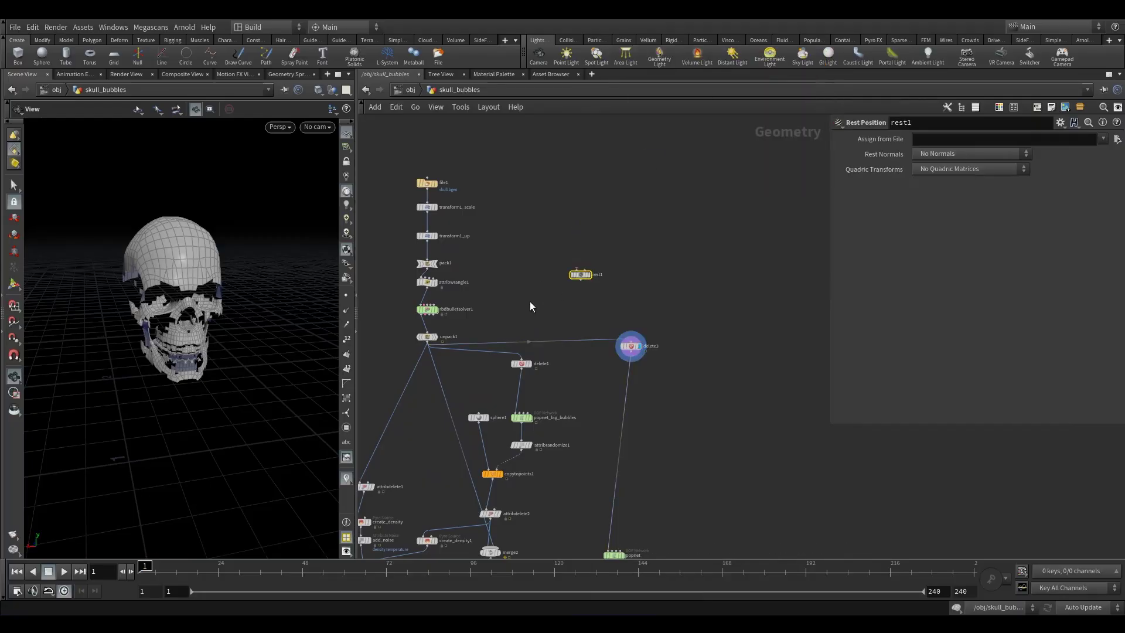
key(ctrl+z)
Step: Insert an Attribute Noise node between unpack1 and delete3 and display its result
drag(630, 347, 620, 376)
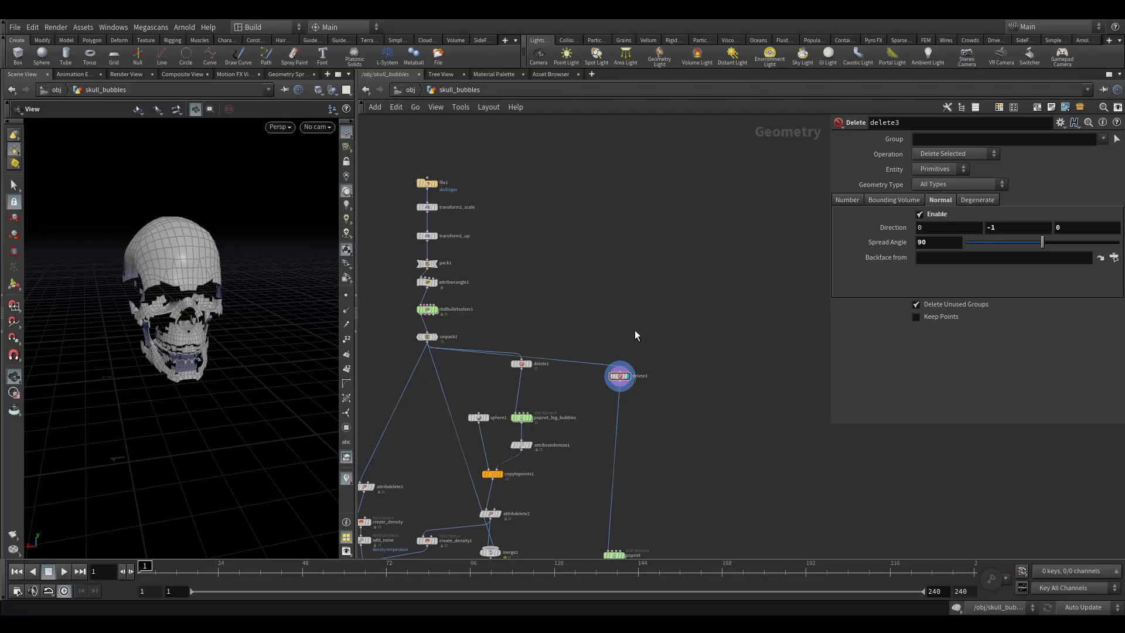
key(Tab)
text(an)
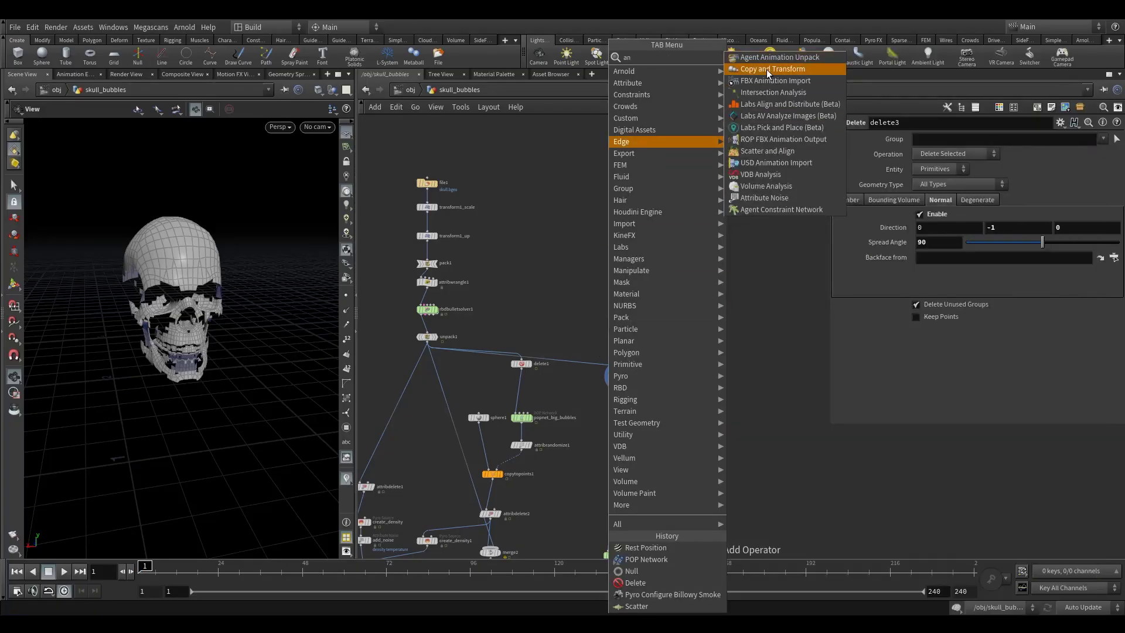
click(764, 197)
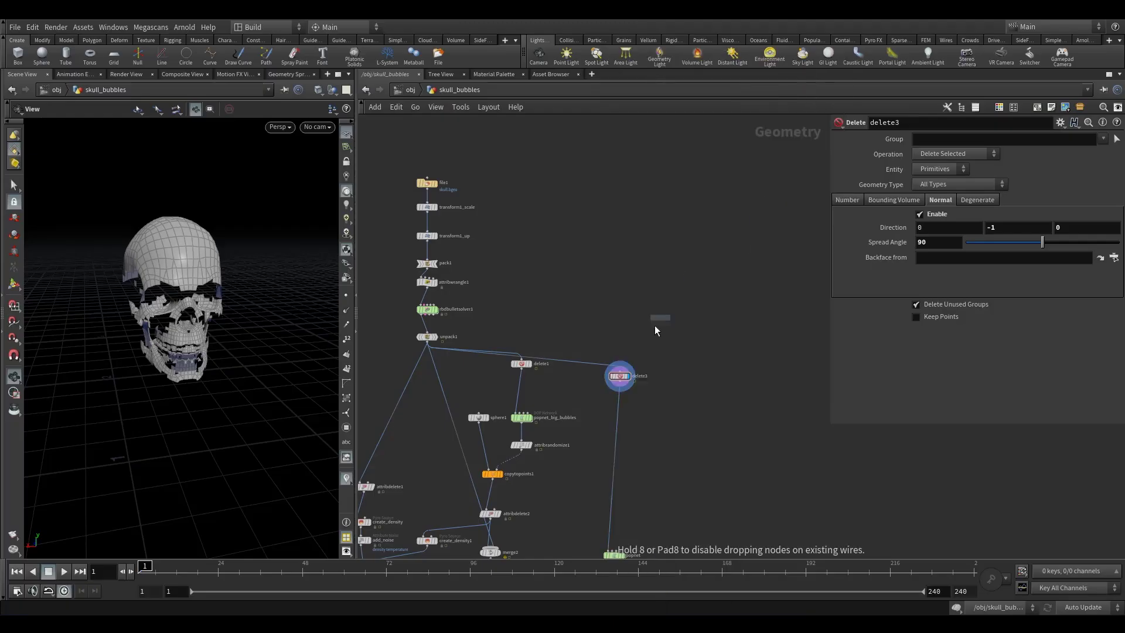
click(603, 368)
drag(604, 365, 621, 343)
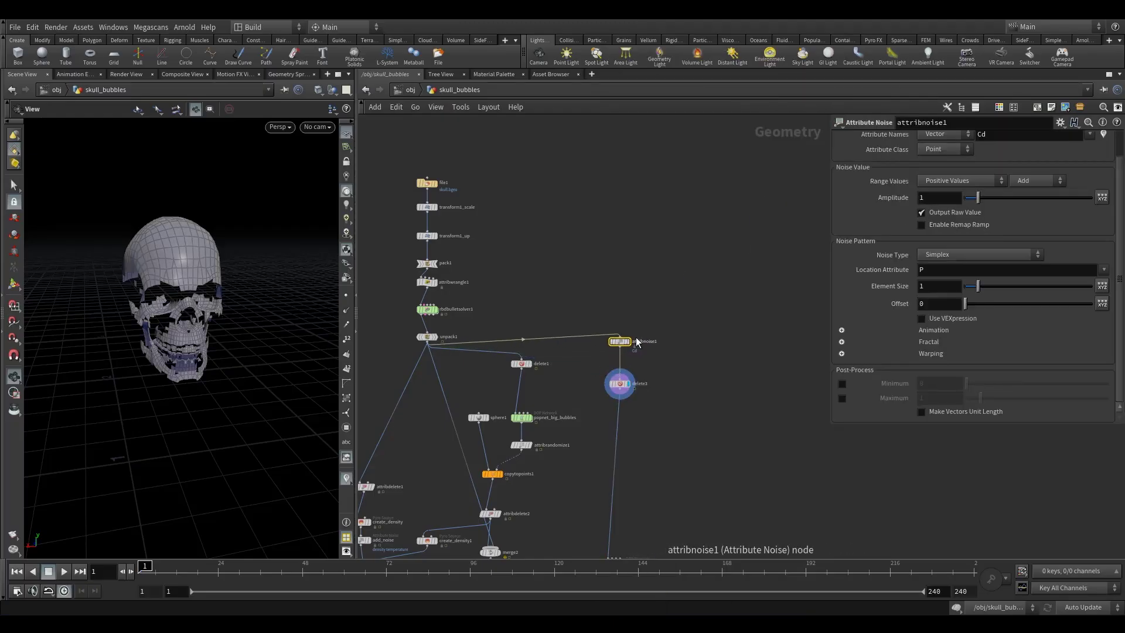
click(628, 342)
Step: Set the noise attribute's name to density and its type to Float
drag(214, 319, 189, 326)
scroll(997, 167, up, 2)
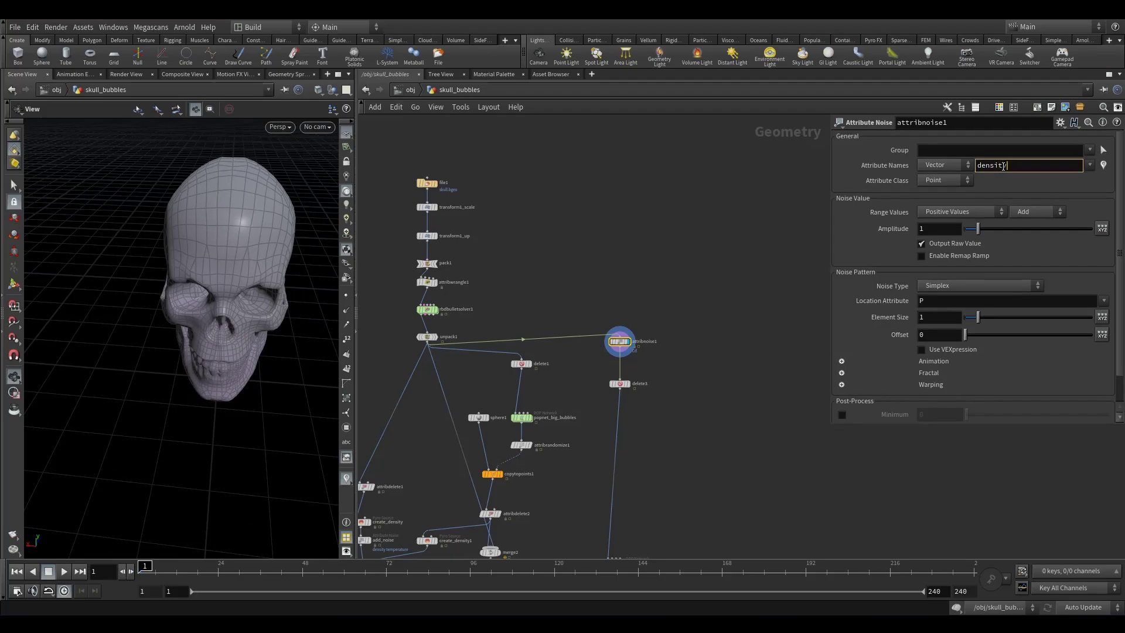
key(Return)
click(938, 164)
click(936, 176)
click(937, 165)
click(934, 178)
Step: Turn on the scene's density visualizer to show the noise on the skull
drag(309, 319, 346, 450)
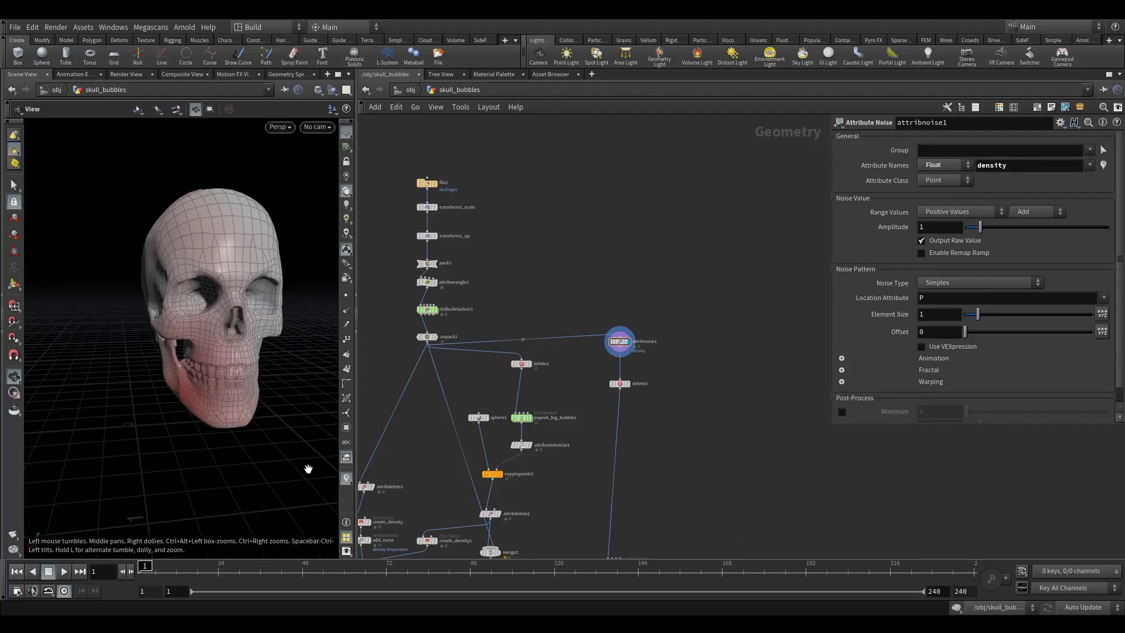
click(603, 343)
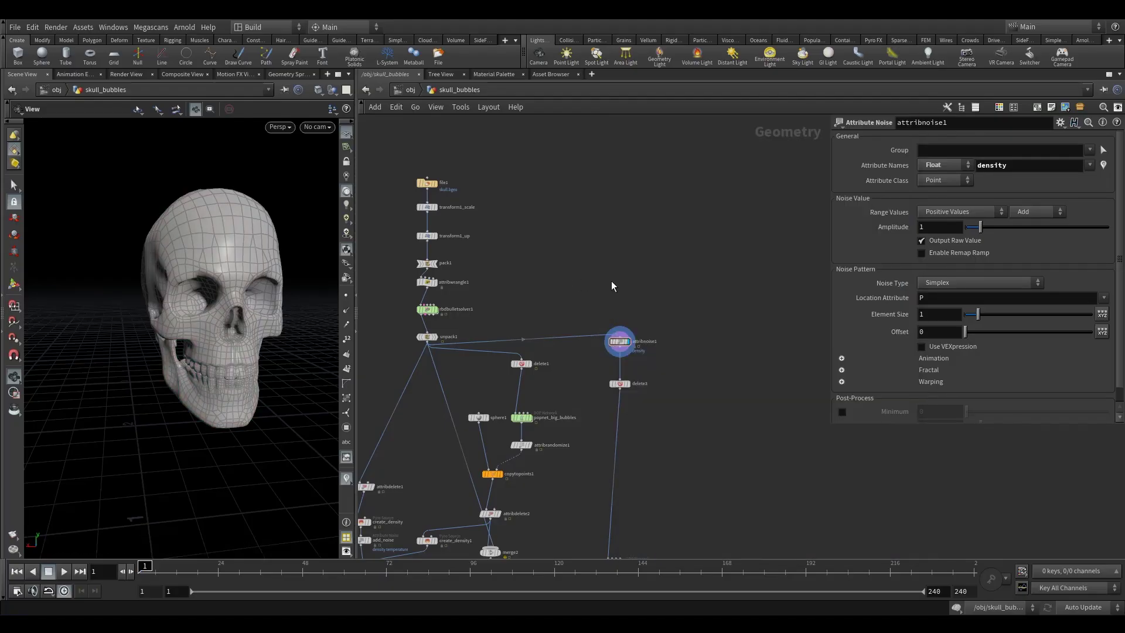
click(347, 479)
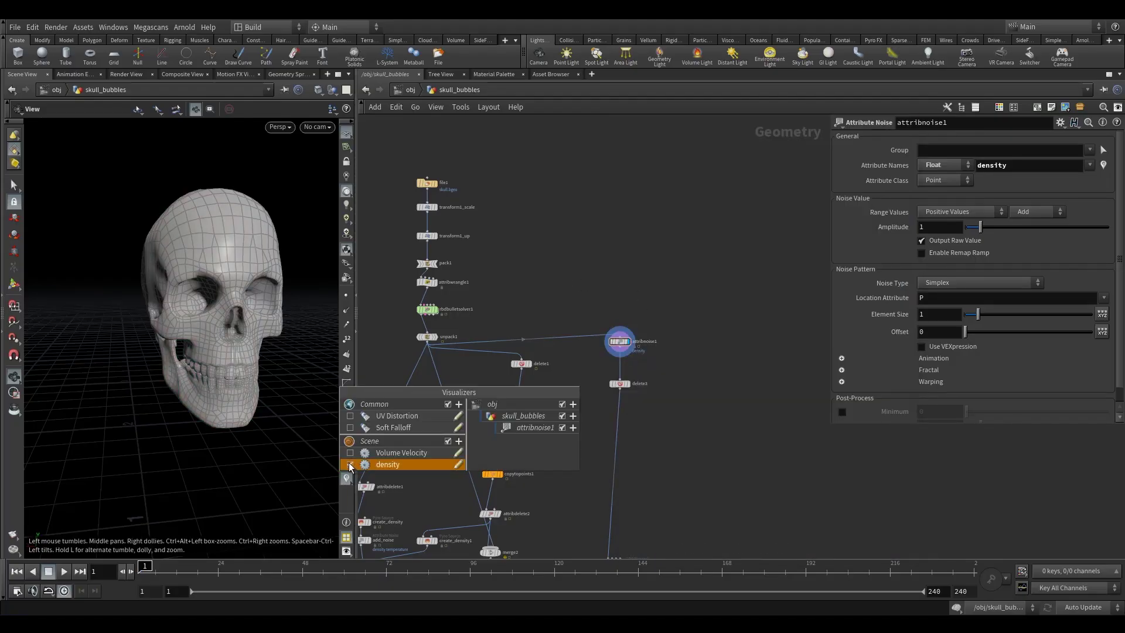
click(381, 461)
drag(164, 328, 234, 334)
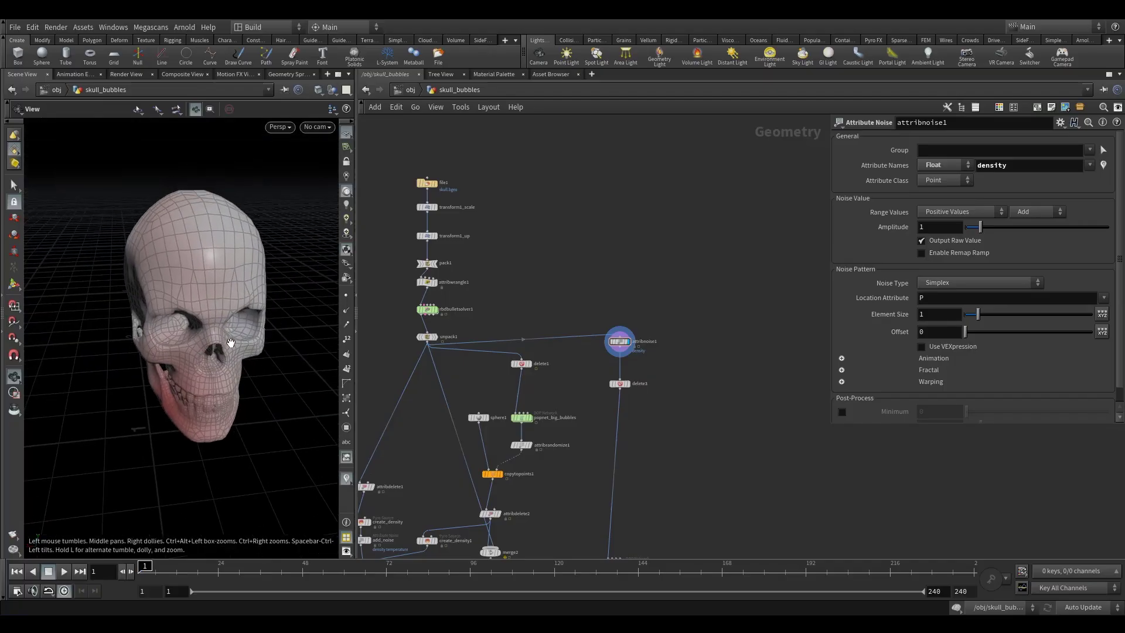
Step: Set the noise range to Zero Centered Values, with raw value output off and the remap ramp enabled
click(972, 210)
click(941, 237)
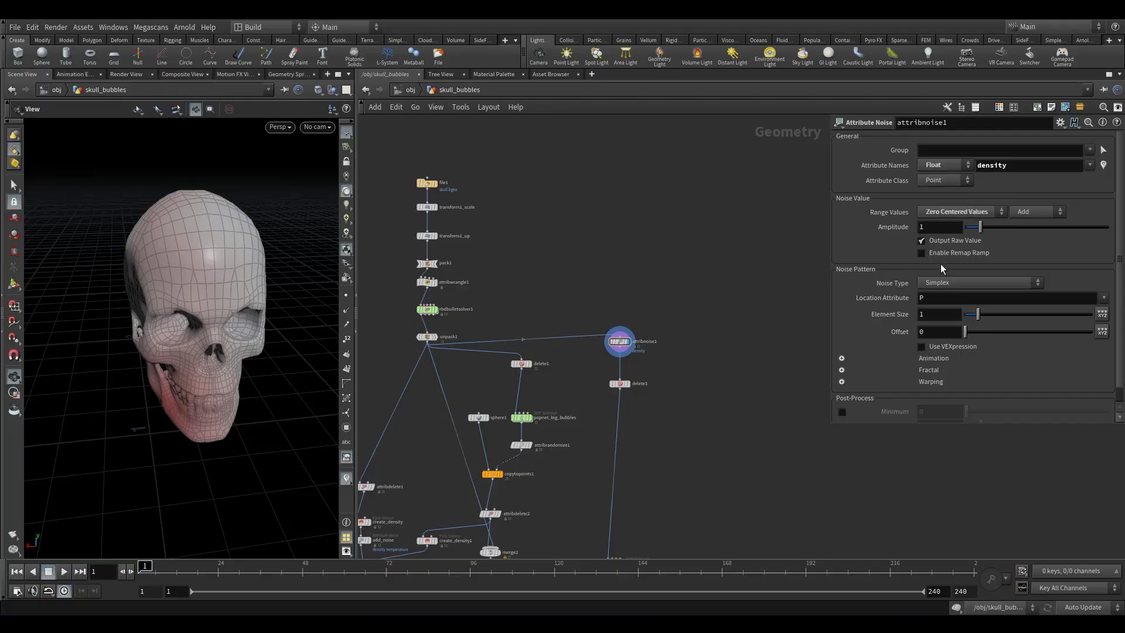
drag(146, 332, 193, 334)
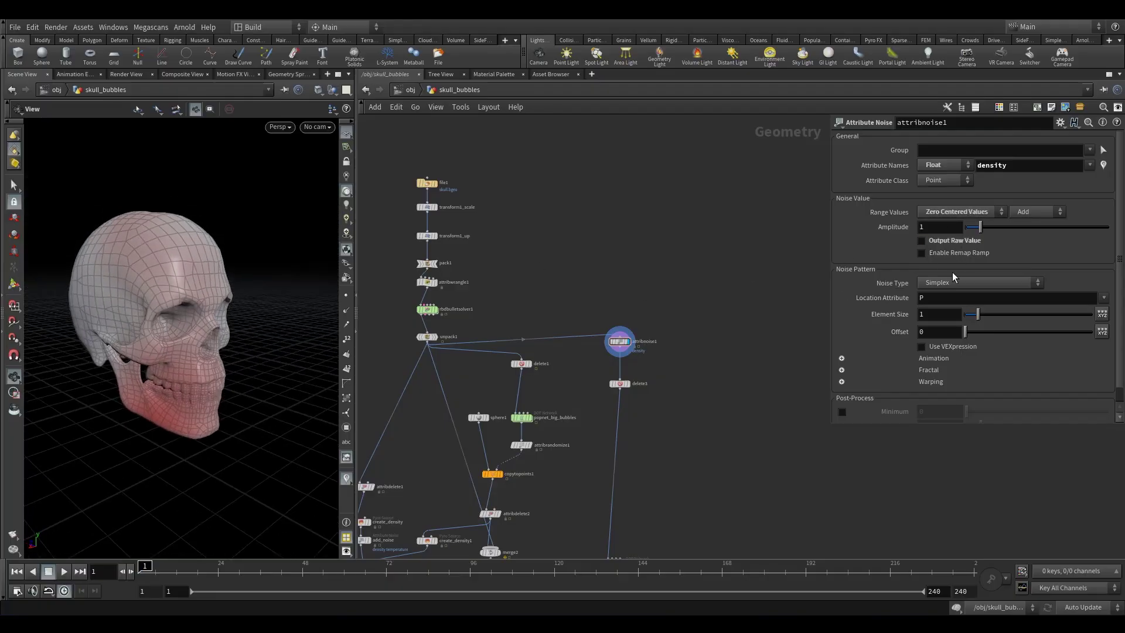
click(955, 254)
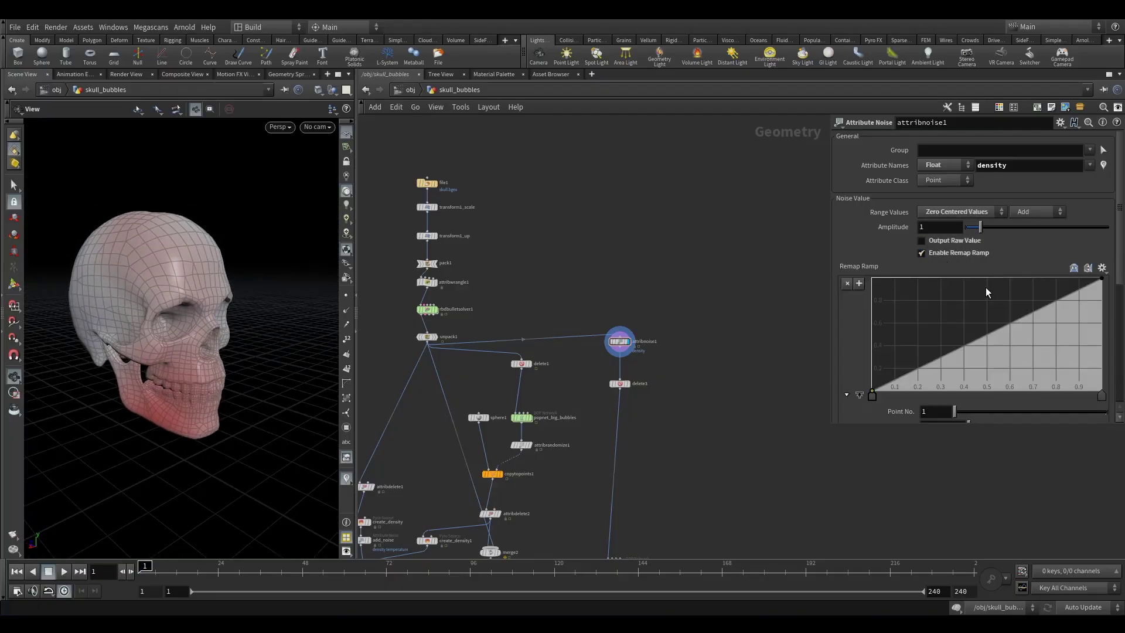
Step: Set the value of the noise remap ramp's first point to 0.4
scroll(987, 287, down, 1)
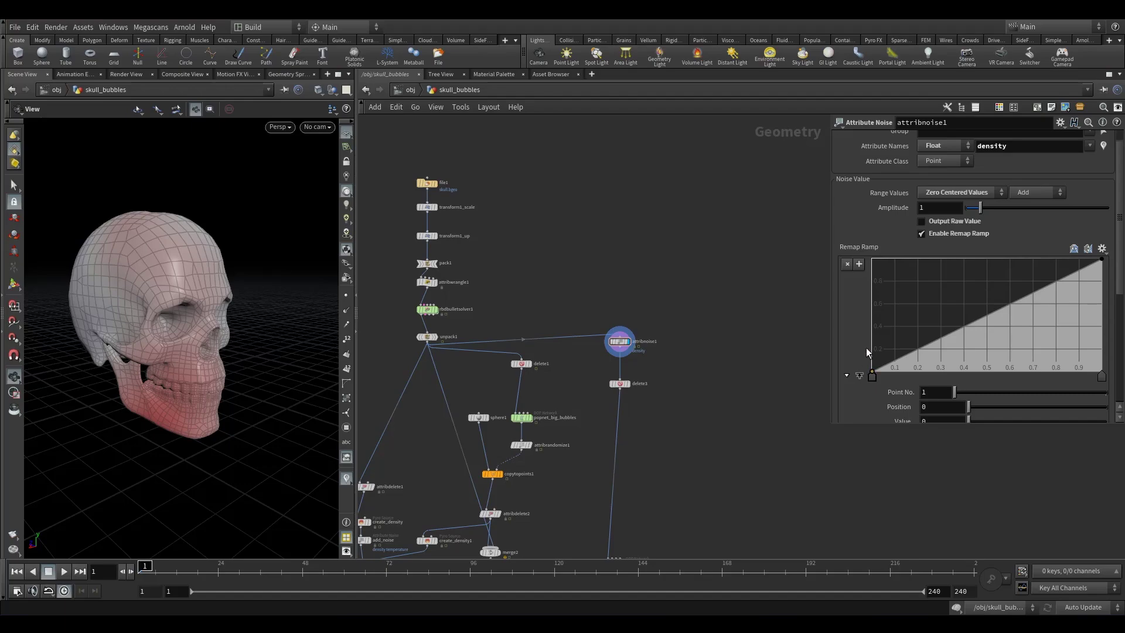
drag(874, 376, 873, 332)
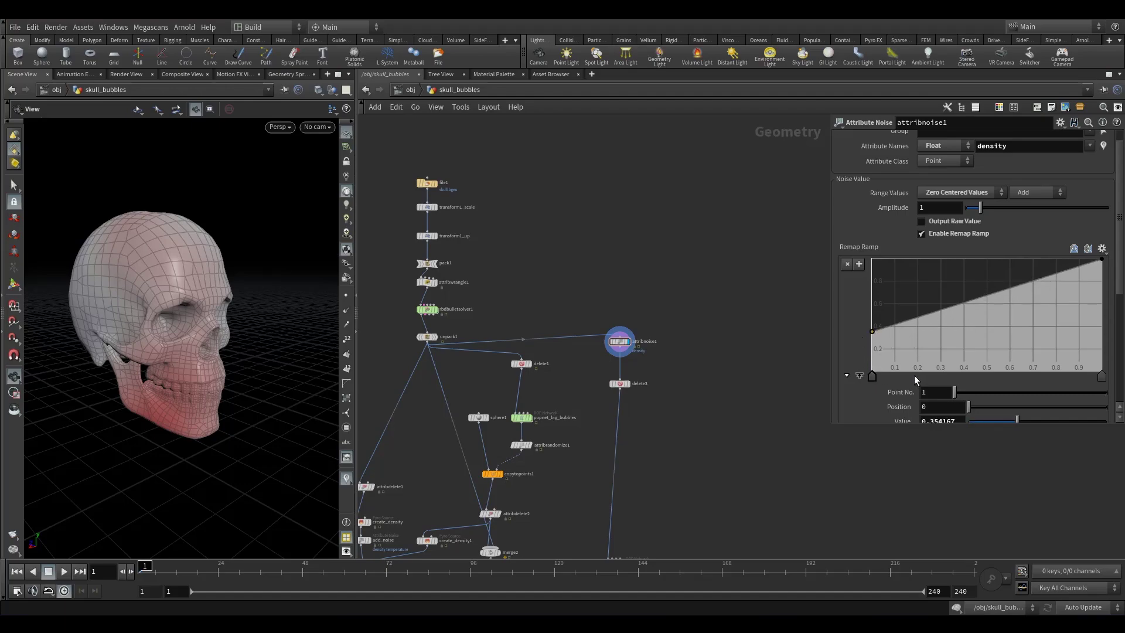
scroll(915, 380, down, 2)
double_click(933, 391)
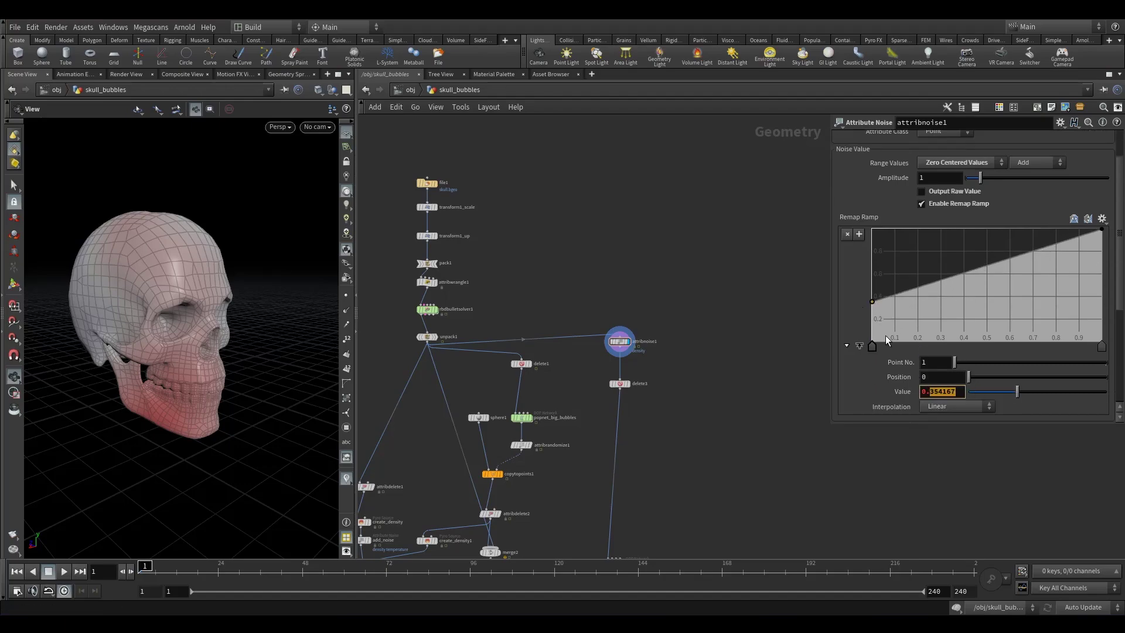
text(4)
key(Return)
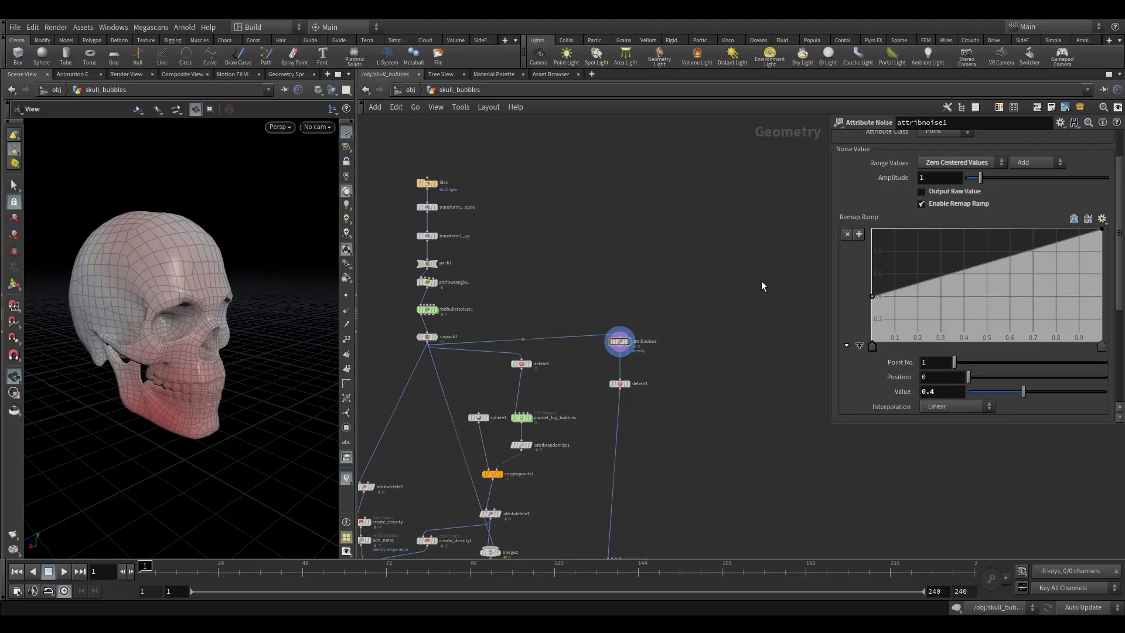
Step: Set the noise pattern's element size to 0.4 and check the pattern on the skull over the first frames
scroll(836, 332, down, 5)
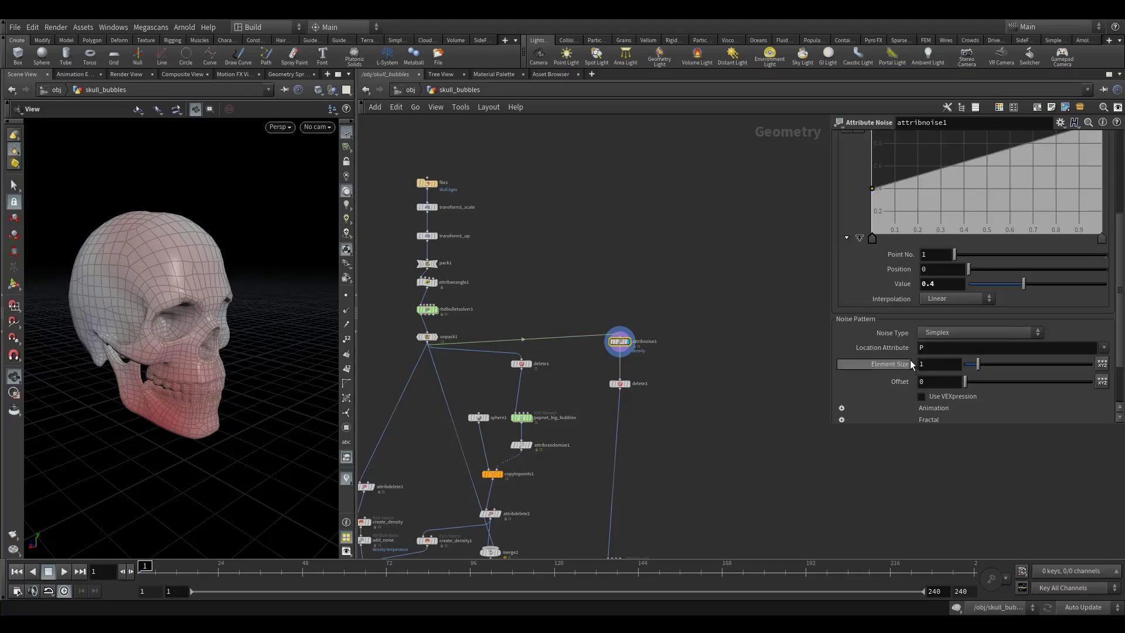
drag(980, 368, 974, 368)
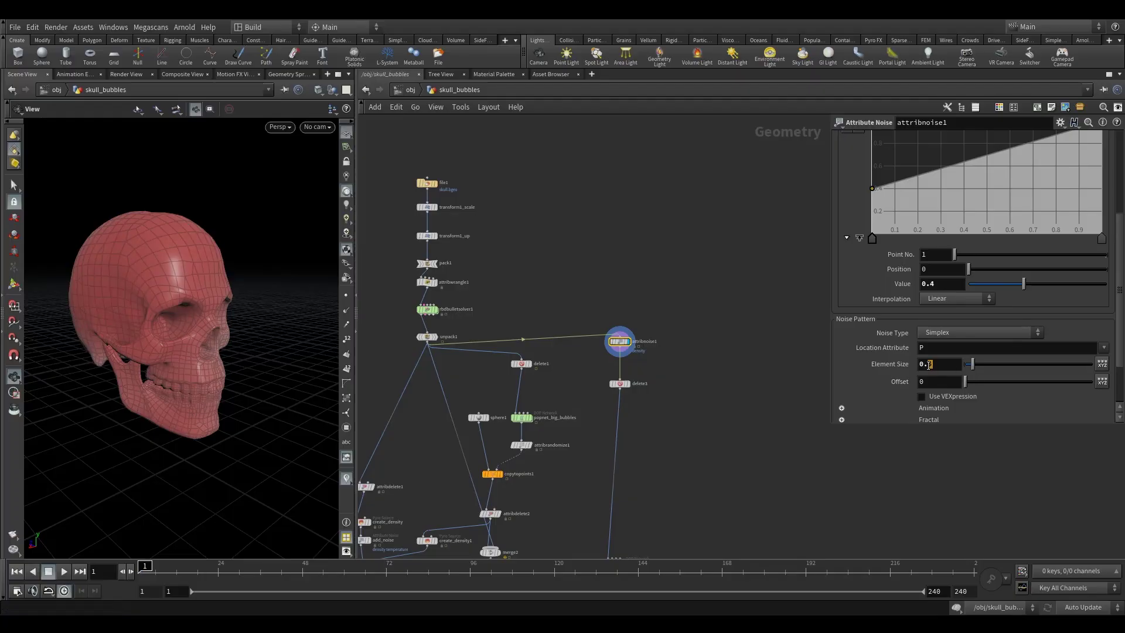
key(Return)
drag(244, 272, 231, 344)
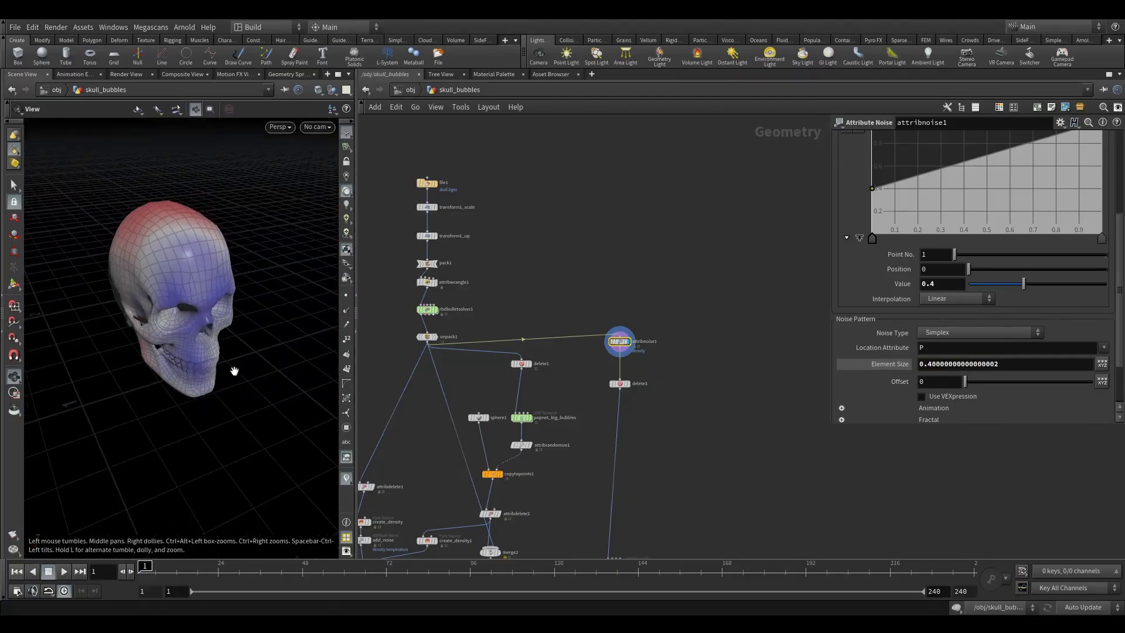
mouse_move(146, 571)
mouse_down()
mouse_move(188, 572)
mouse_move(191, 583)
mouse_move(294, 574)
mouse_move(141, 572)
mouse_up()
Step: Add a Time Shift node above attribnoise1, feed it from unpack1 and display its result
middle_drag(545, 295, 633, 303)
scroll(631, 304, up, 5)
scroll(613, 310, down, 4)
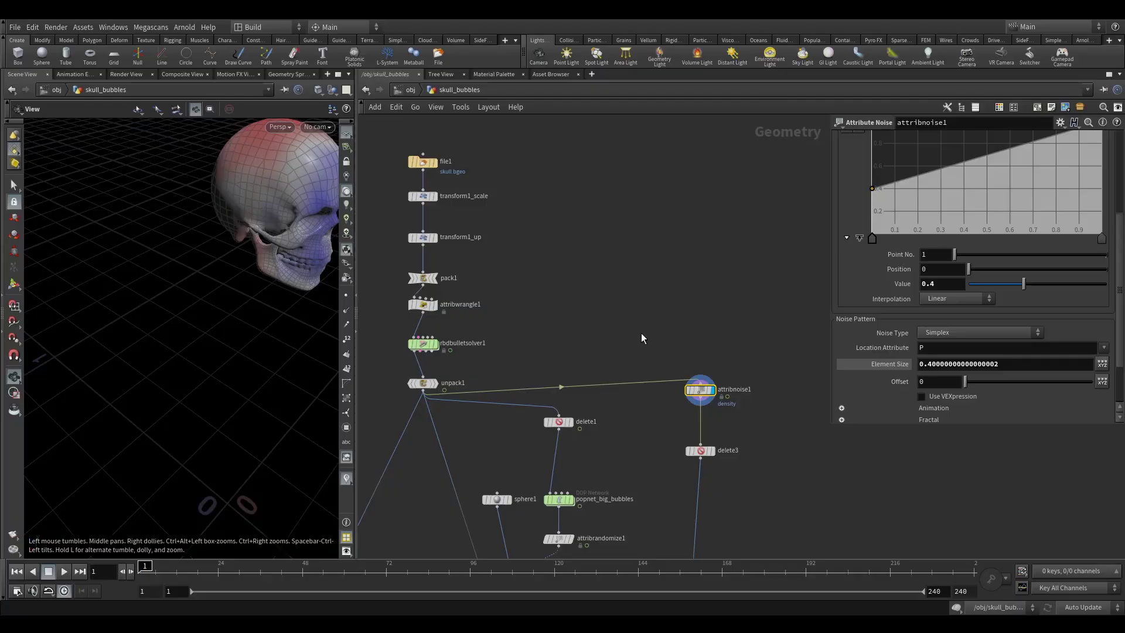
key(Tab)
text(attribnoise)
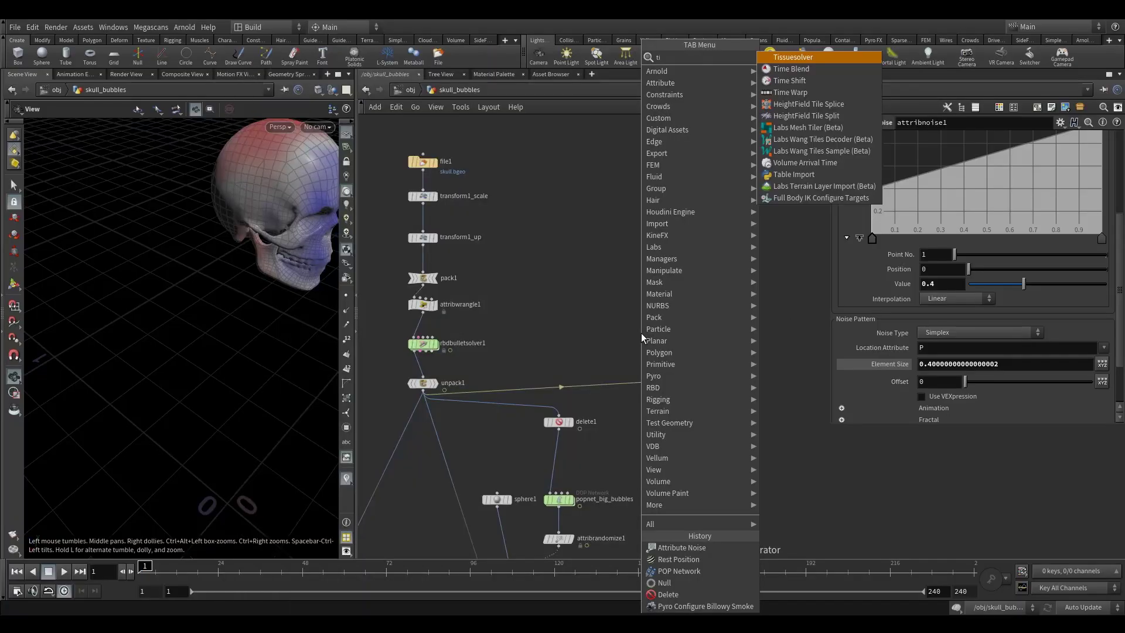
key(Return)
click(670, 339)
mouse_move(431, 392)
mouse_down()
mouse_move(520, 384)
mouse_move(691, 325)
mouse_up()
click(711, 320)
Step: Delete the channels on the Time Shift's Frame parameter so it holds a fixed frame 1
right_click(953, 155)
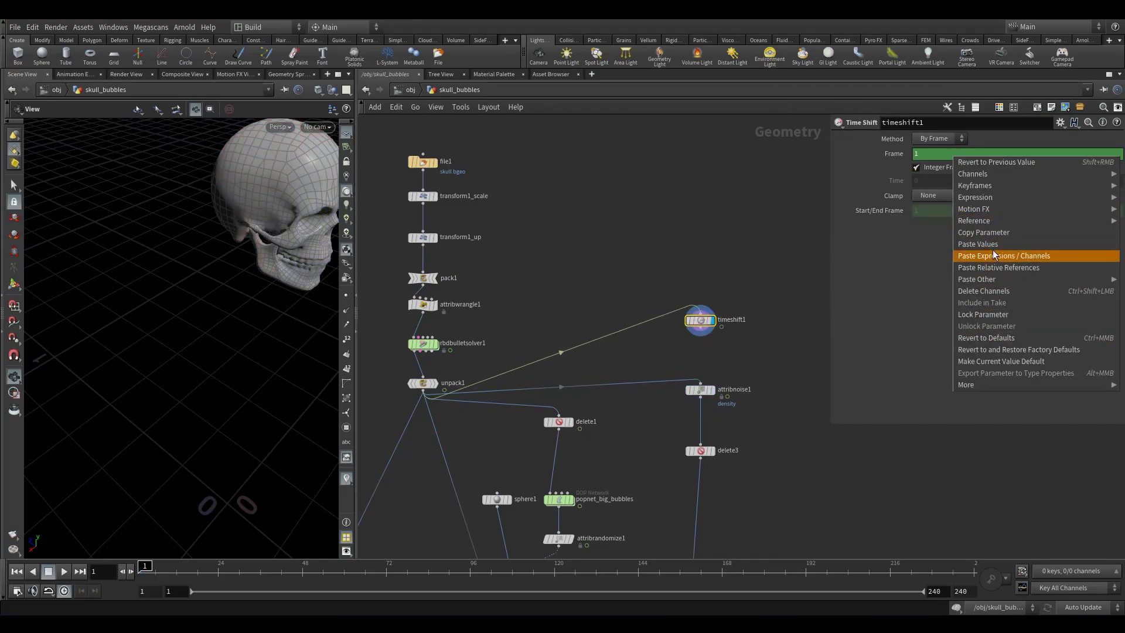
right_click(933, 159)
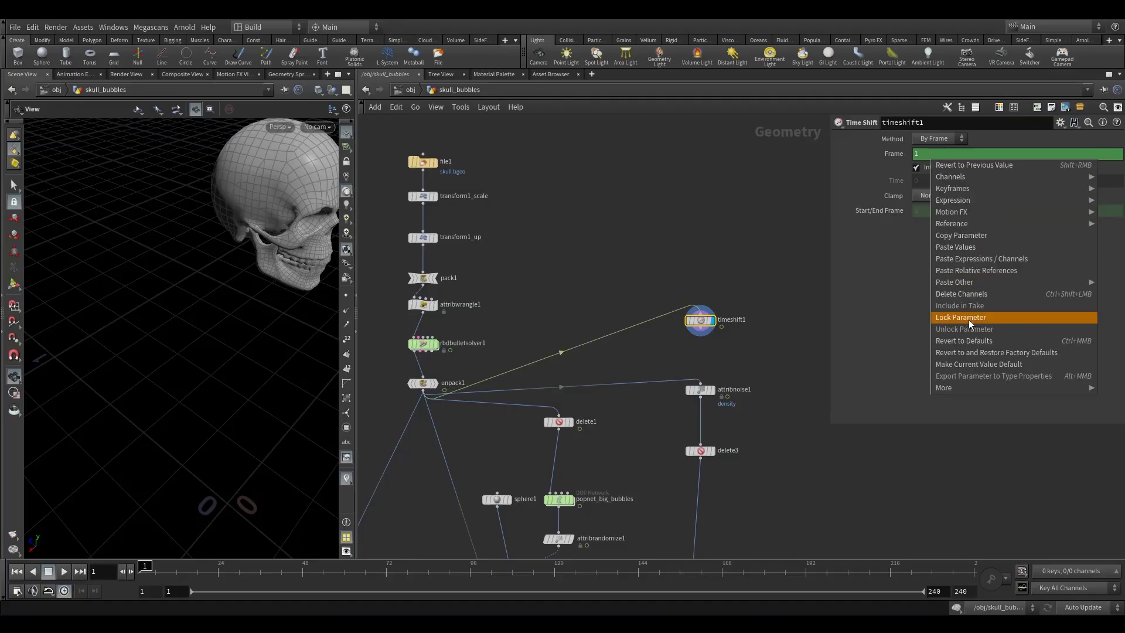
click(961, 293)
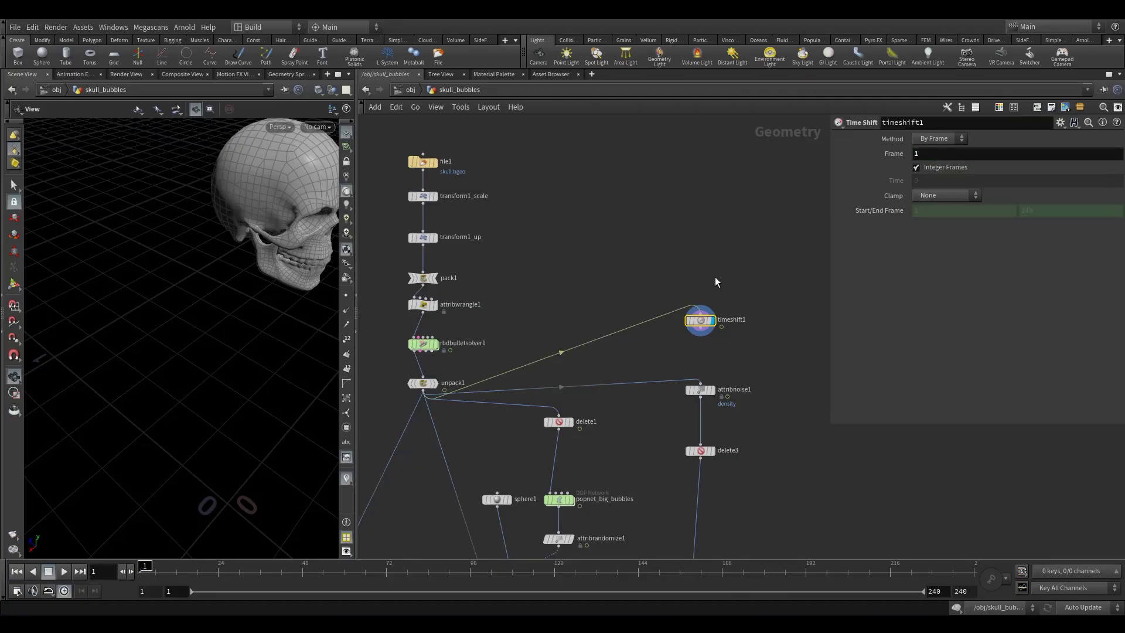
Step: Insert a Rest Position node between unpack1 and attribnoise1, with timeshift1 as its second input, and display it
key(Tab)
text(r)
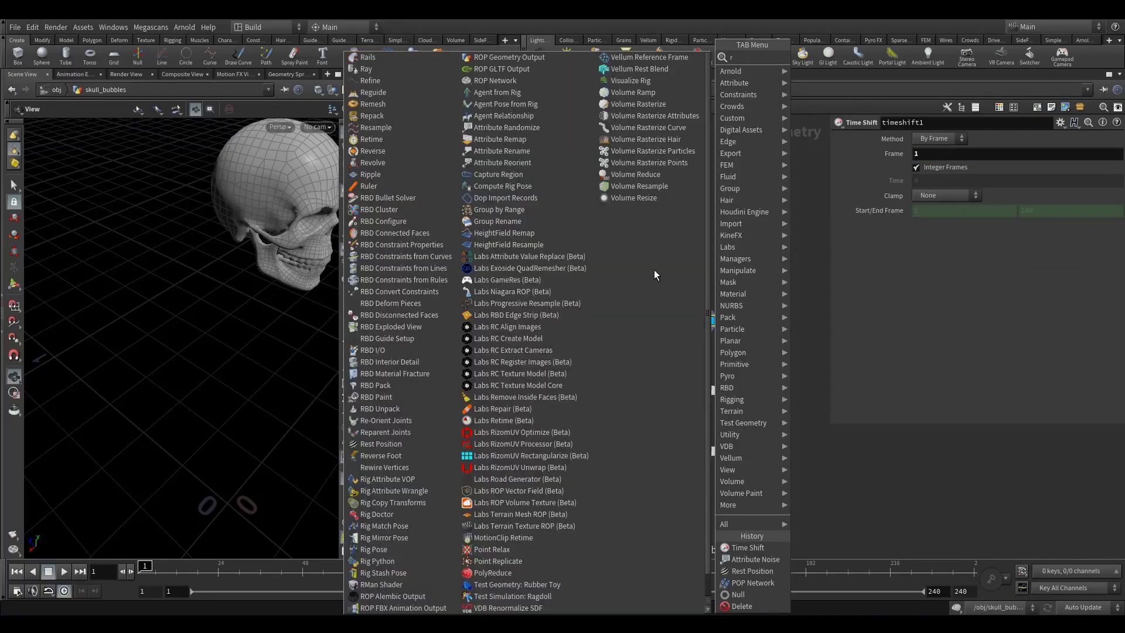
text(est)
key(Return)
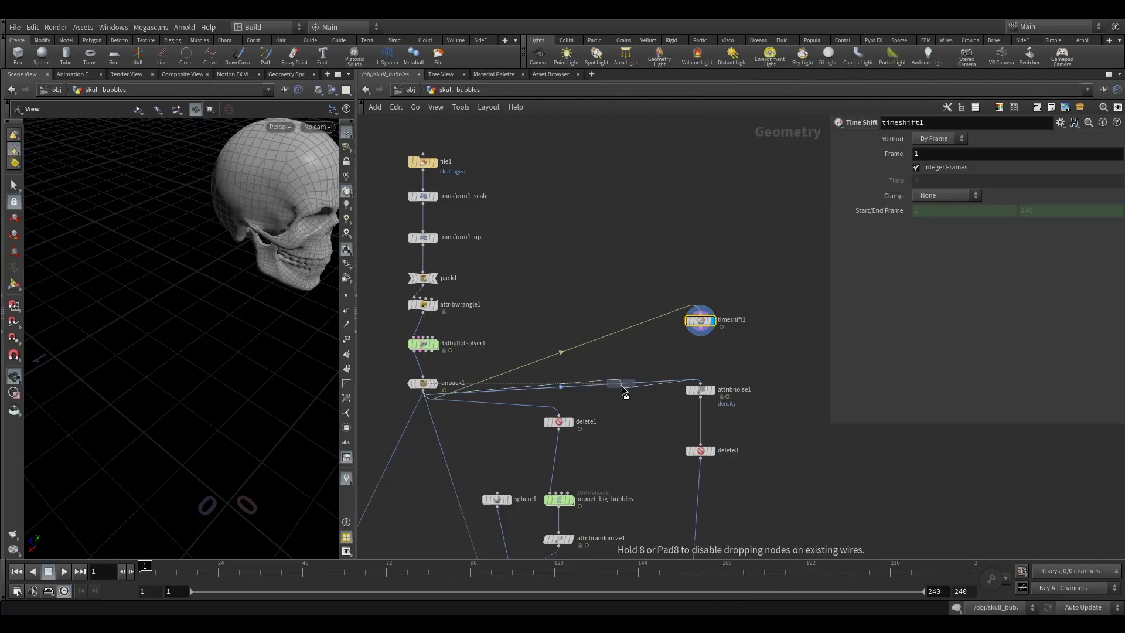
click(643, 370)
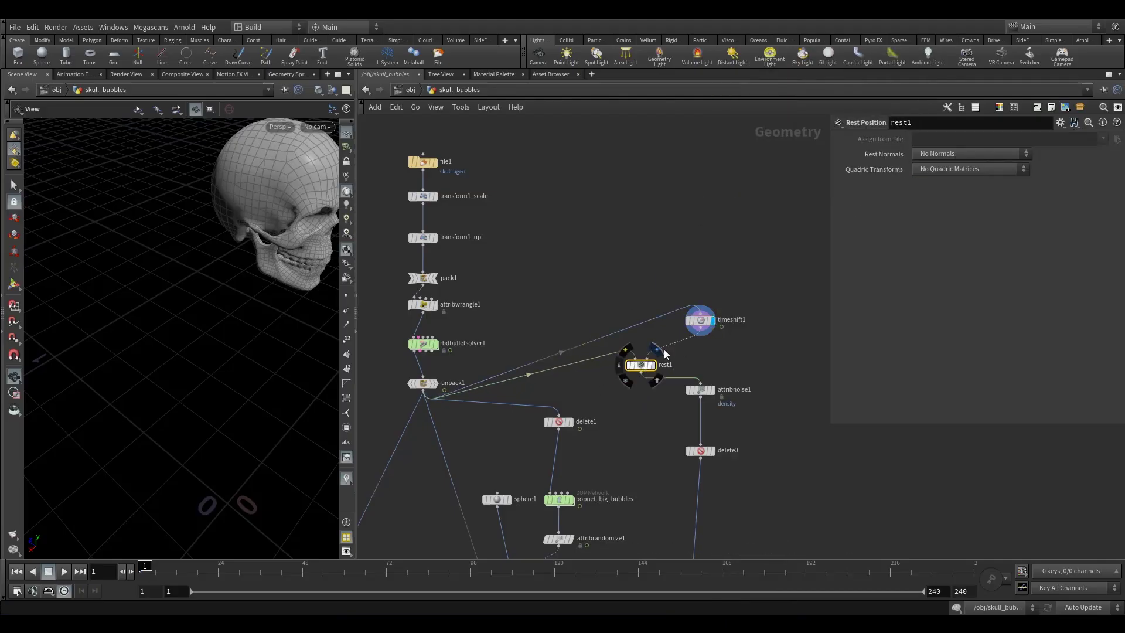
click(700, 320)
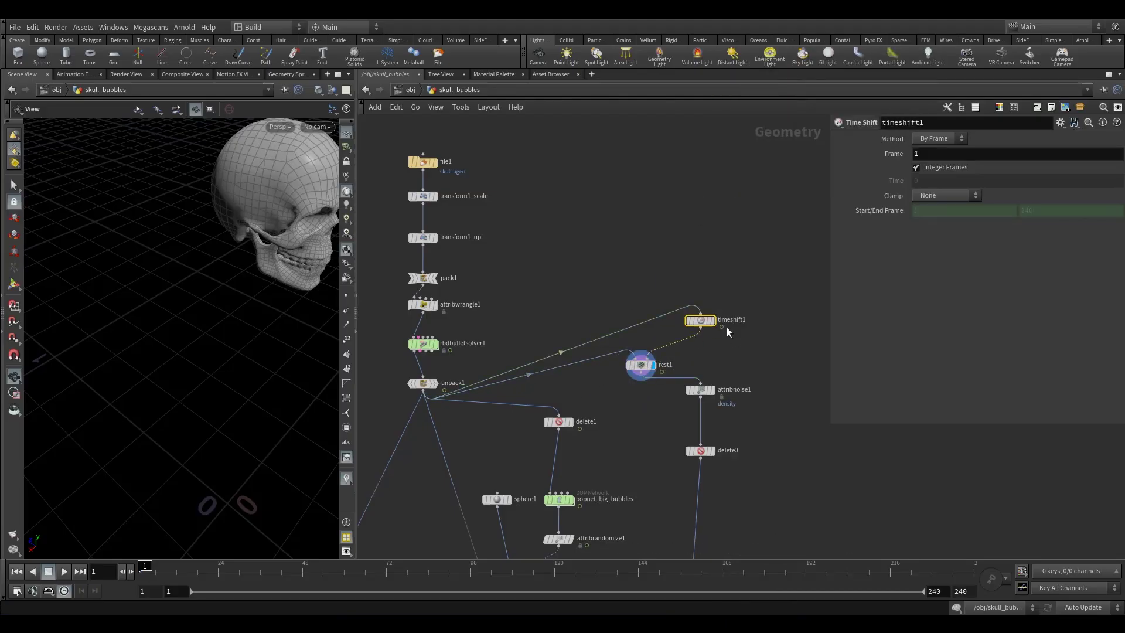
Step: Display attribnoise1, set its location attribute to rest and check the noise on the moving skull
mouse_move(703, 327)
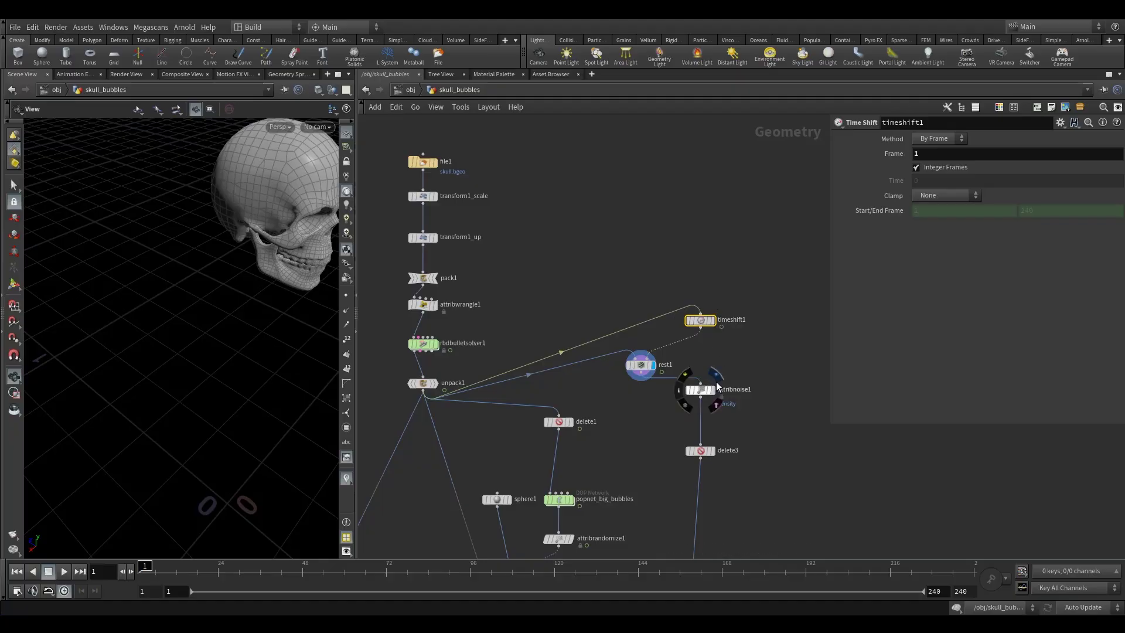
click(712, 390)
click(703, 397)
click(961, 348)
click(1105, 348)
click(1110, 369)
drag(278, 299, 244, 289)
mouse_move(147, 567)
mouse_down()
mouse_move(244, 568)
mouse_move(142, 567)
mouse_up()
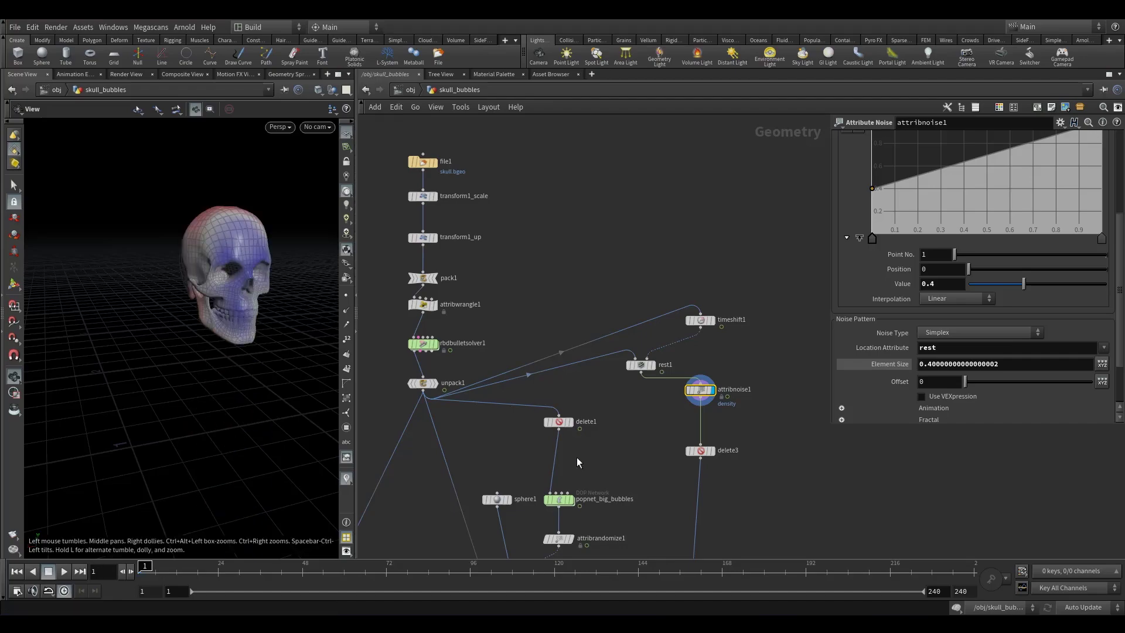
Step: Turn on Animate Noise in attribnoise1's animation settings and preview it over the first frames
middle_drag(663, 397, 655, 367)
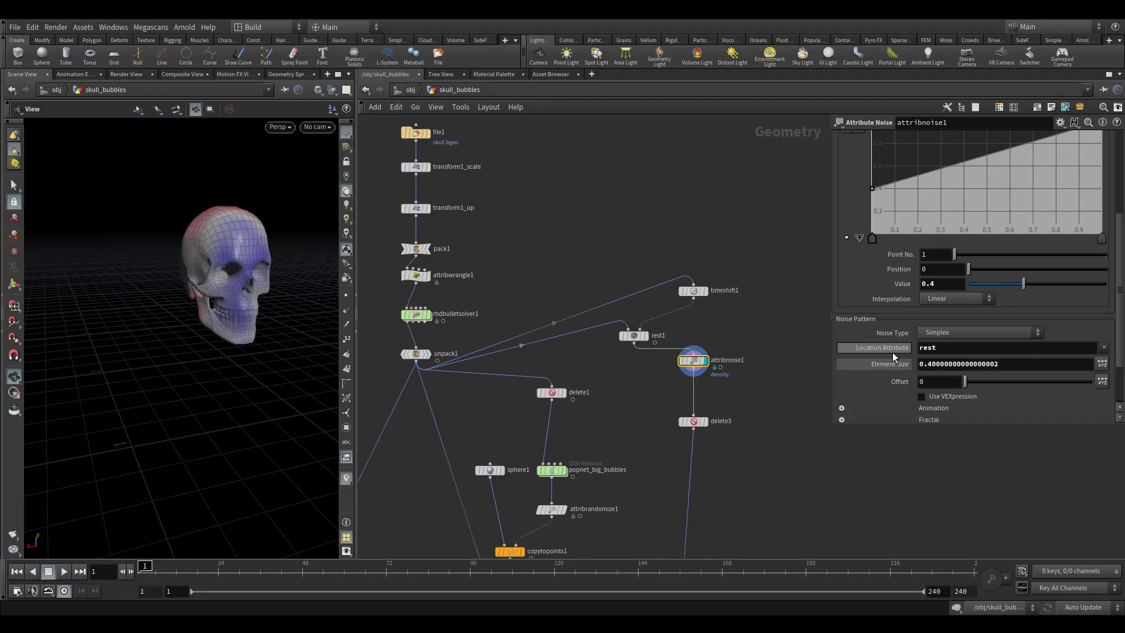
scroll(913, 380, down, 2)
click(842, 343)
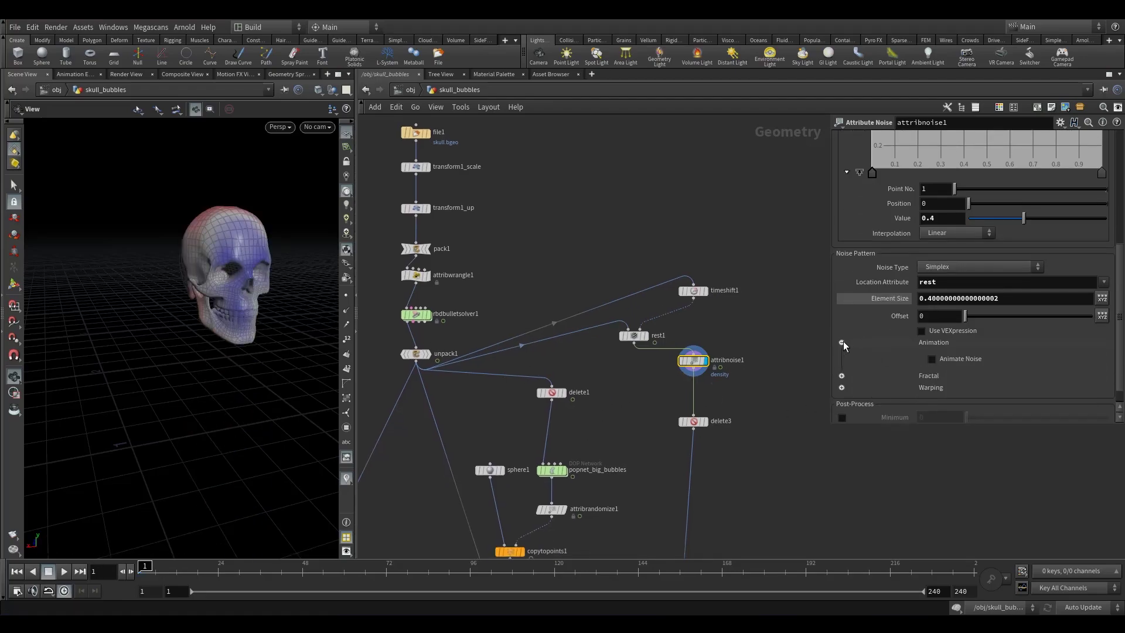
click(942, 361)
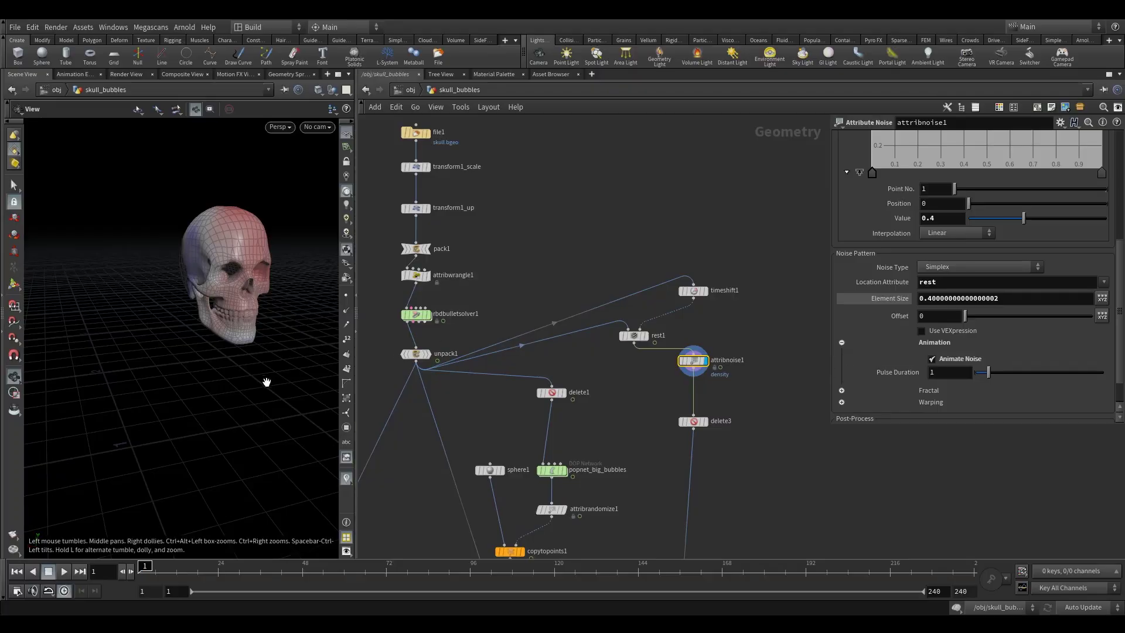
mouse_move(145, 565)
mouse_down()
mouse_move(201, 567)
mouse_move(141, 566)
mouse_up()
Step: Move delete3 closer beneath attribnoise1, display its result and go to frame 18
middle_drag(742, 408, 759, 318)
key(Down)
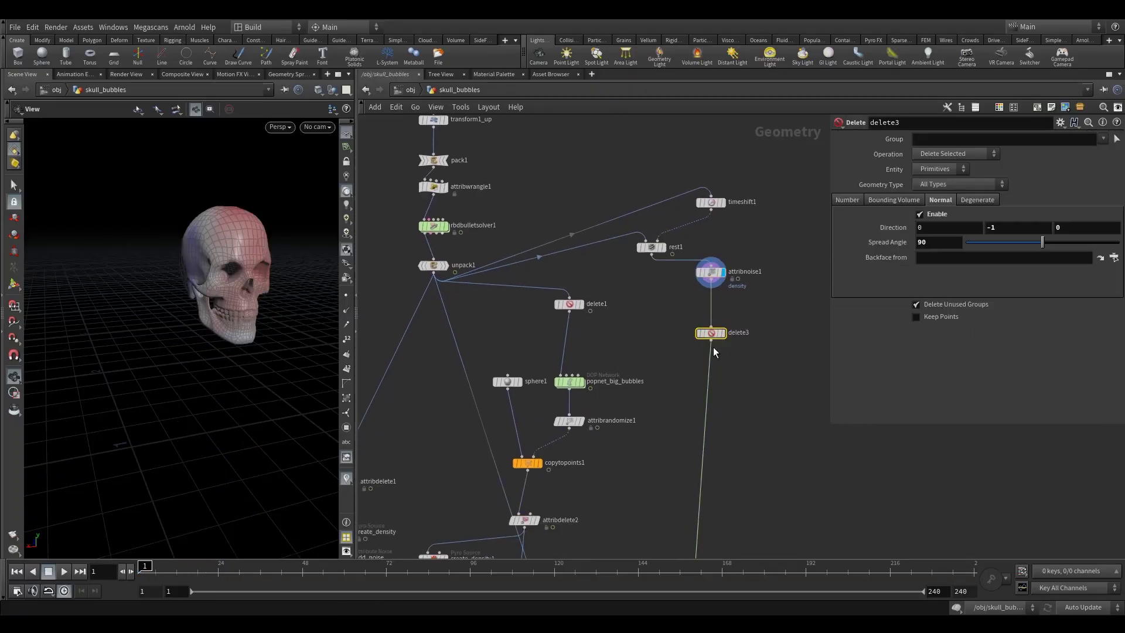
key(r)
drag(718, 333, 720, 306)
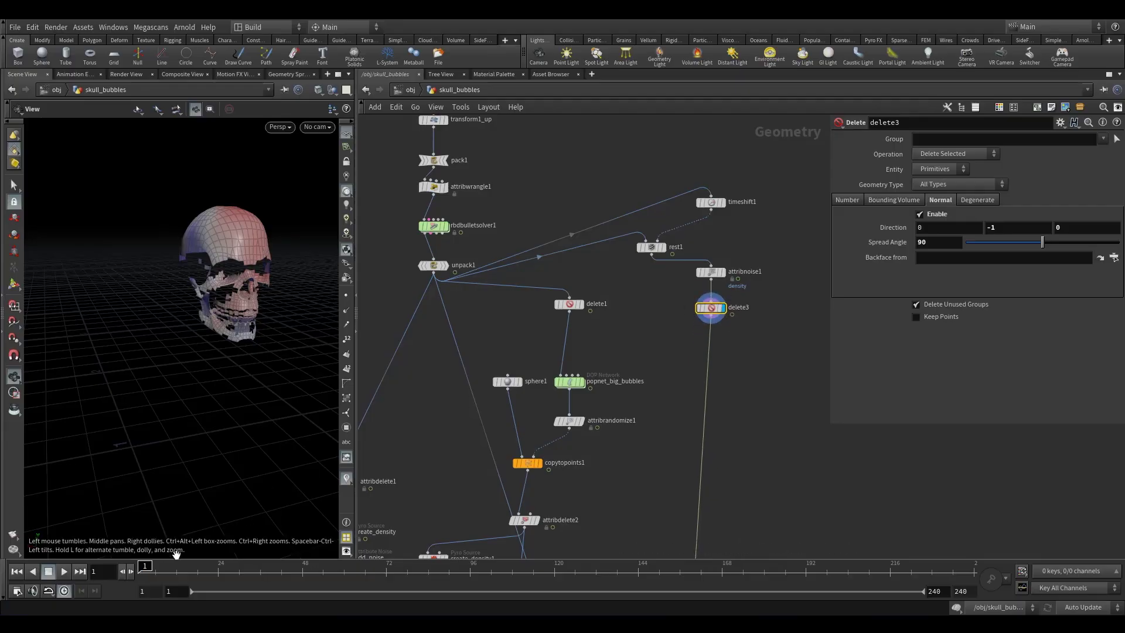
drag(144, 566, 198, 561)
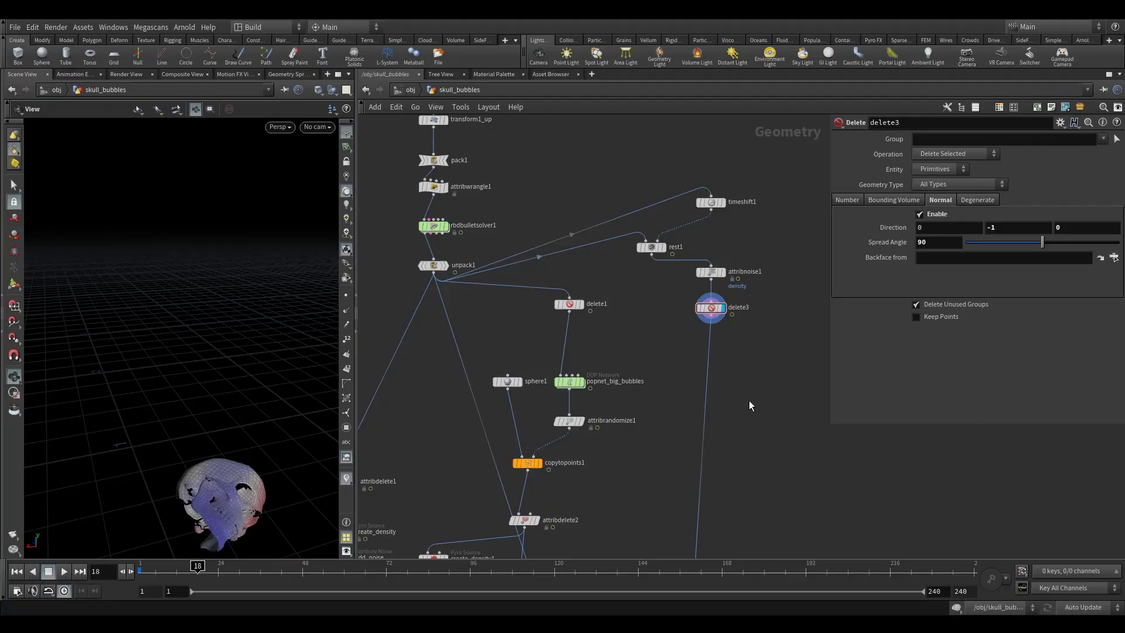
Step: Insert a Scatter node below delete3, display it and enable its density attribute, density
key(Tab)
text(sc)
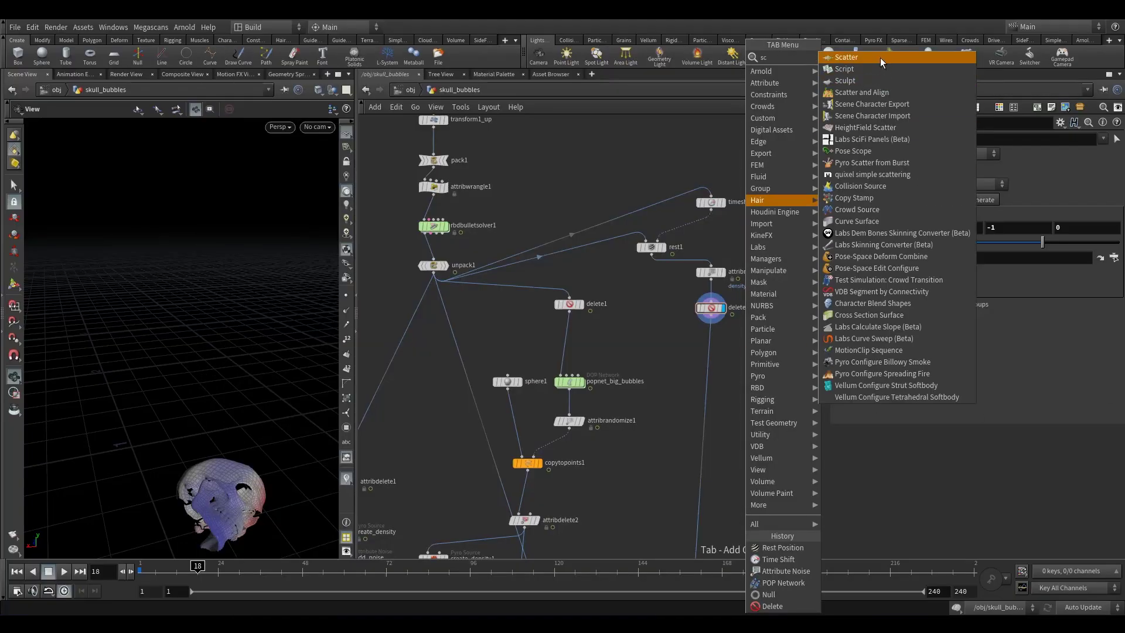
click(882, 63)
click(711, 352)
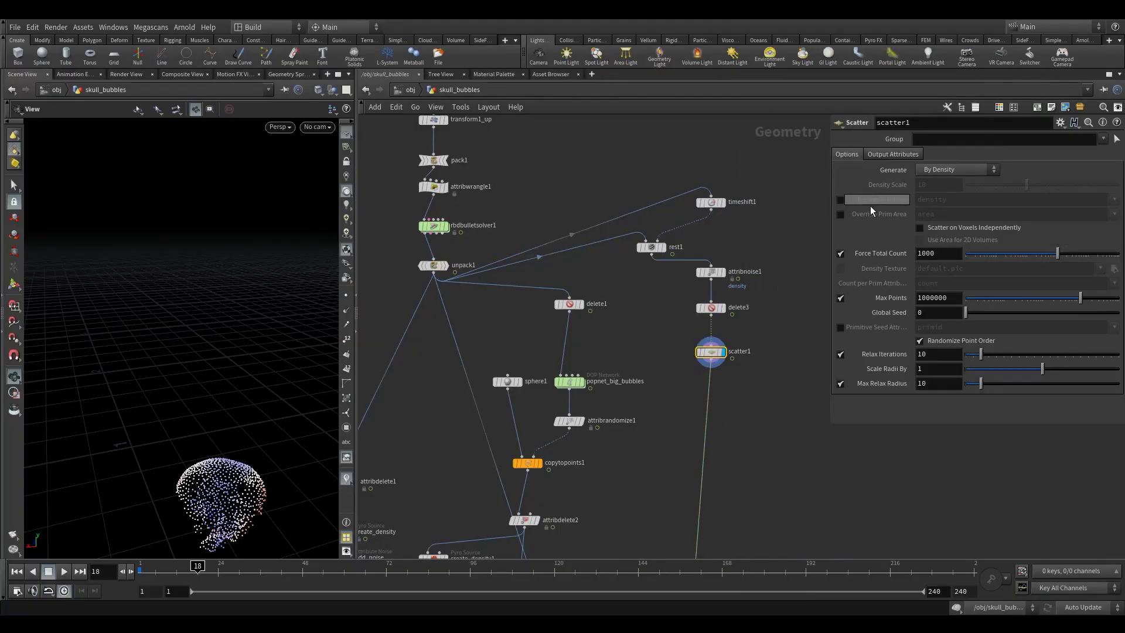
click(841, 200)
drag(170, 399, 258, 437)
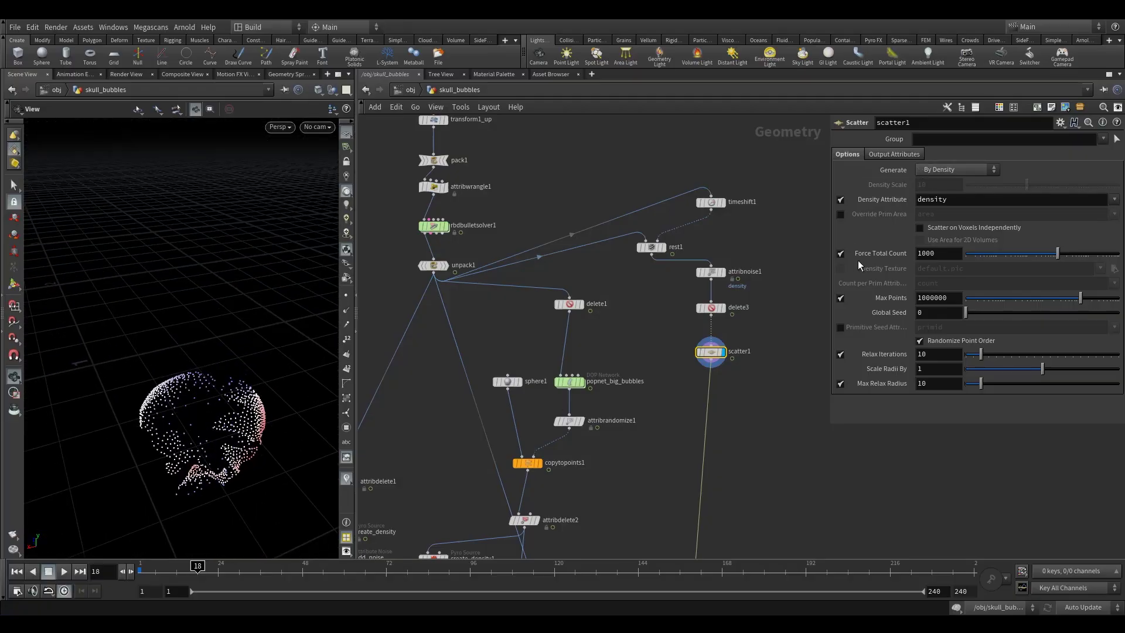
Step: Turn off the Scatter's Force Total Count and set its density scale to 500000
click(841, 255)
click(944, 186)
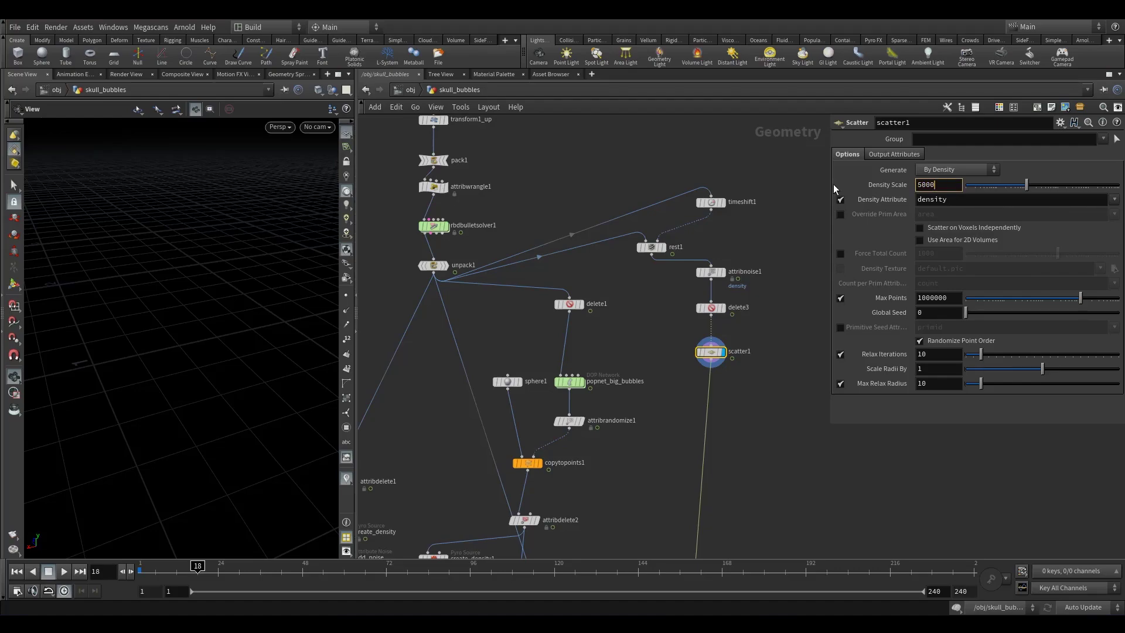
key(Return)
drag(281, 492, 235, 404)
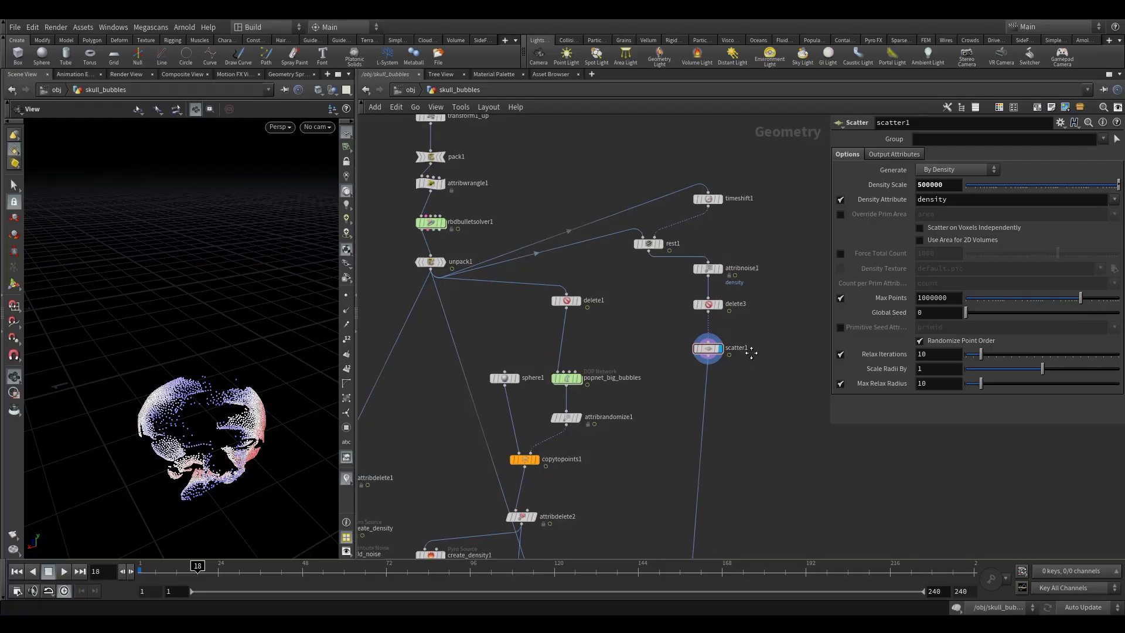
Step: Keyframe the Scatter's density scale of 500000 at frame 1
middle_drag(742, 351, 722, 265)
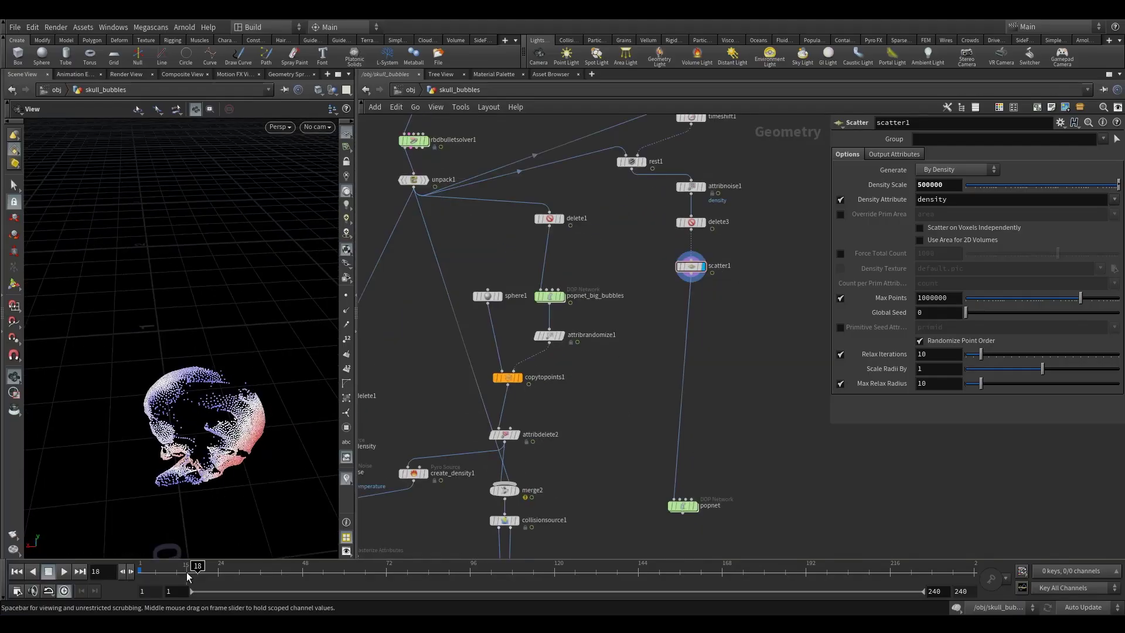
key(ctrl+Up)
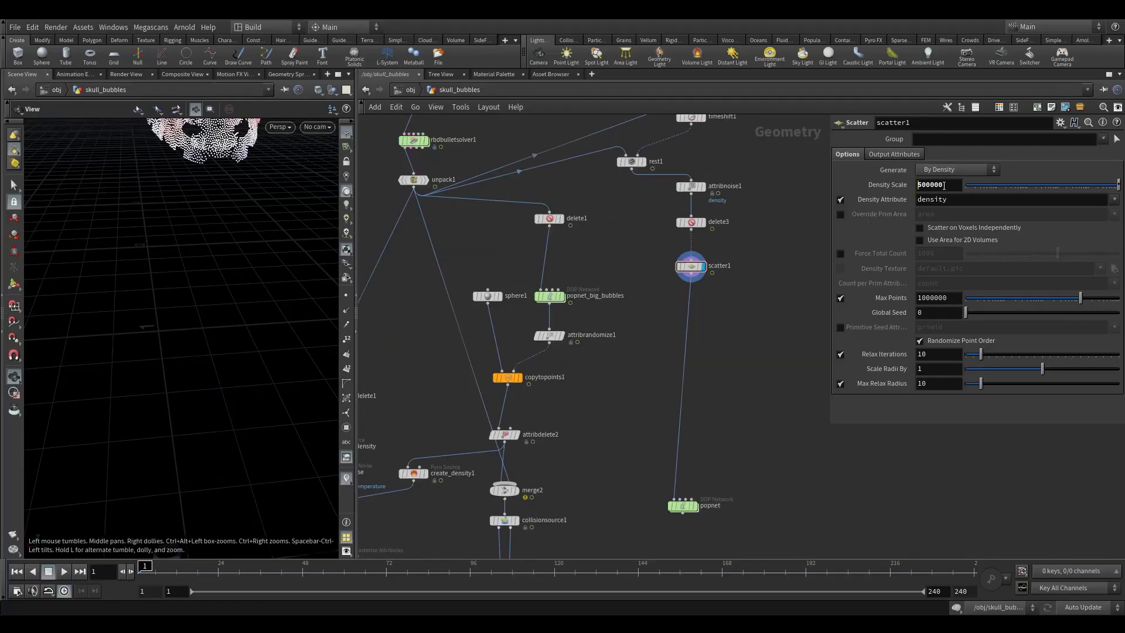
alt+click(944, 185)
middle_drag(181, 271, 204, 336)
mouse_move(204, 336)
mouse_down()
mouse_move(221, 319)
mouse_move(196, 349)
mouse_move(218, 346)
mouse_up()
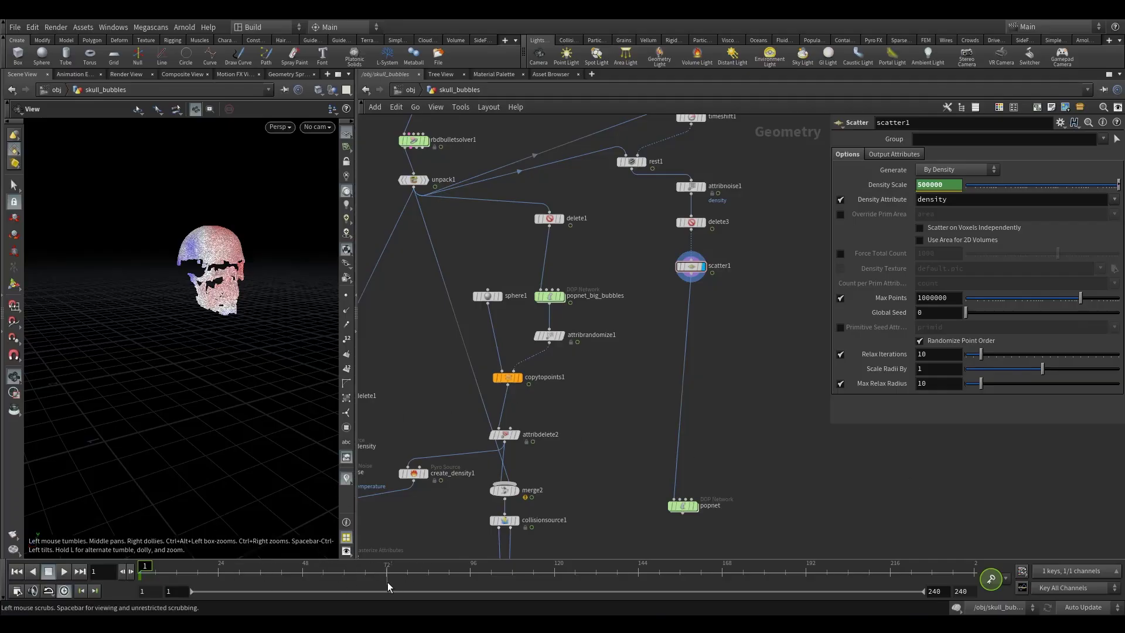
Step: Keyframe the Scatter's density scale at 2000 on frame 48
click(303, 582)
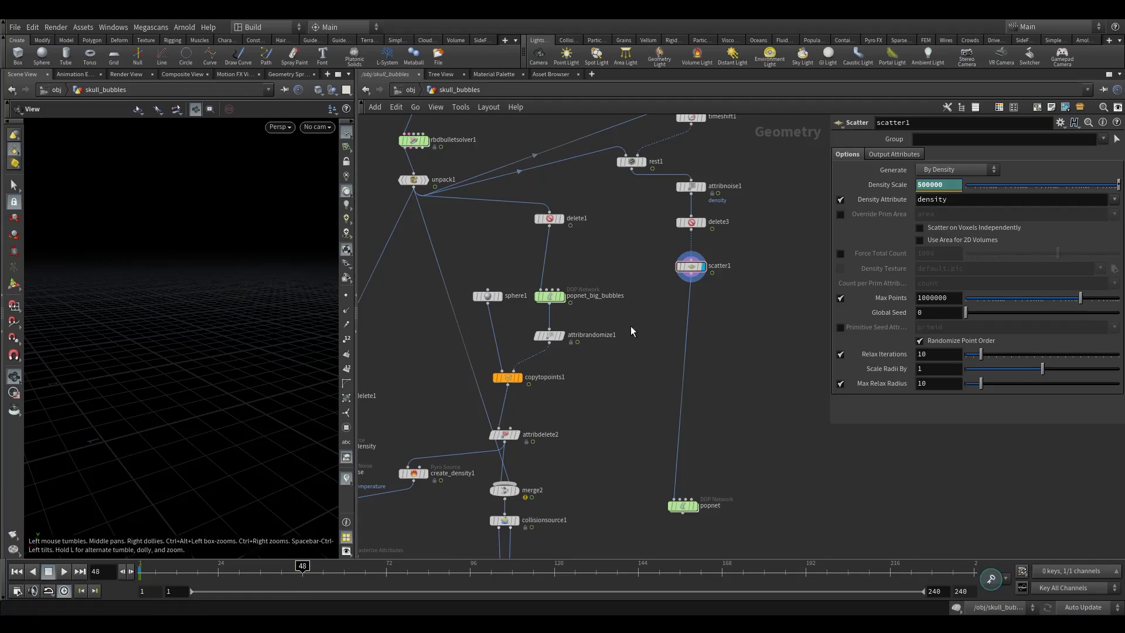
click(678, 273)
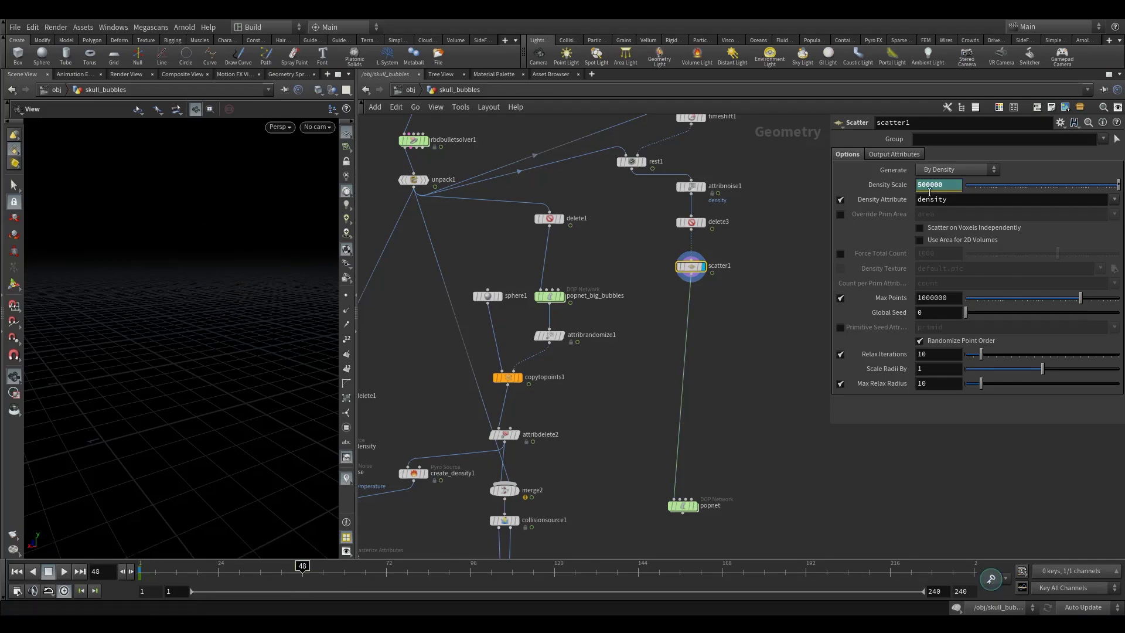
drag(930, 187, 798, 194)
alt+click(924, 186)
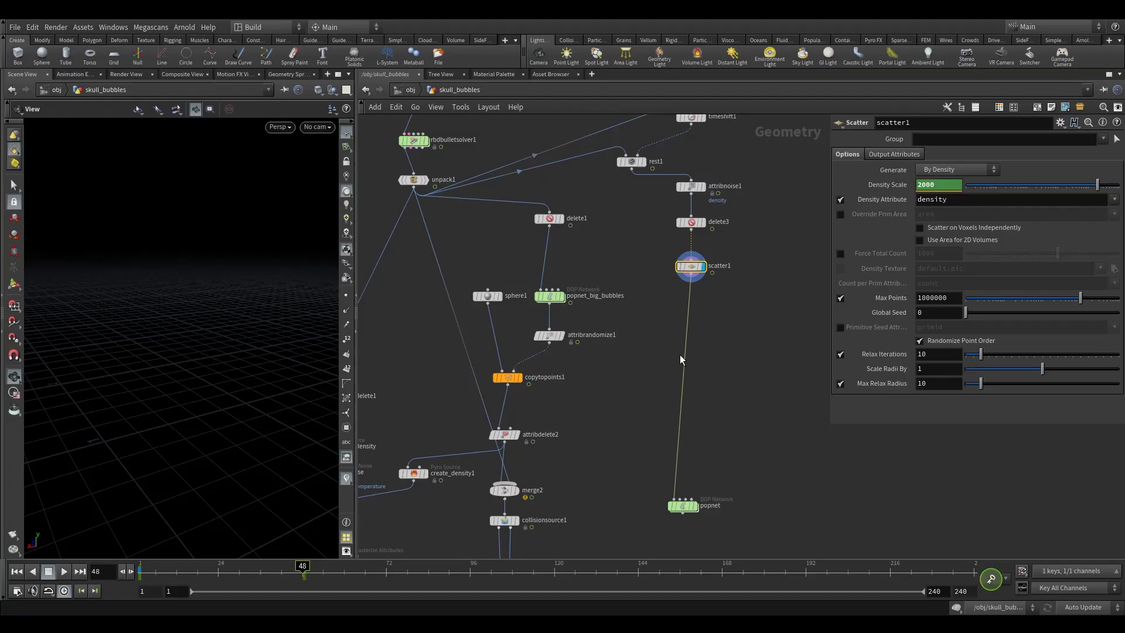
Step: Return the timeline to frame 1 and examine the points scattered on the skull
drag(186, 315, 269, 410)
drag(303, 567, 48, 570)
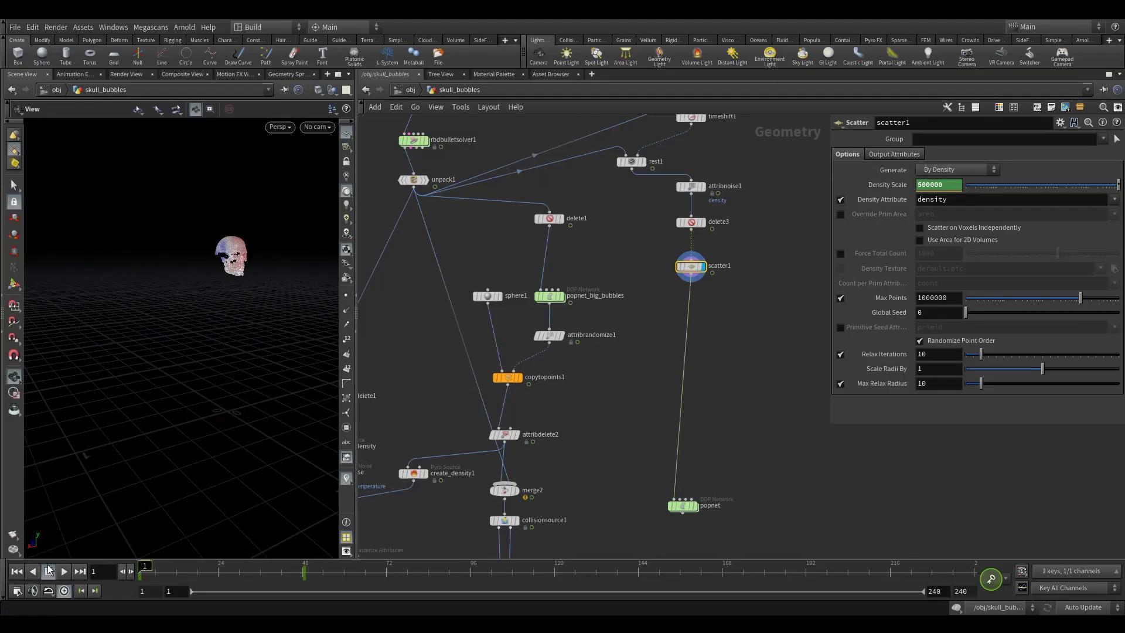
mouse_move(144, 568)
mouse_down()
mouse_move(305, 567)
mouse_move(141, 567)
mouse_up()
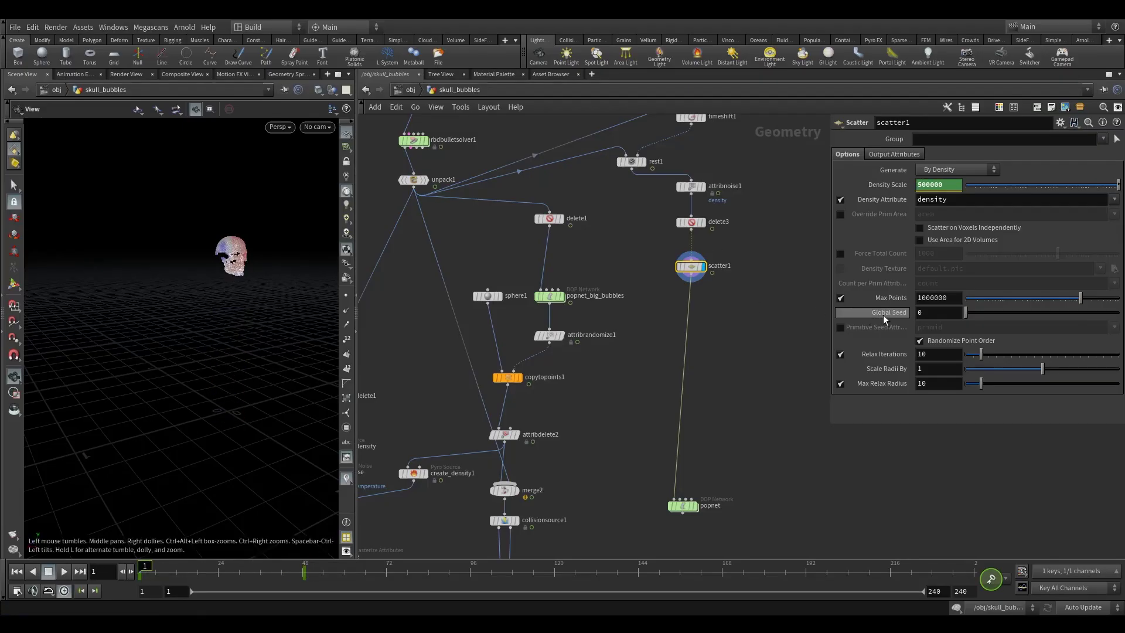
Step: Insert a Merge node below scatter1 that combines its points with copytopoints1, and inspect the merged result at frame 46
middle_drag(644, 290, 663, 324)
key(Tab)
text(attribrand)
key(Return)
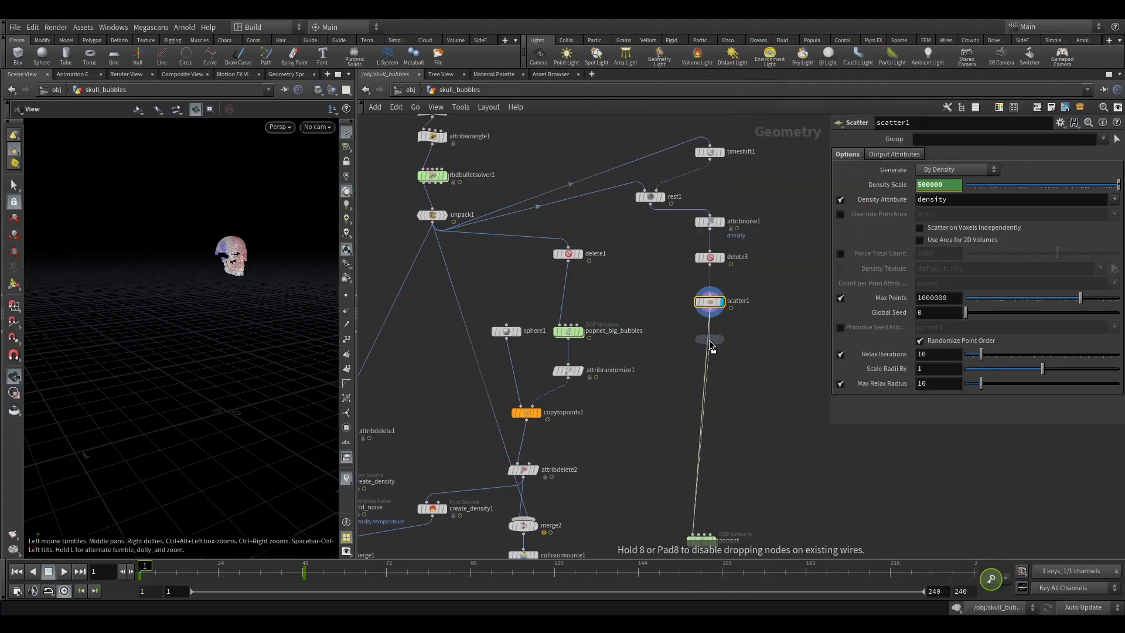
click(711, 345)
click(527, 419)
click(696, 340)
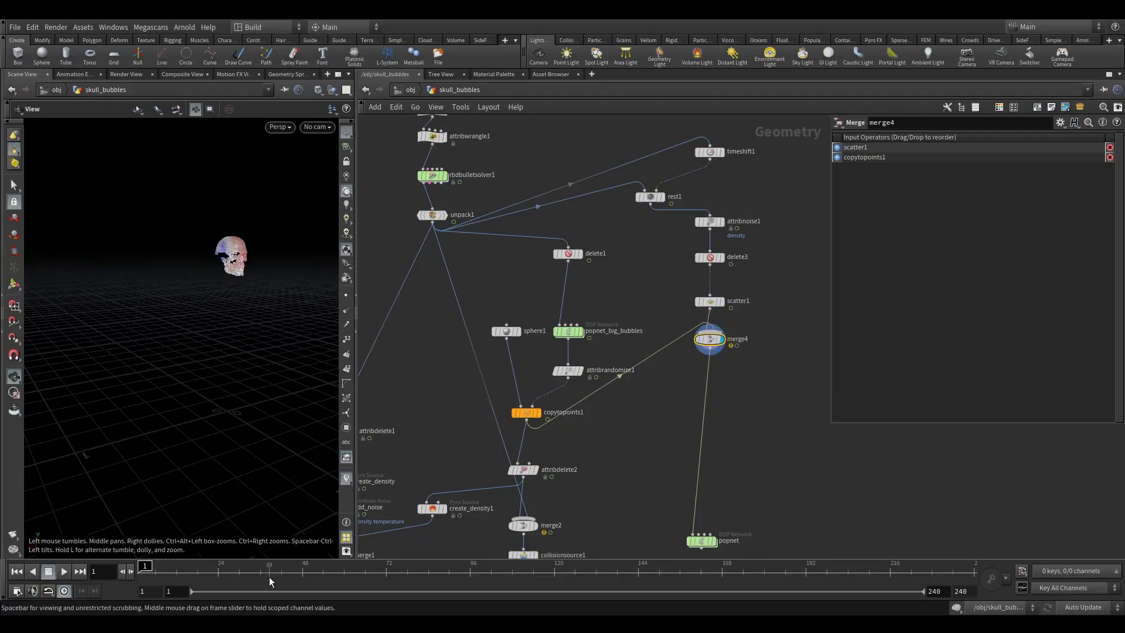
click(295, 577)
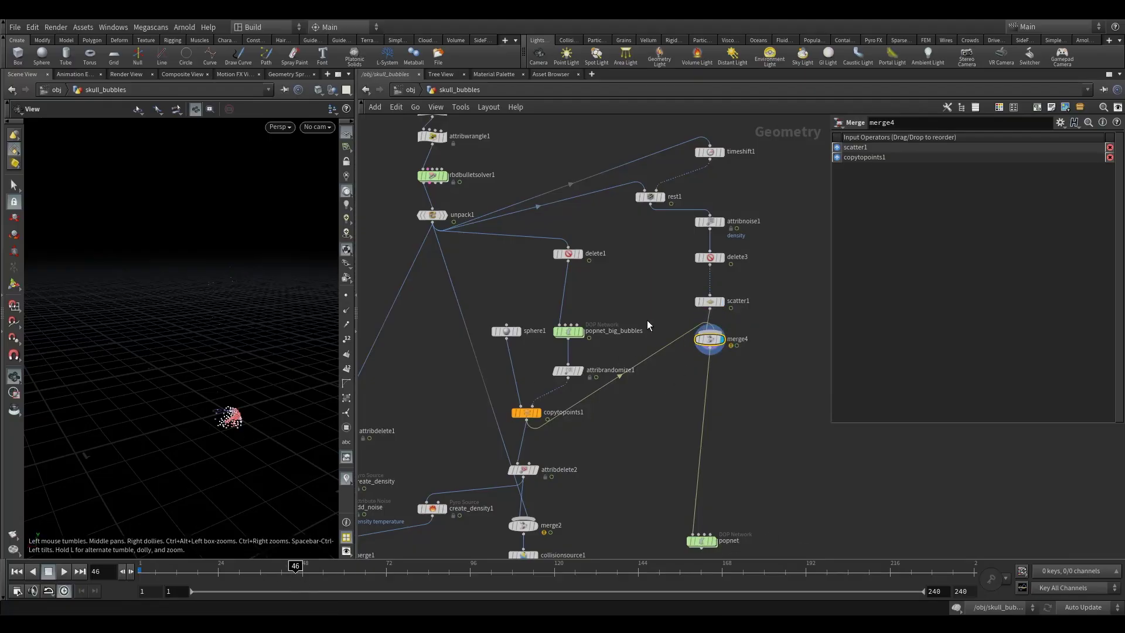
Step: Insert a Scatter node between copytopoints1 and the new Merge, display it and set its Force Total Count to 100
key(Tab)
click(741, 92)
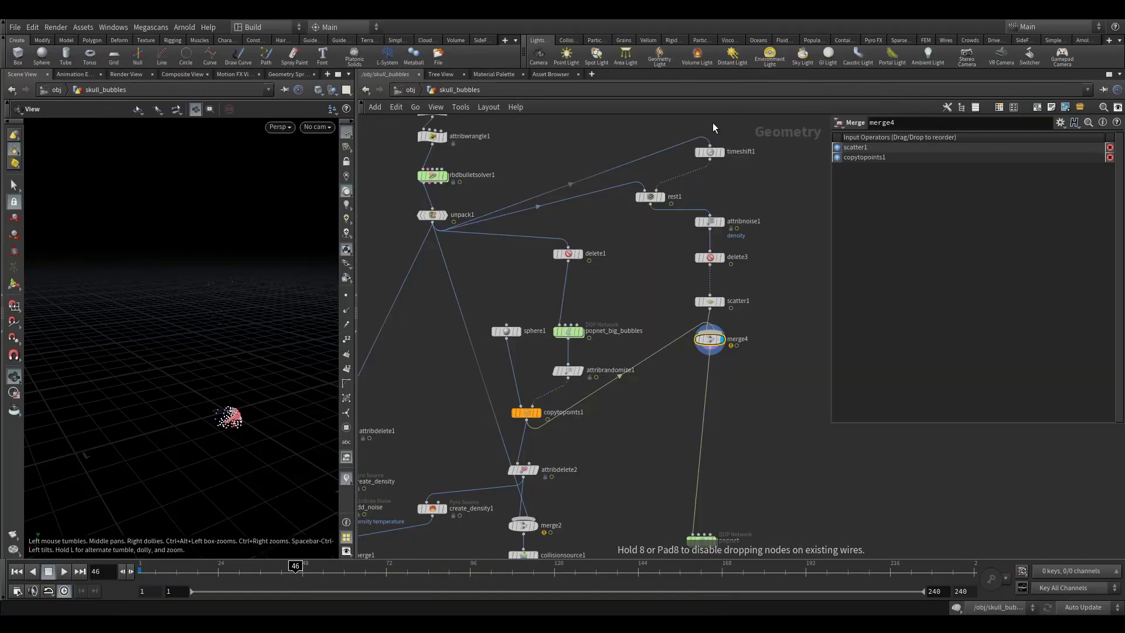
click(657, 349)
drag(657, 354, 655, 447)
shift+click(710, 338)
click(664, 433)
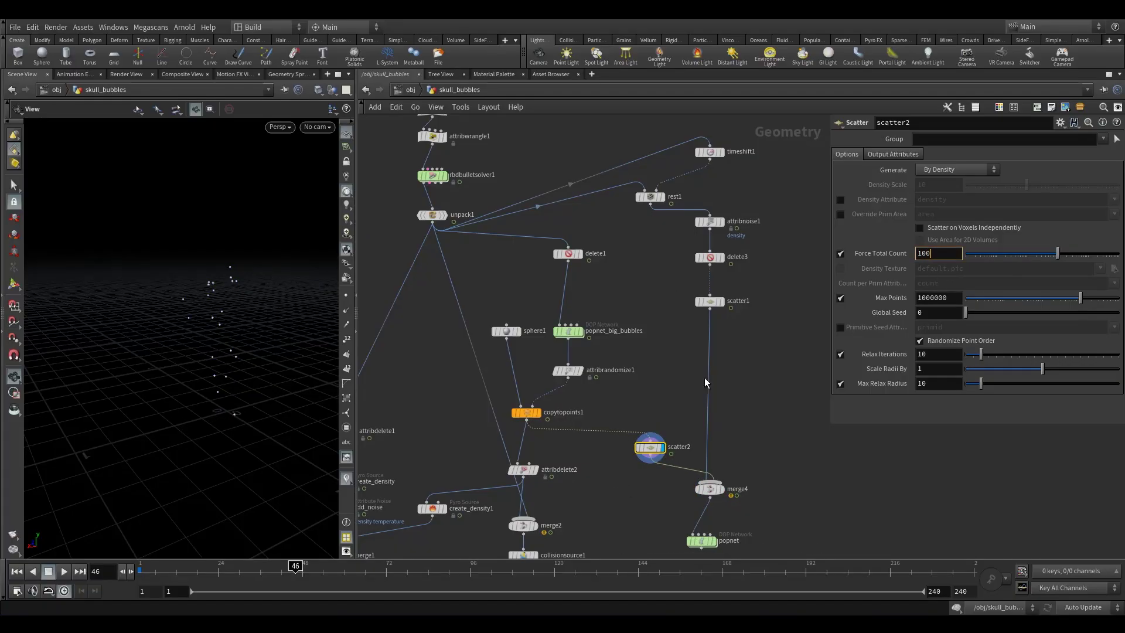
key(Return)
scroll(188, 323, up, 6)
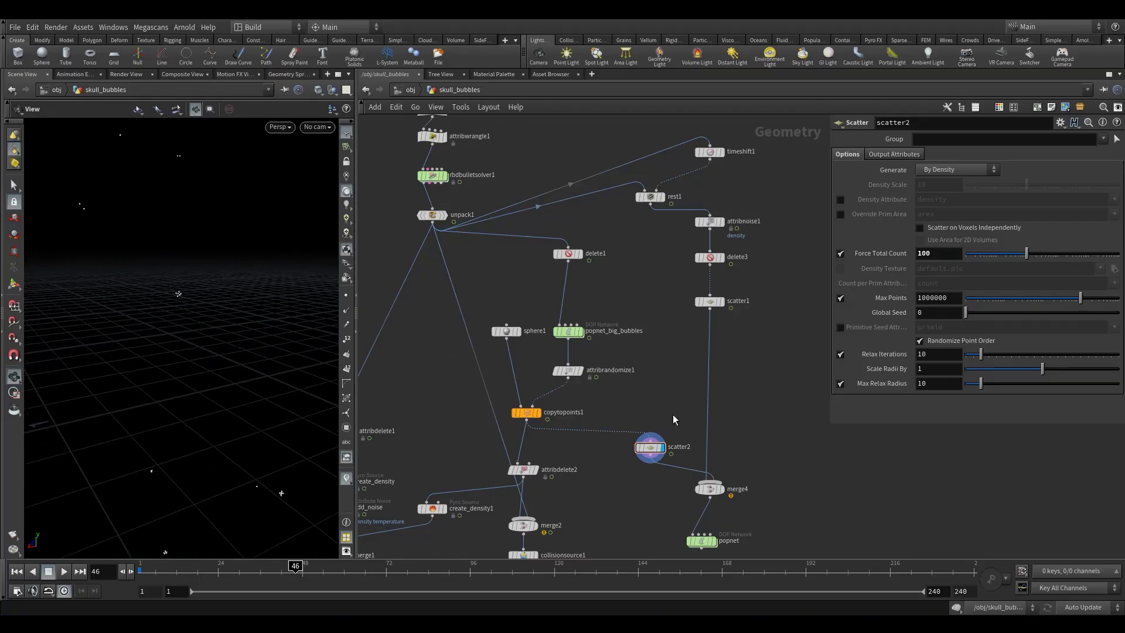
Step: Align popnet below merge4, then open it and wire source_first_input directly into popsolver without the intermediate merge
drag(699, 545, 708, 521)
click(16, 571)
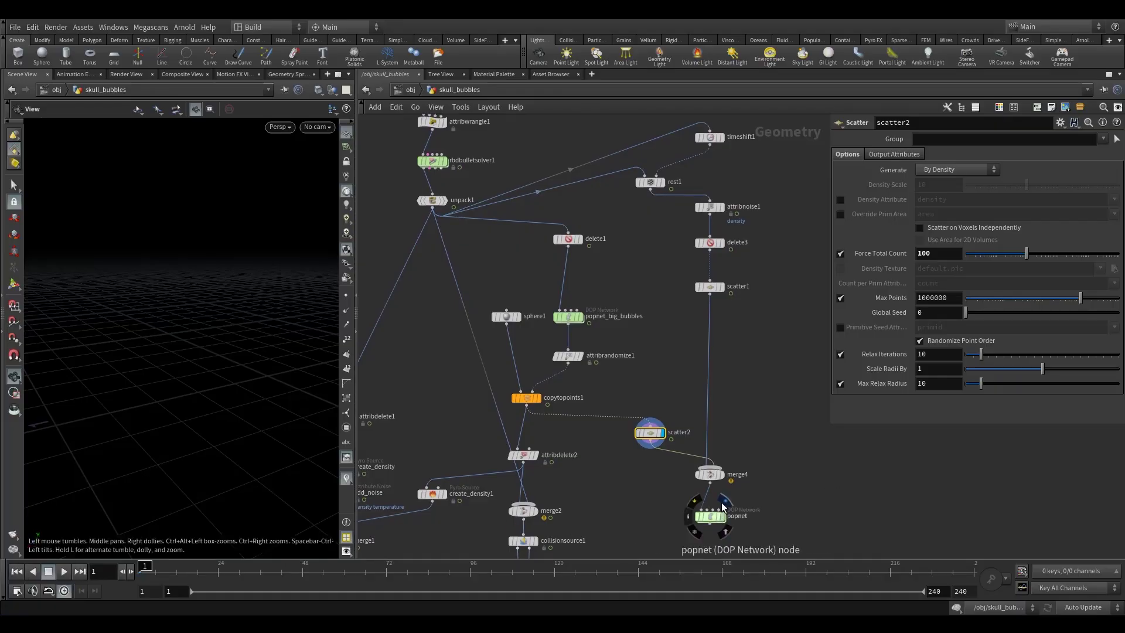
double_click(711, 517)
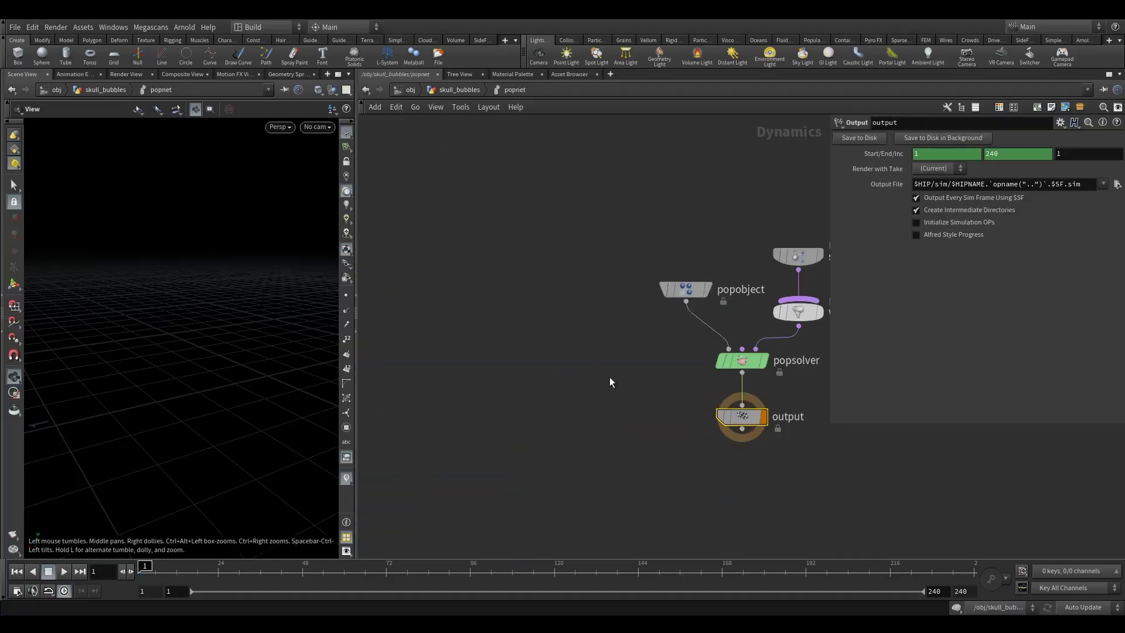
drag(470, 387, 432, 323)
Step: Play the particle simulation, examine the emitted points, and return to frame 1
click(64, 571)
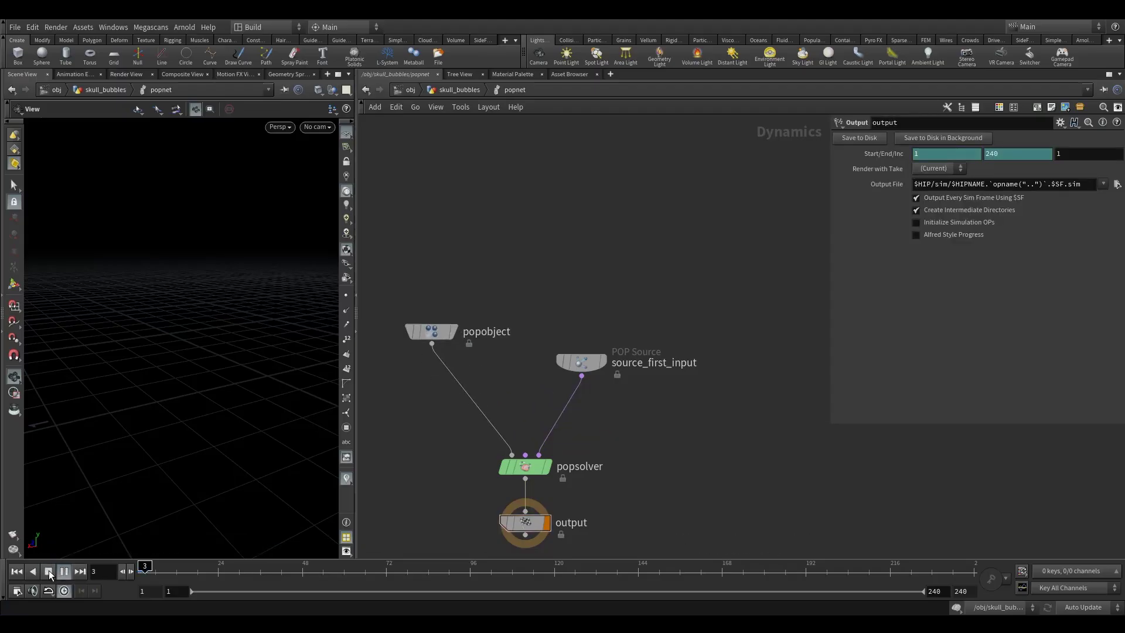
click(48, 571)
drag(176, 377, 174, 328)
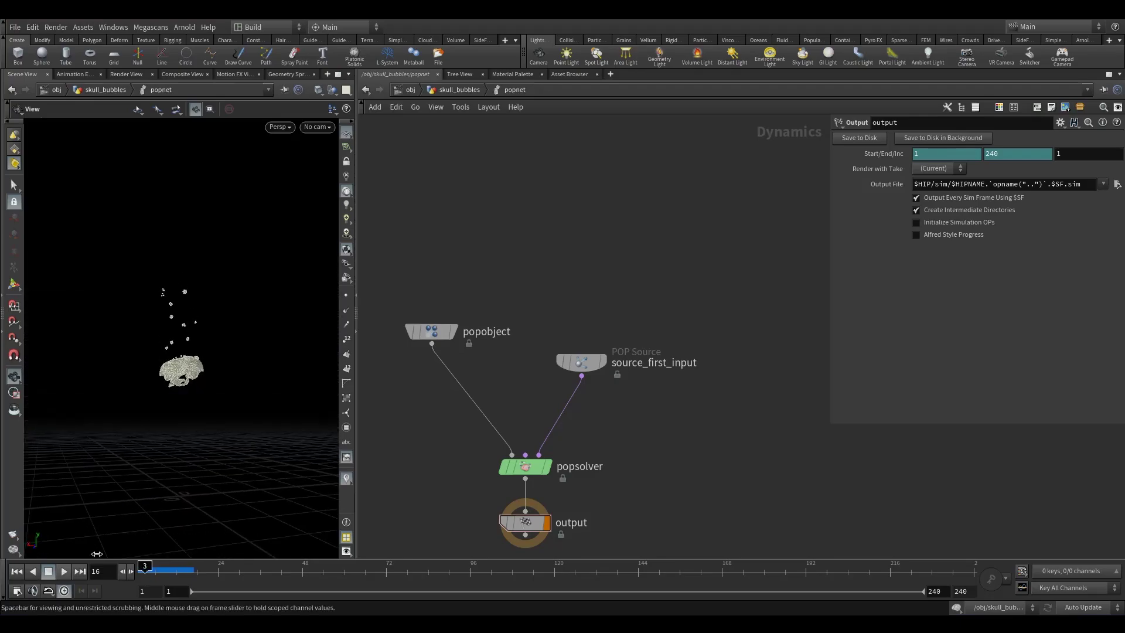
drag(113, 568, 70, 567)
Step: Set the POP Source's emission type to All Points and play the simulation to check the emission
click(581, 362)
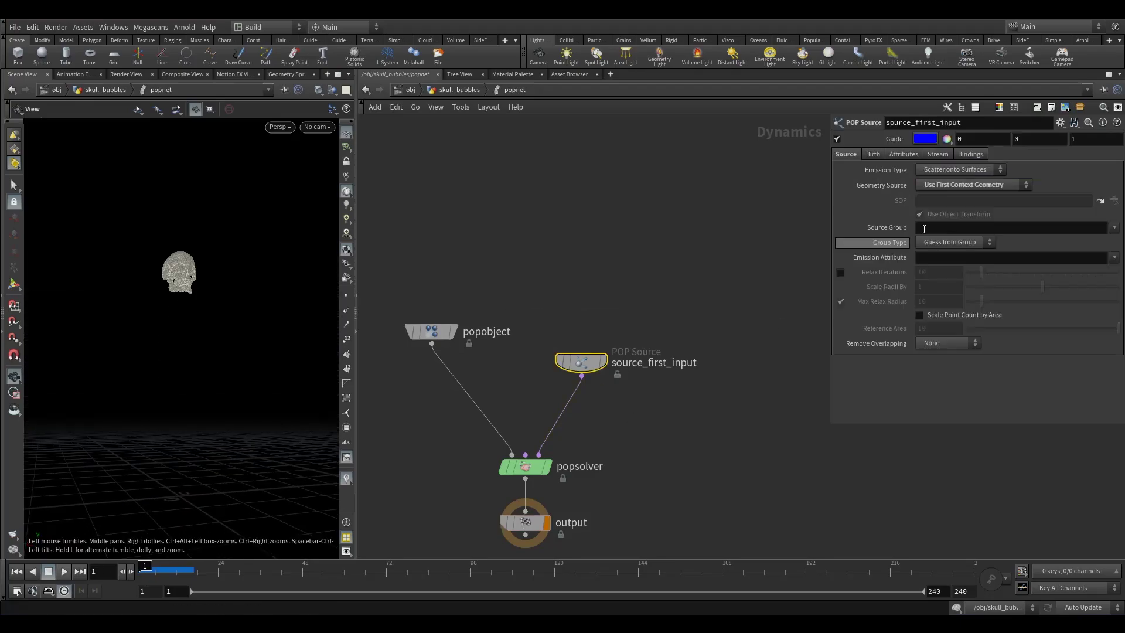
click(951, 171)
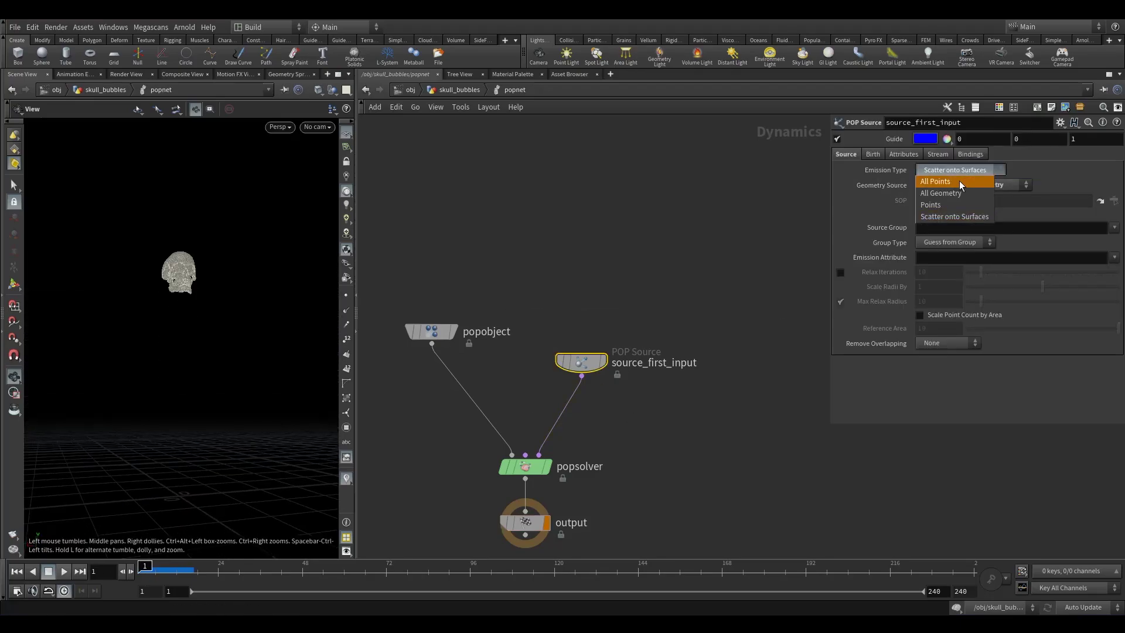
click(959, 181)
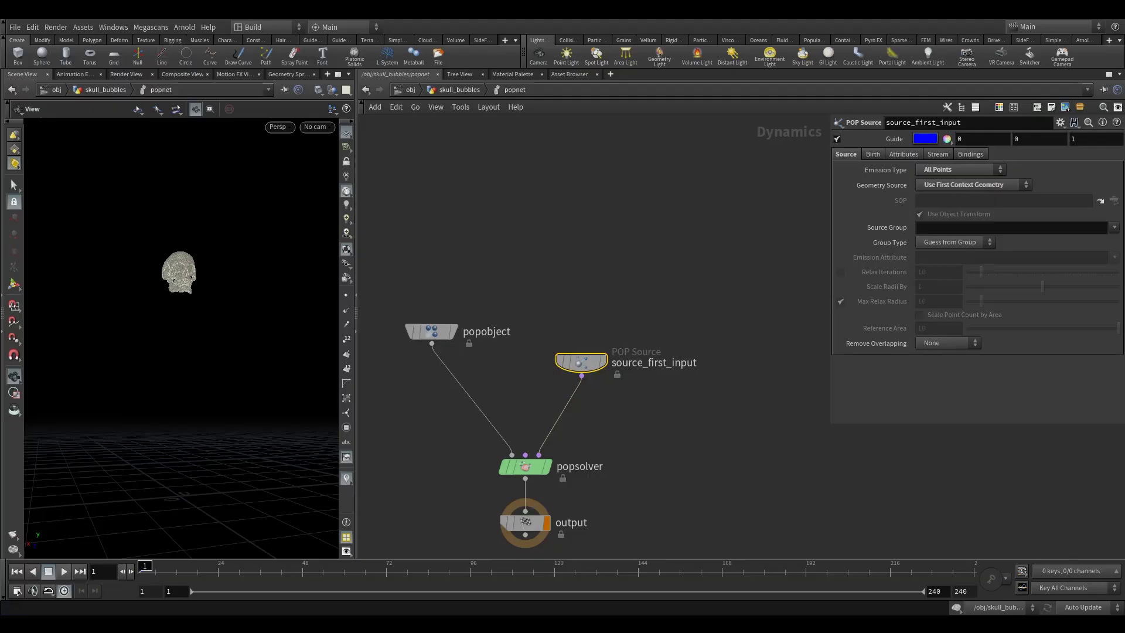
click(964, 170)
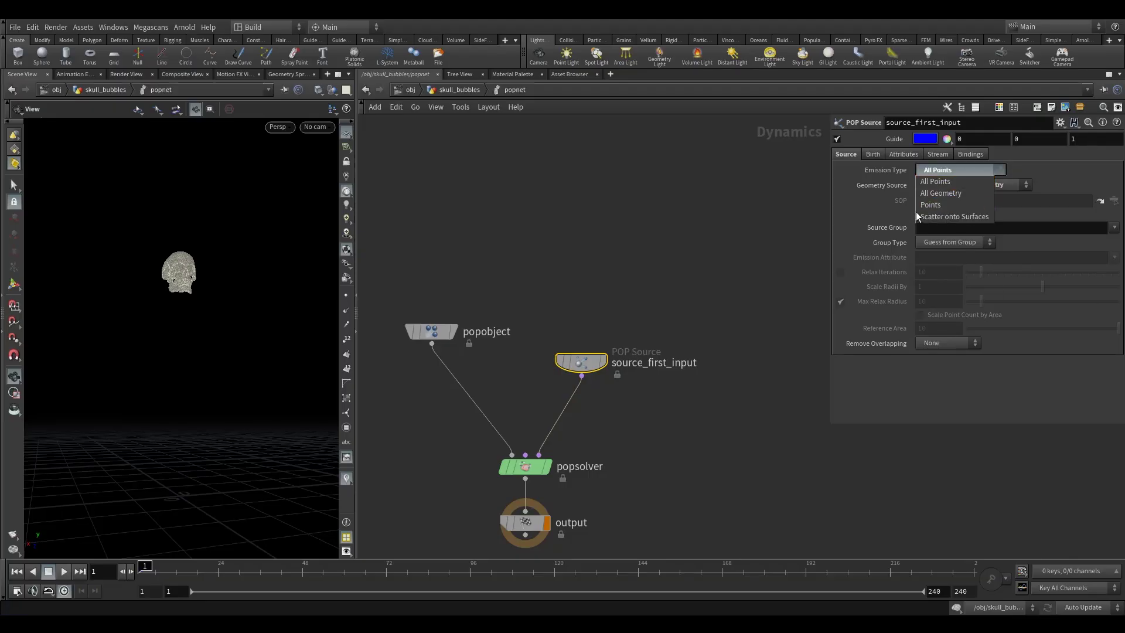
click(939, 179)
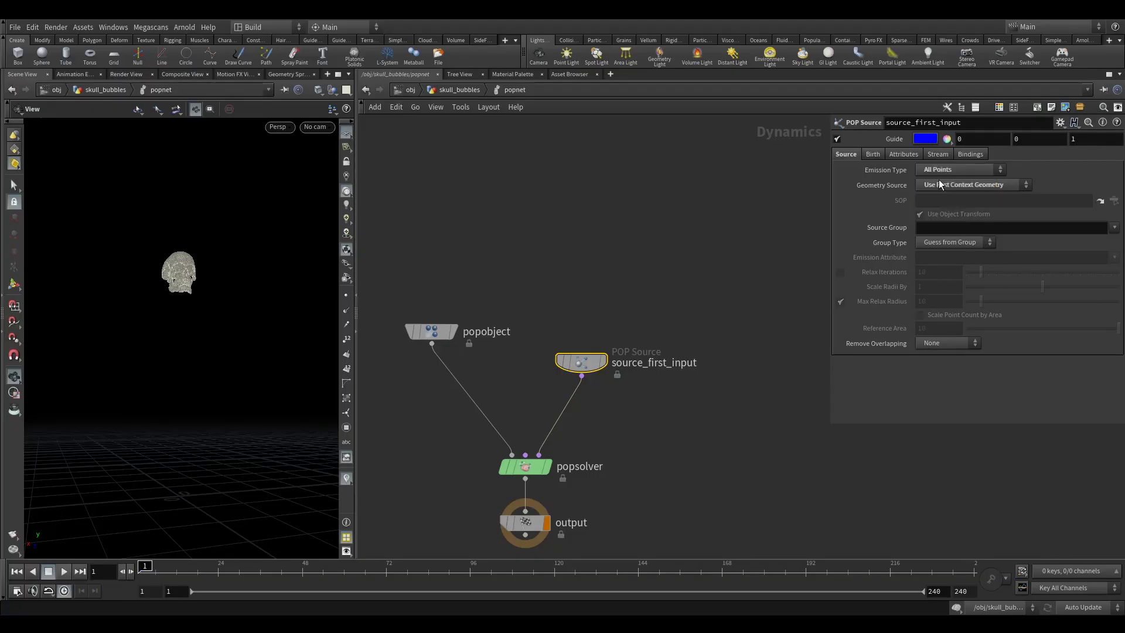
click(60, 574)
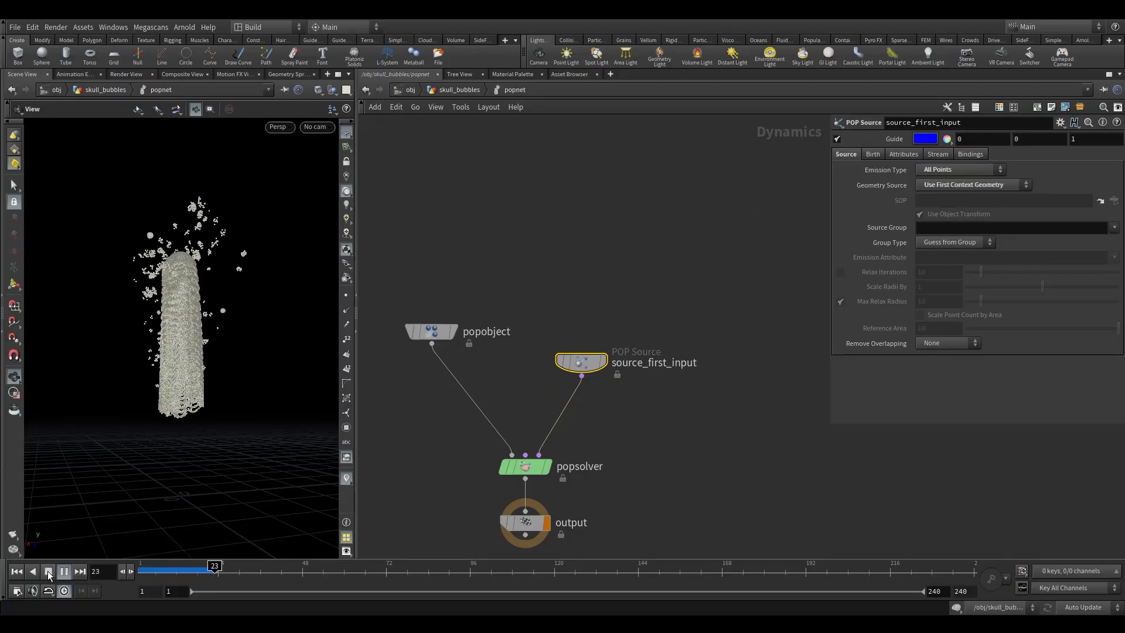
click(48, 572)
click(183, 565)
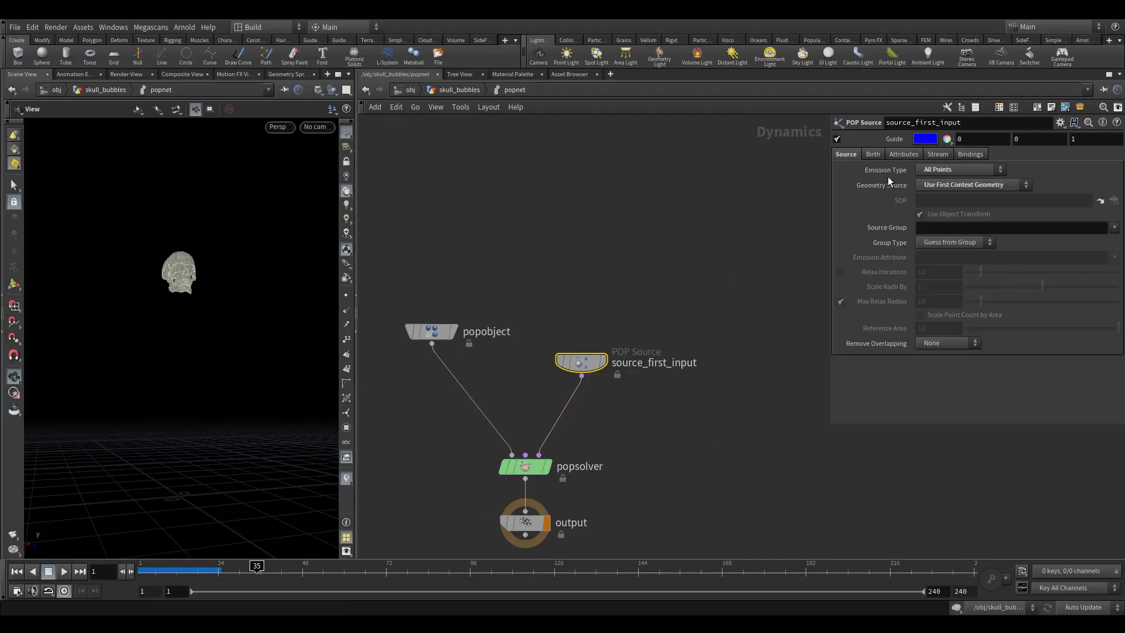
Step: Set the POP Source's Inherit Velocity to 0 and replay the simulation
click(907, 154)
double_click(950, 215)
text(0)
key(Return)
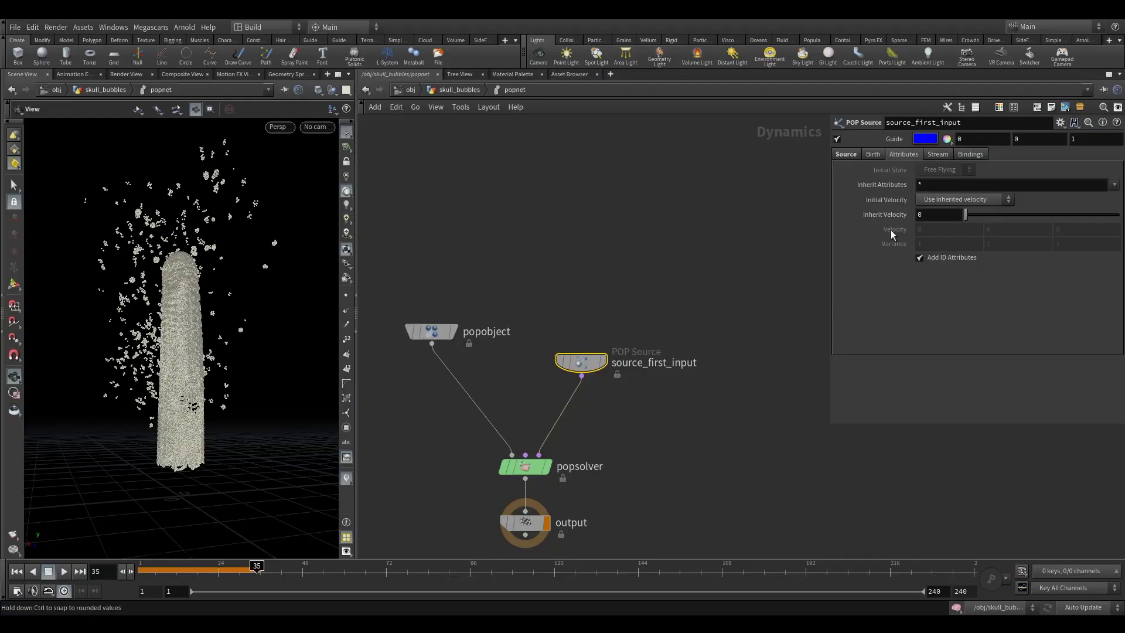
click(49, 571)
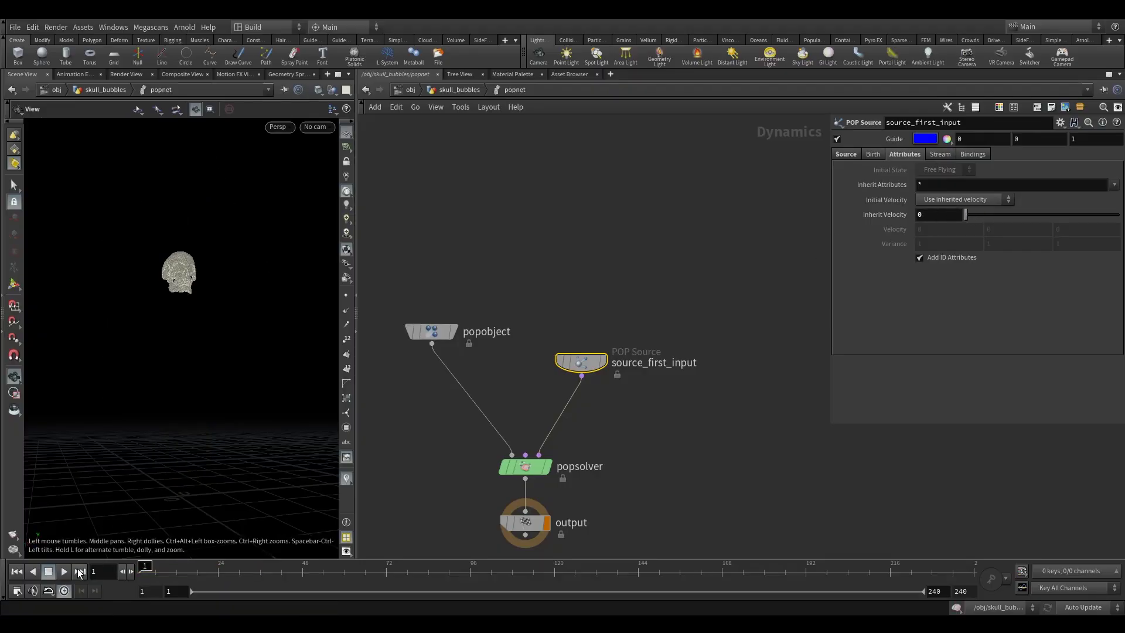
click(64, 571)
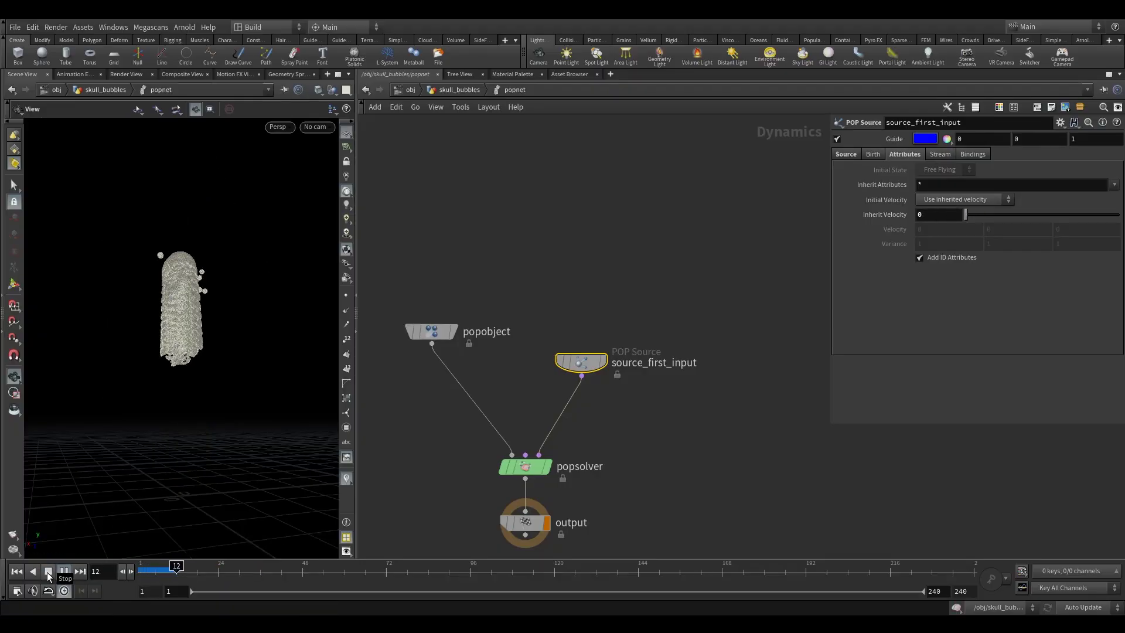
click(49, 571)
Step: Insert a Gravity Force node between popsolver and output, align the nodes, and play the simulation
drag(582, 361, 605, 331)
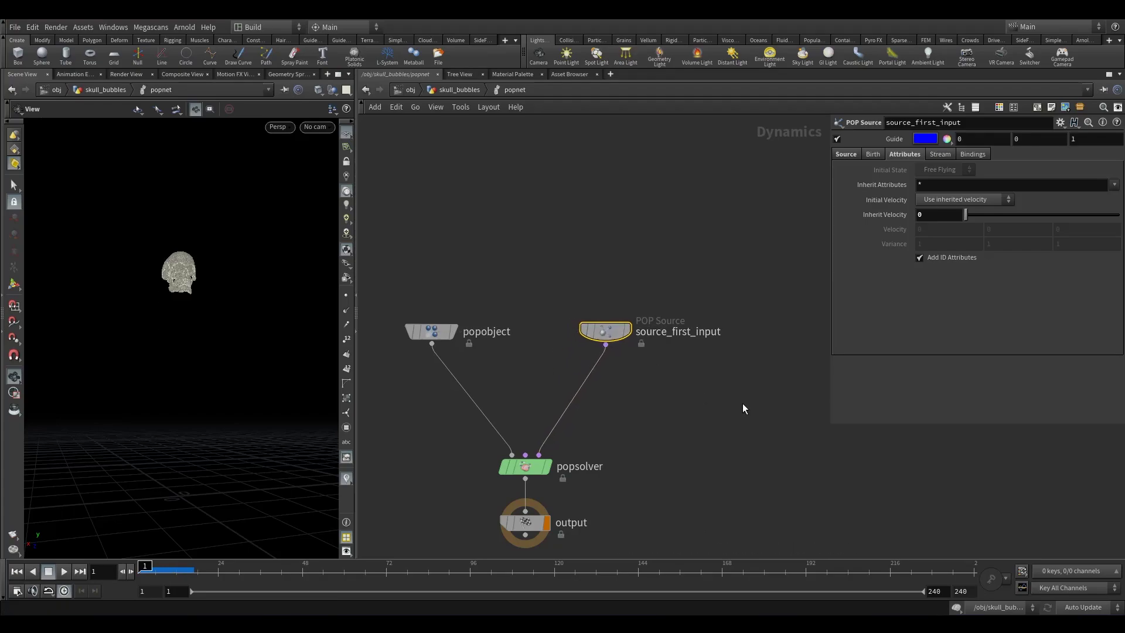
key(h)
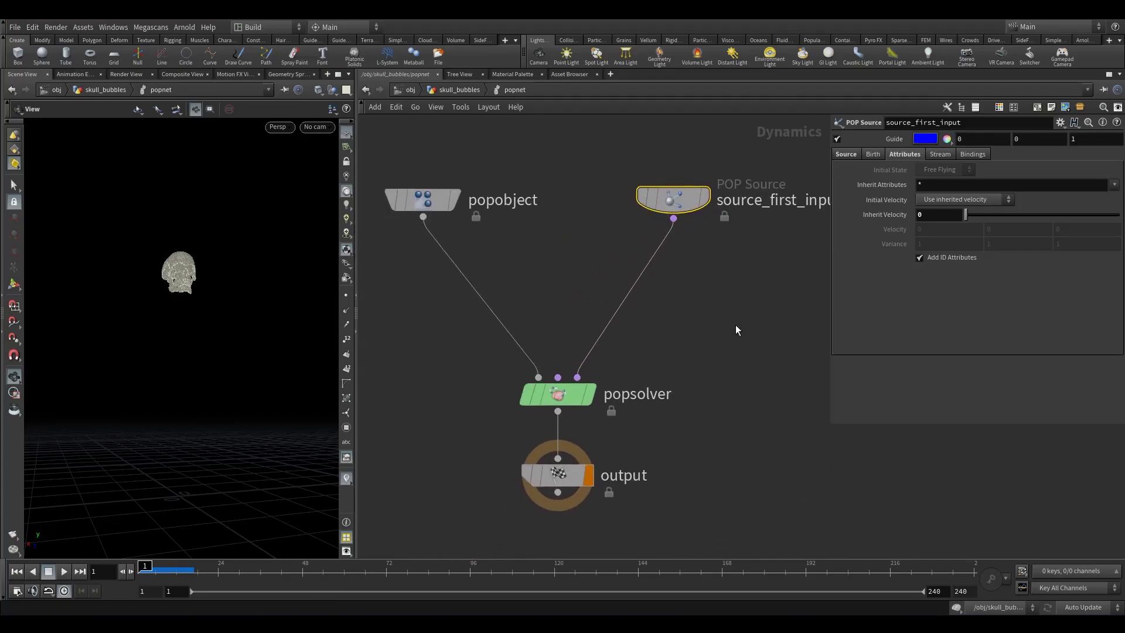
middle_drag(693, 402, 705, 328)
drag(561, 383, 549, 473)
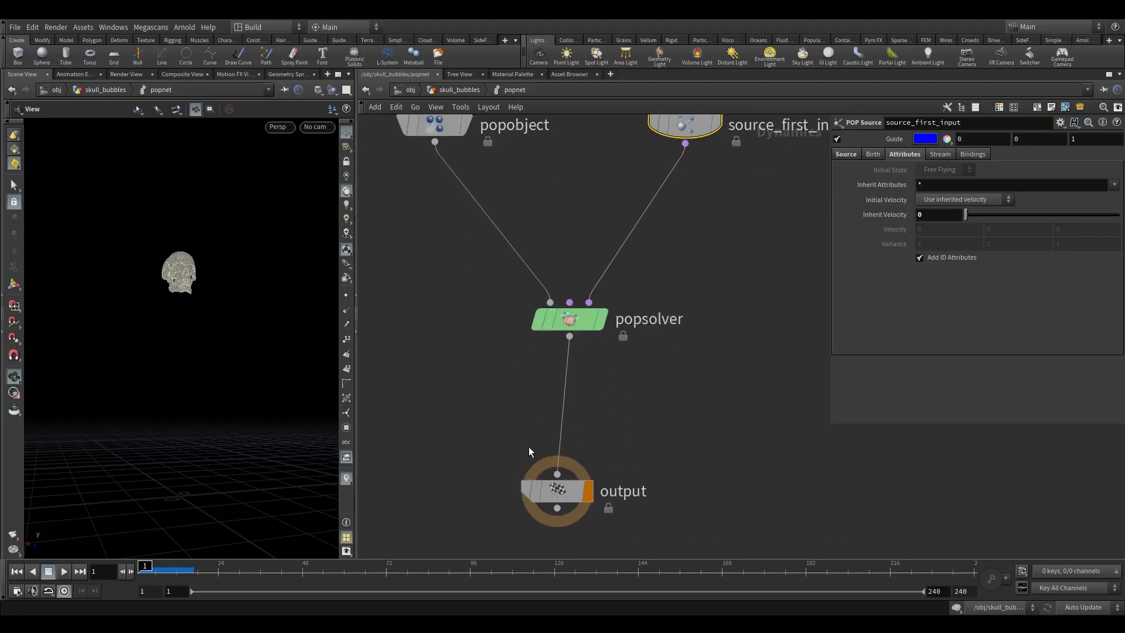
key(Tab)
key(Escape)
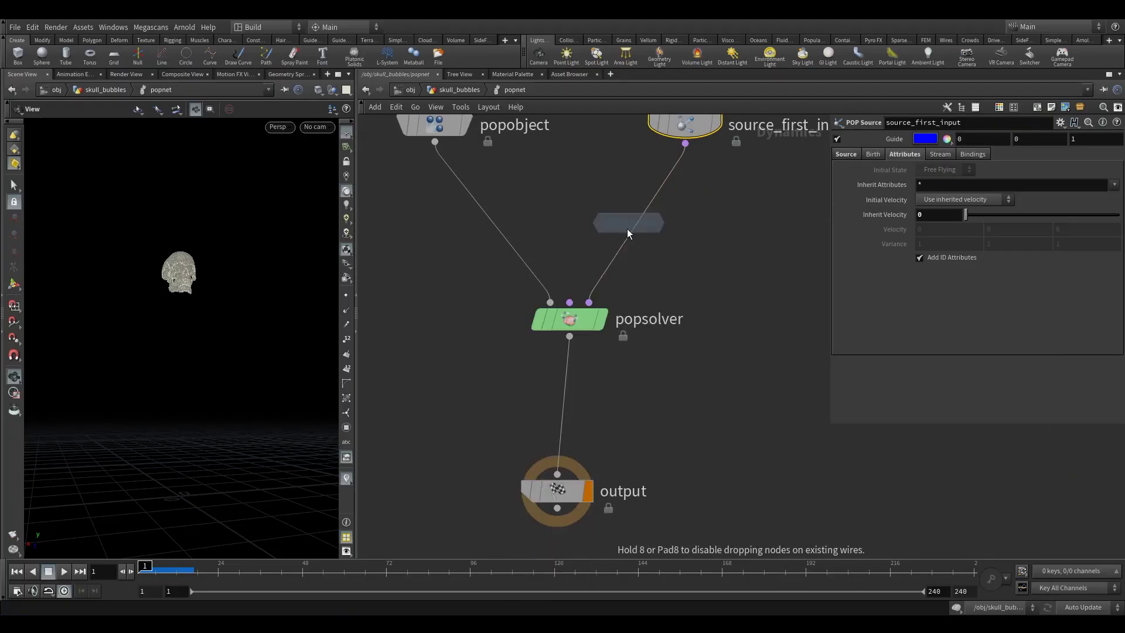
click(560, 424)
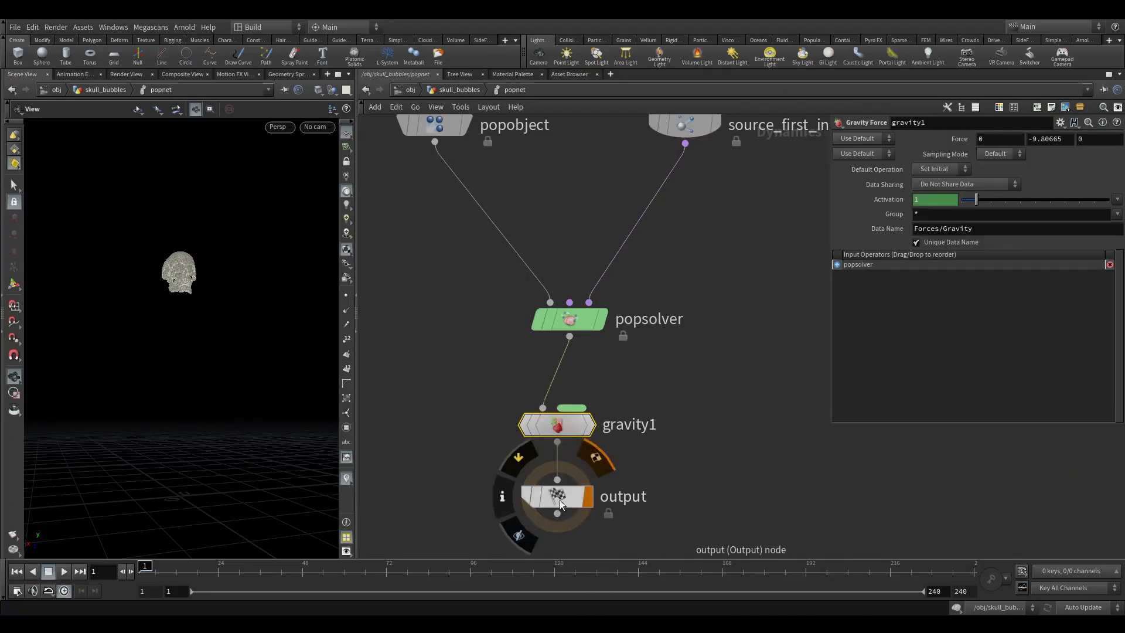
drag(560, 500, 572, 517)
drag(558, 426, 571, 418)
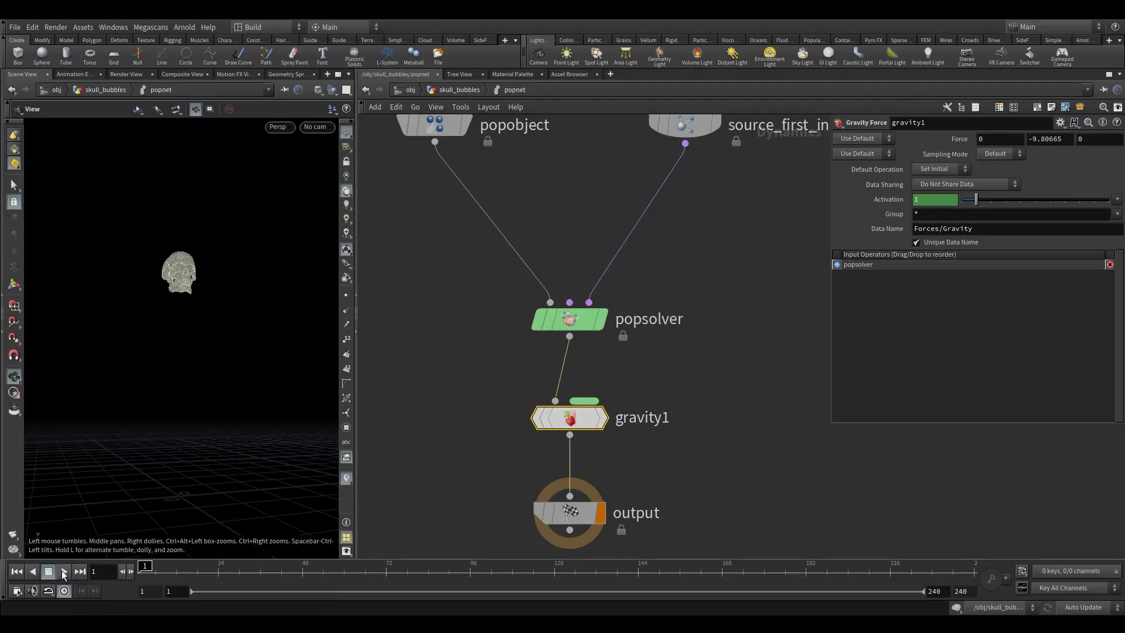
click(63, 572)
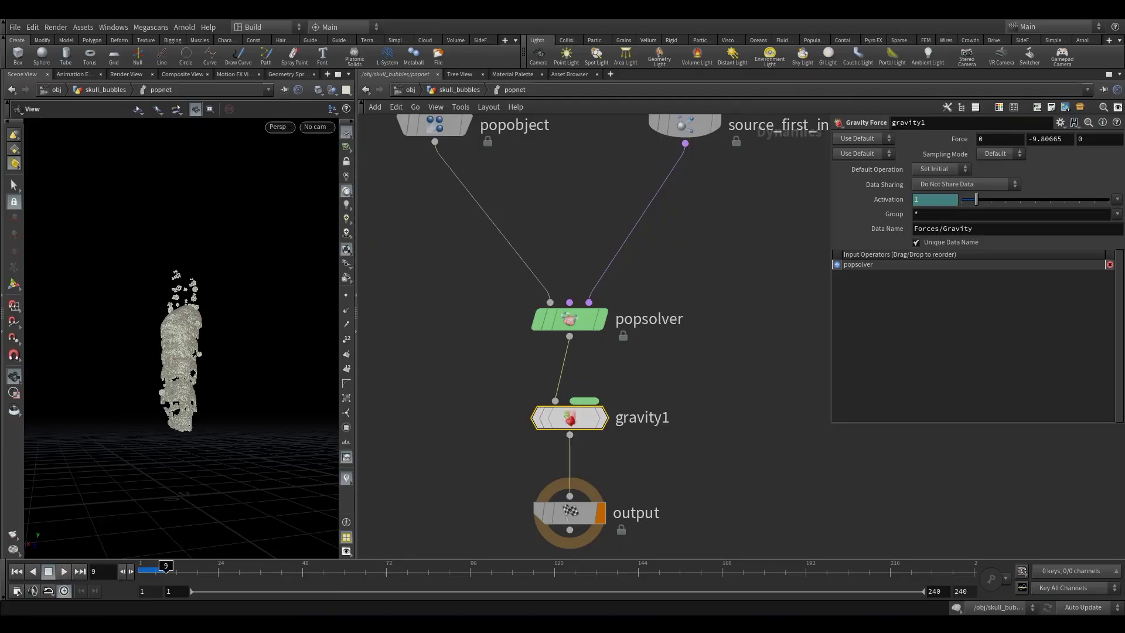
Step: Try a Y force of 9 on the Gravity Force node and play the simulation
click(1070, 140)
text(9)
key(Return)
click(64, 572)
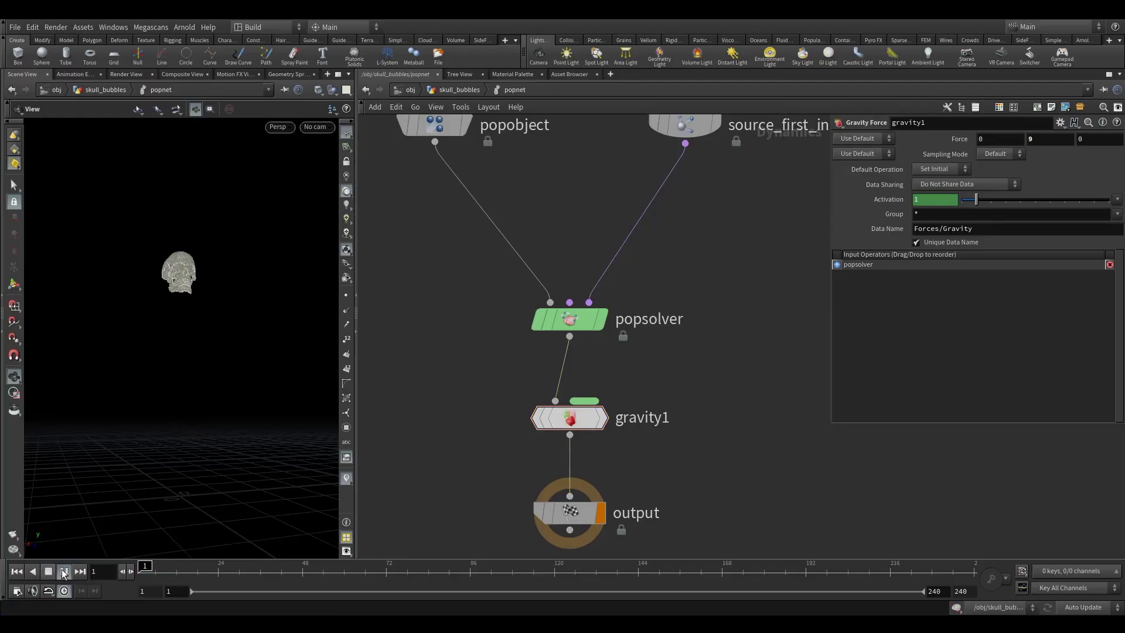
click(49, 572)
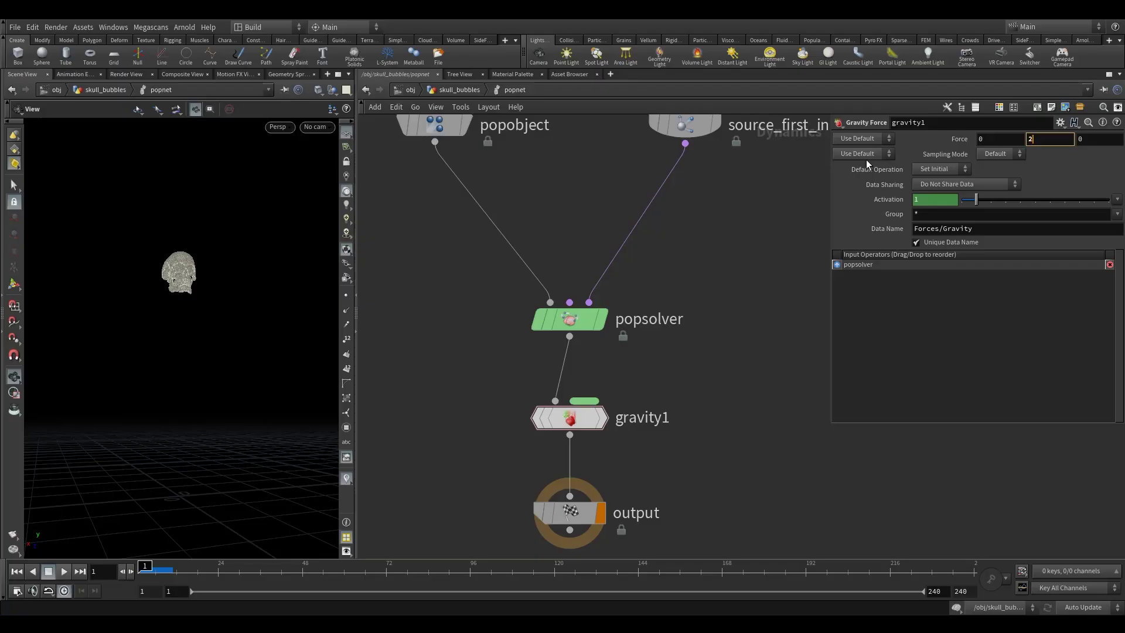
Step: Set the Gravity Force's Y value to 2, test it, and go back up to the skull_bubbles network
key(Return)
click(64, 574)
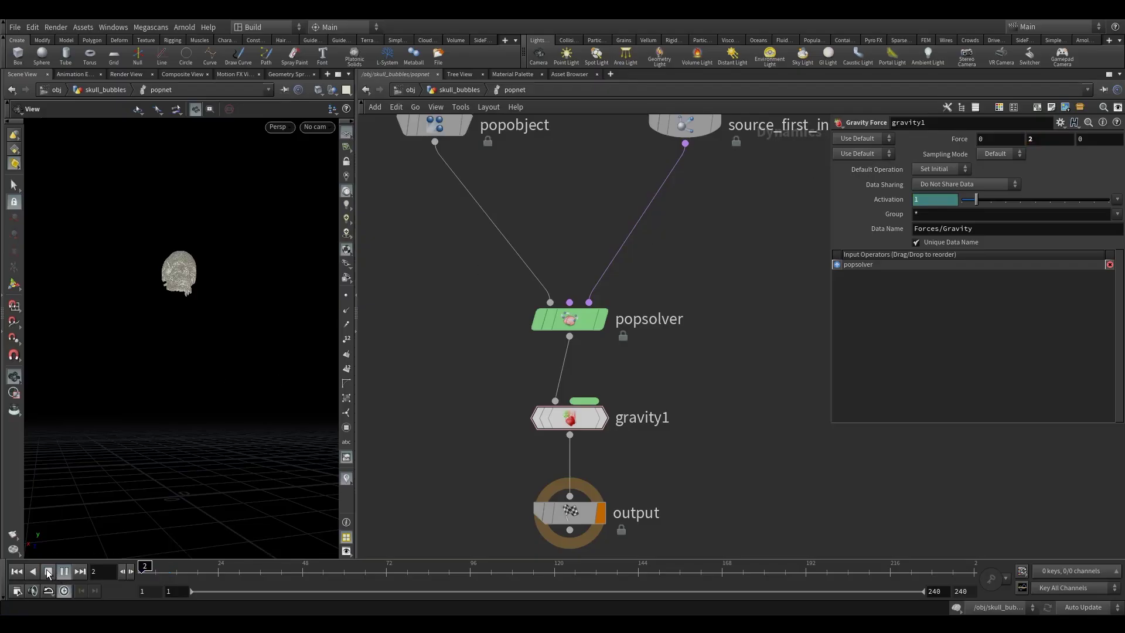
click(48, 573)
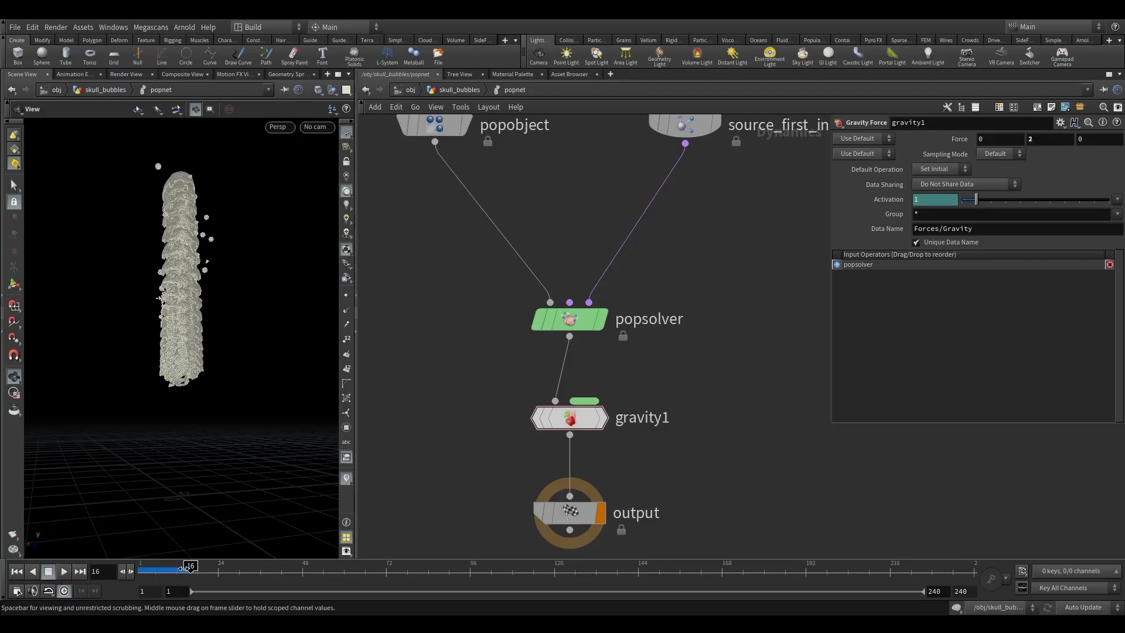
key(h)
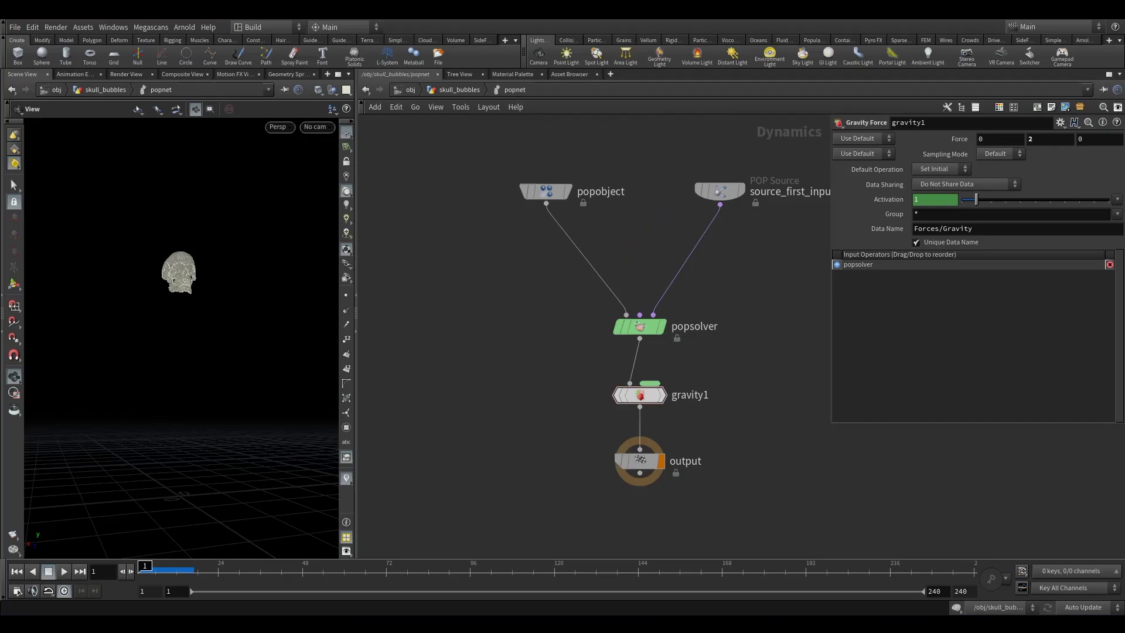
click(459, 90)
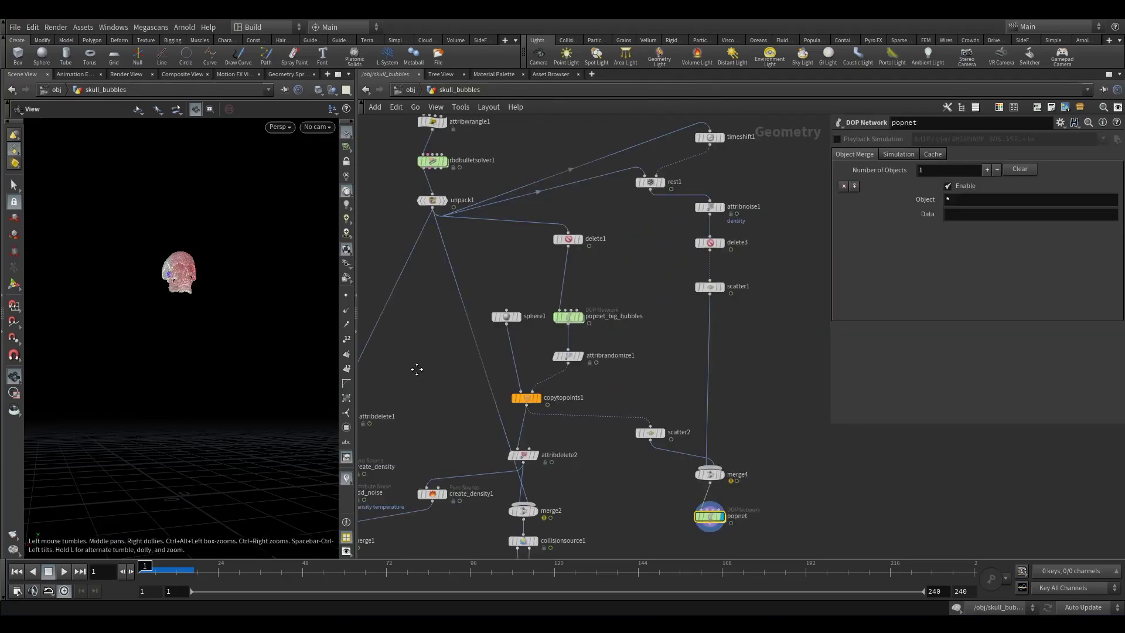
Step: Copy the POP Drag node from inside popnet_big_bubbles and return to the skull_bubbles network
middle_drag(418, 373, 618, 216)
scroll(617, 216, up, 4)
click(637, 205)
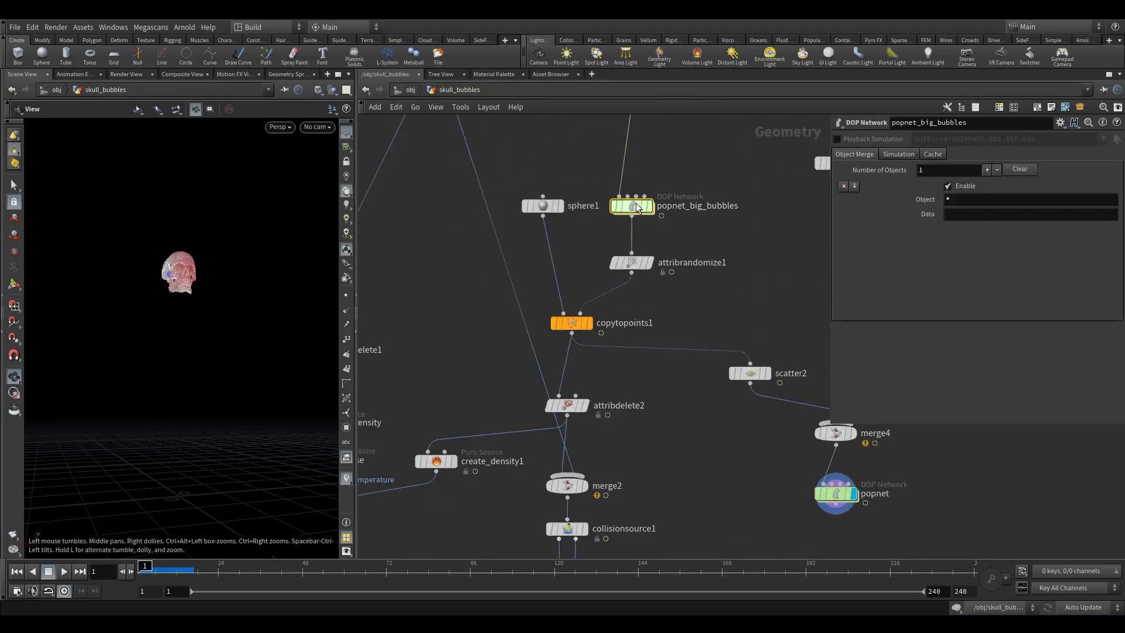
double_click(638, 205)
click(628, 298)
key(ctrl+c)
click(460, 91)
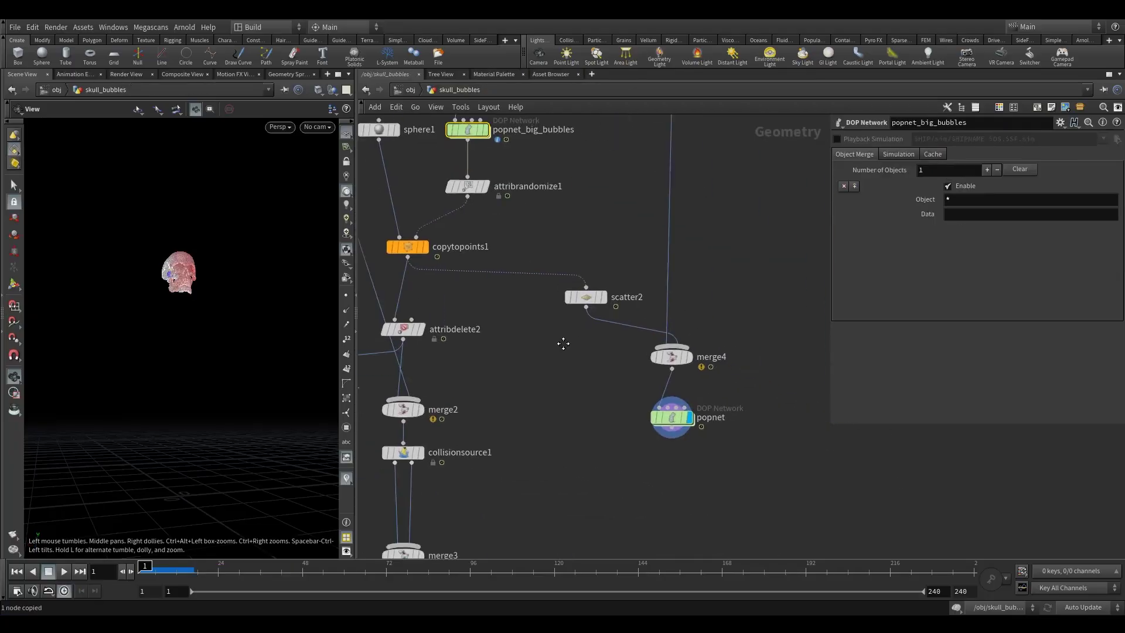
Step: Paste the POP Drag node into popnet between source_first_input and popsolver, and play the simulation
double_click(645, 402)
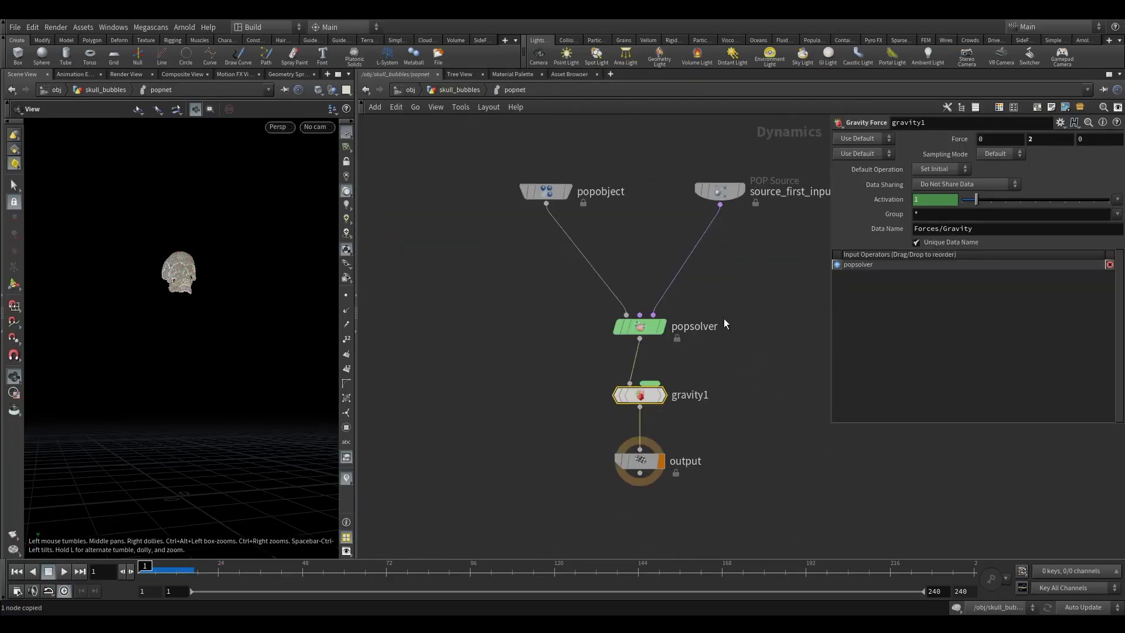
key(ctrl+v)
drag(723, 318, 720, 274)
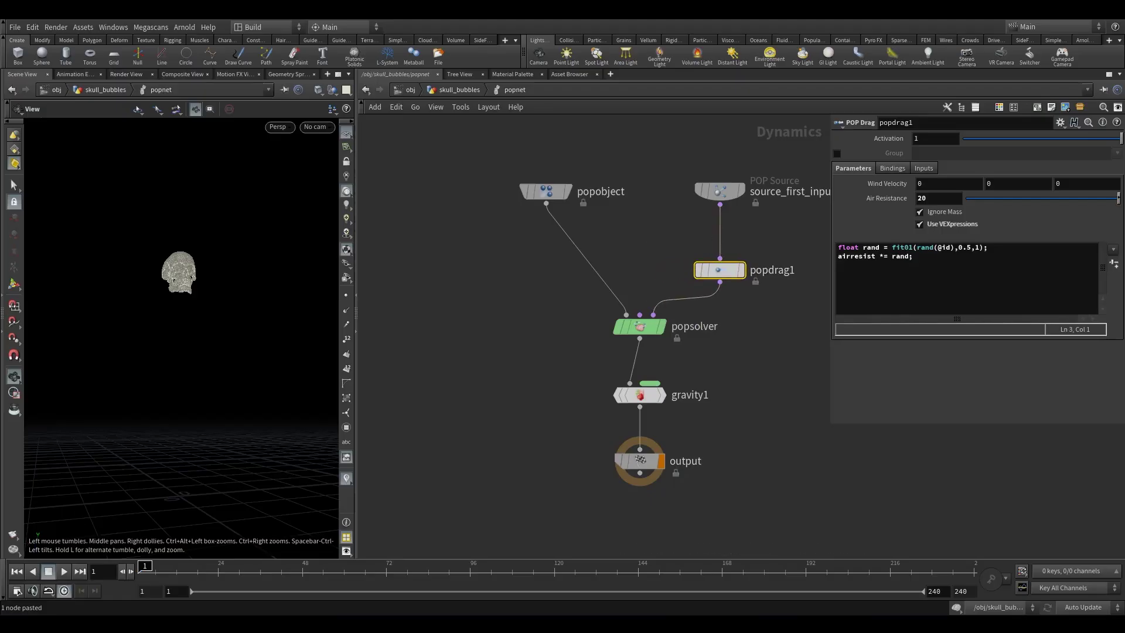
click(59, 575)
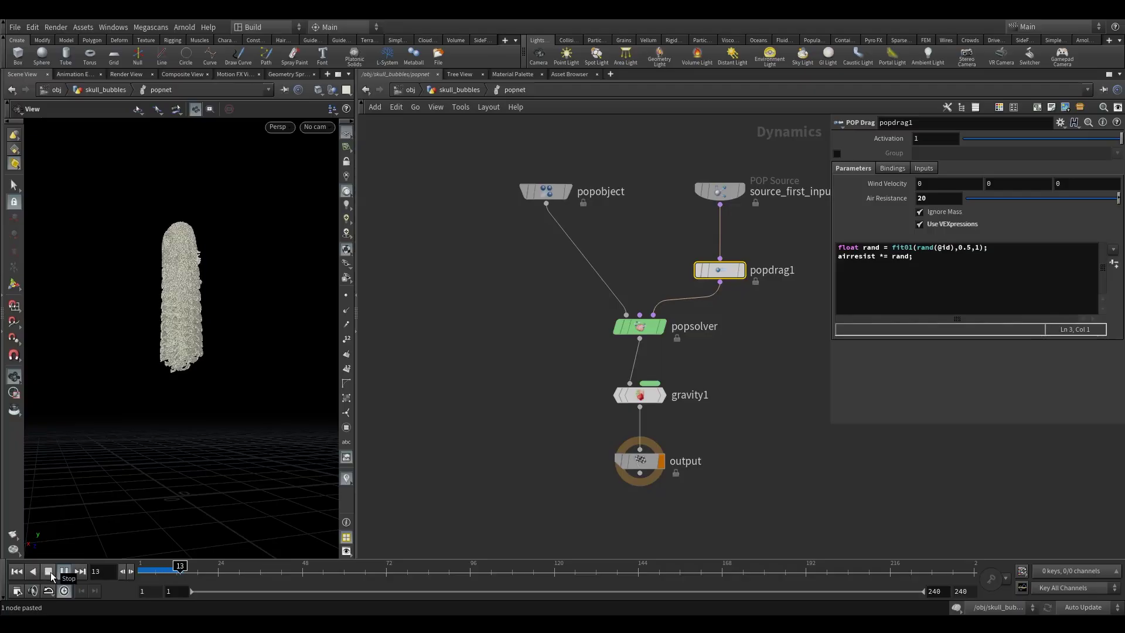
click(50, 572)
Step: Set the POP Drag's Air Resistance to 25 and return to the first frame
double_click(923, 199)
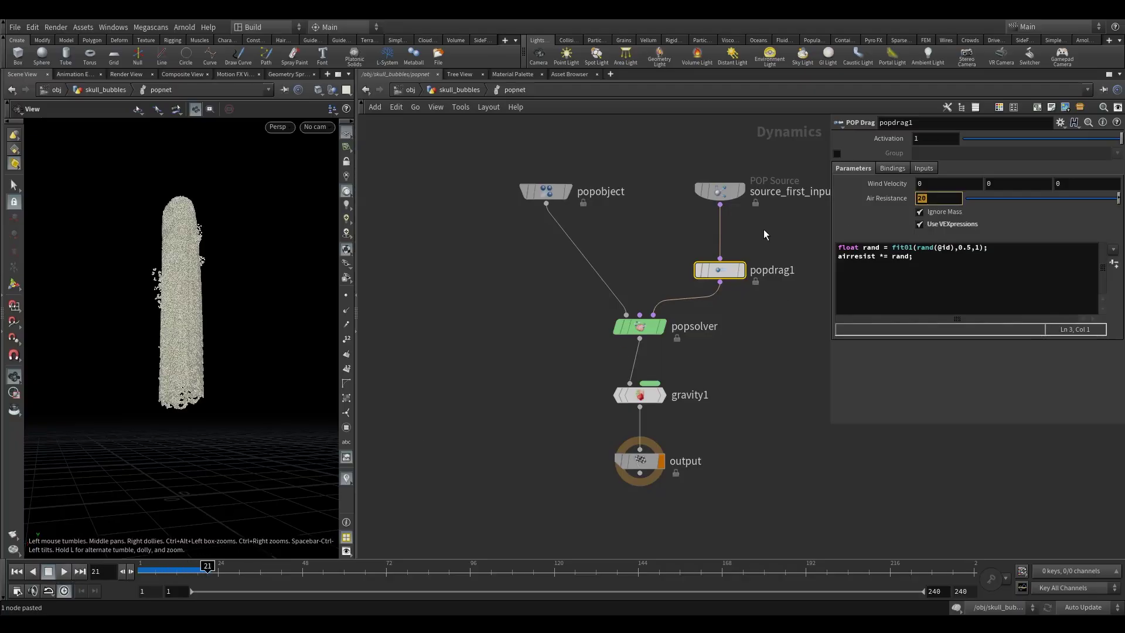
text(25)
key(Return)
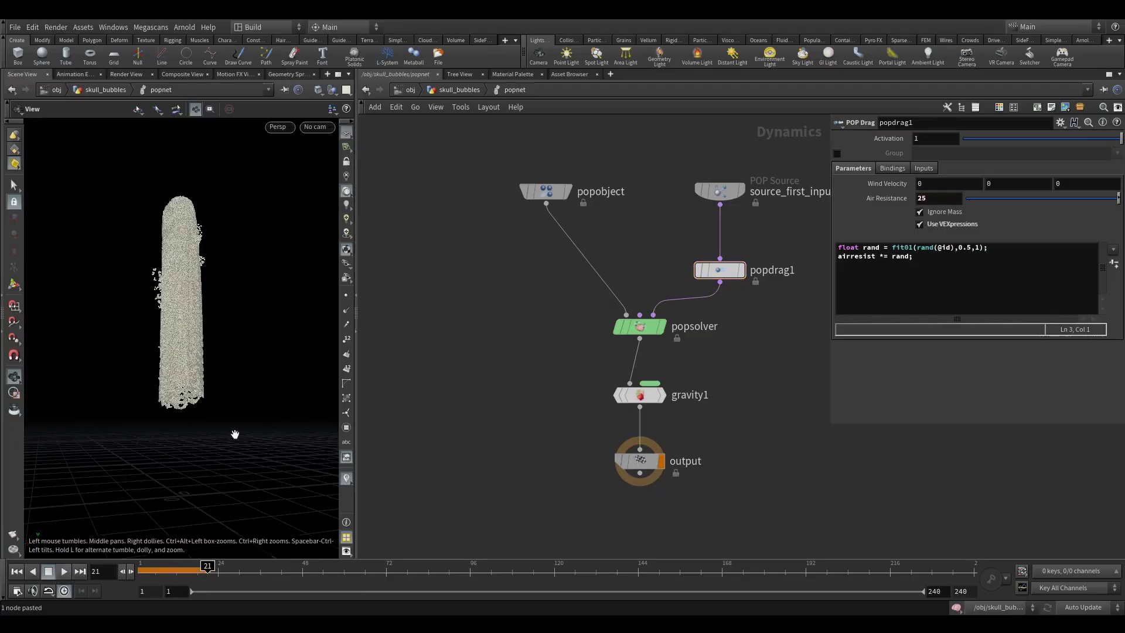
key(ctrl+Up)
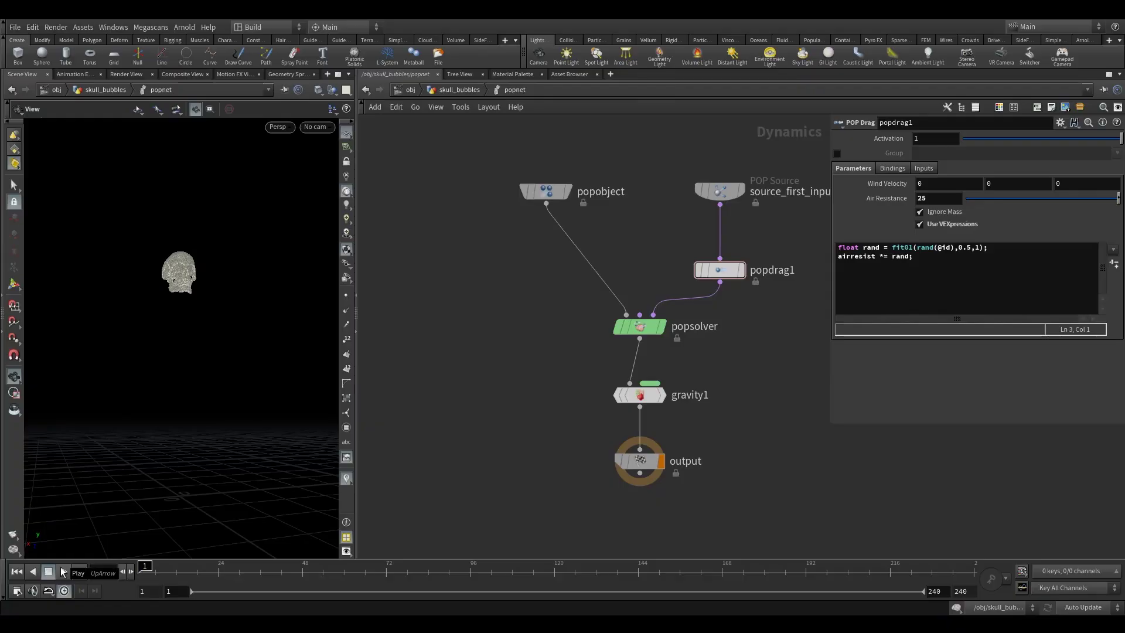
Step: Change the fit01 minimum in the POP Drag's VEXpression to 0.2, play the simulation and rewind to frame 1
click(967, 247)
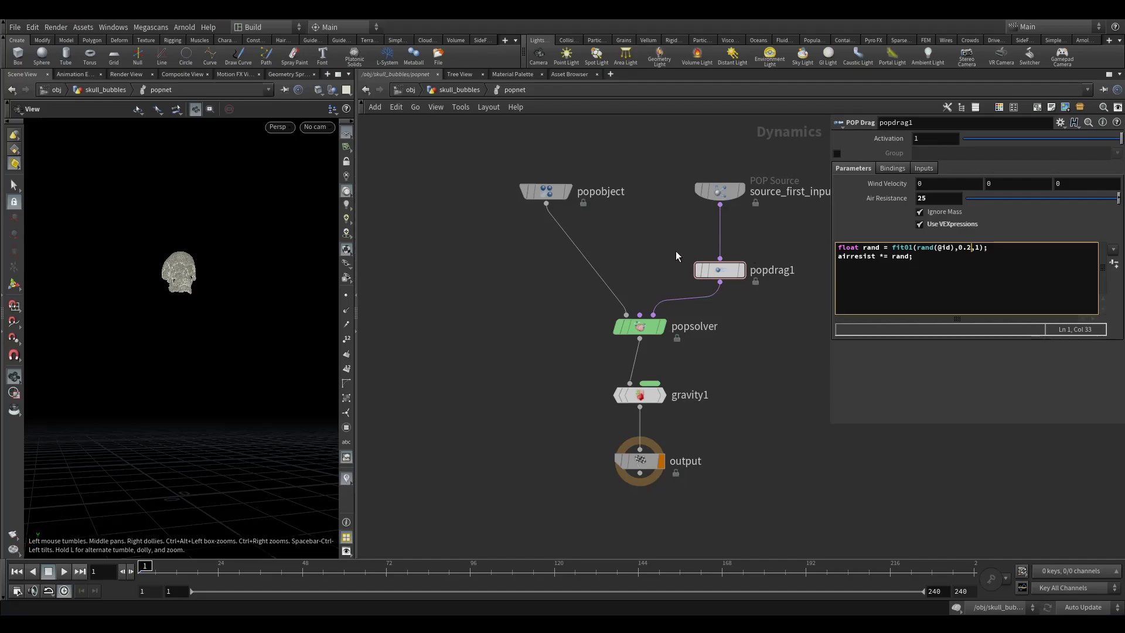
click(64, 571)
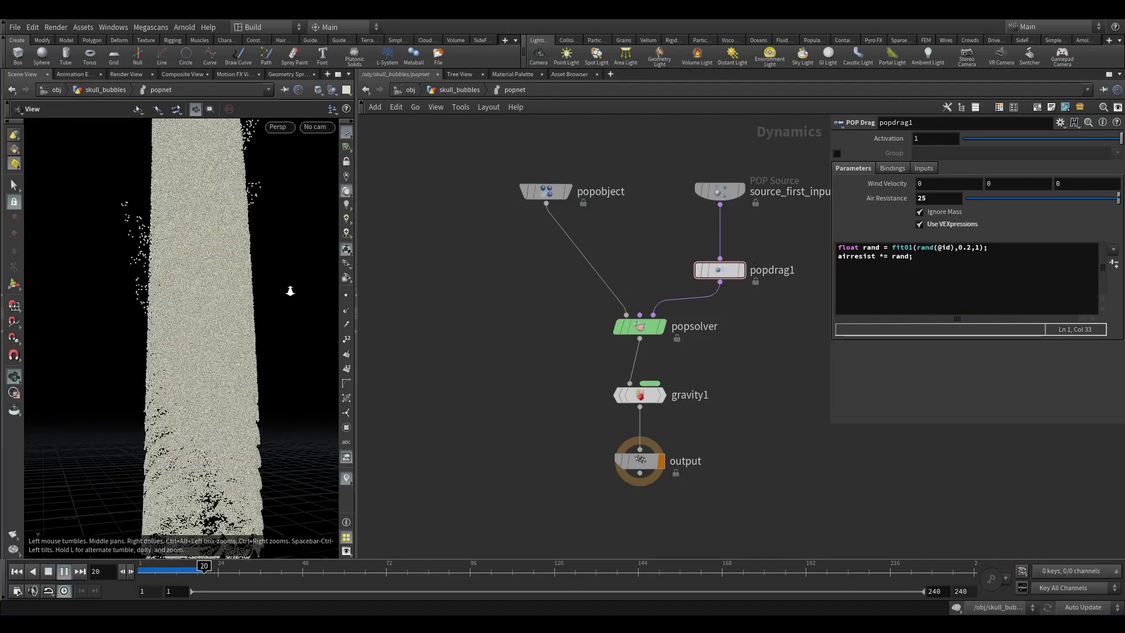
click(49, 572)
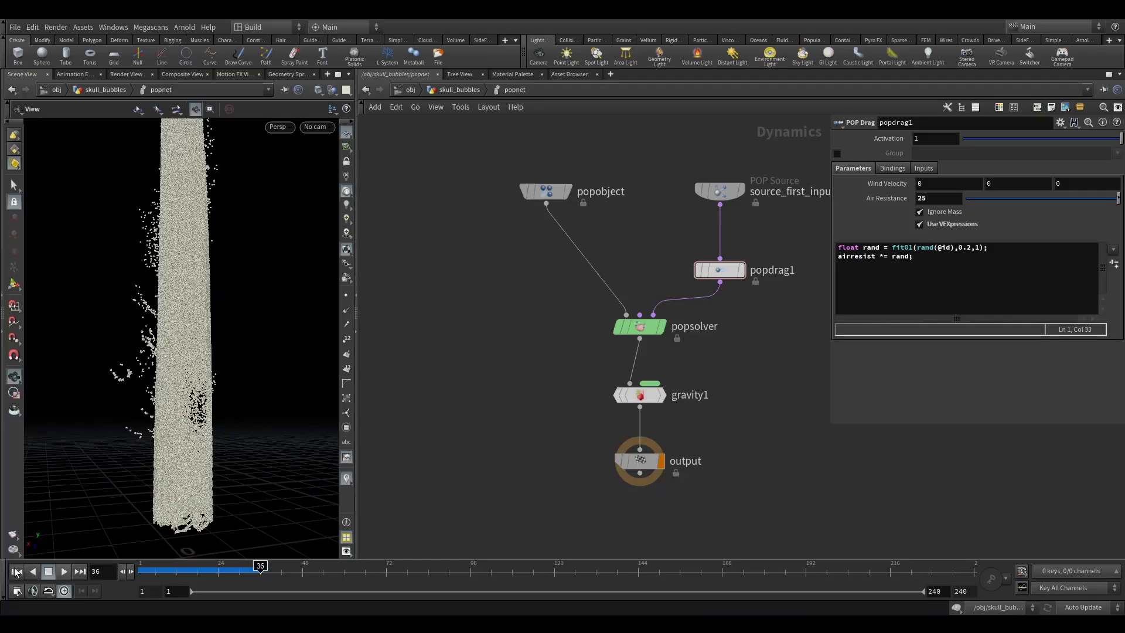
click(17, 572)
Step: Space out the nodes and insert a POP Advect by Volumes node between source_first_input and popdrag1
drag(640, 327, 640, 342)
middle_drag(548, 382, 500, 418)
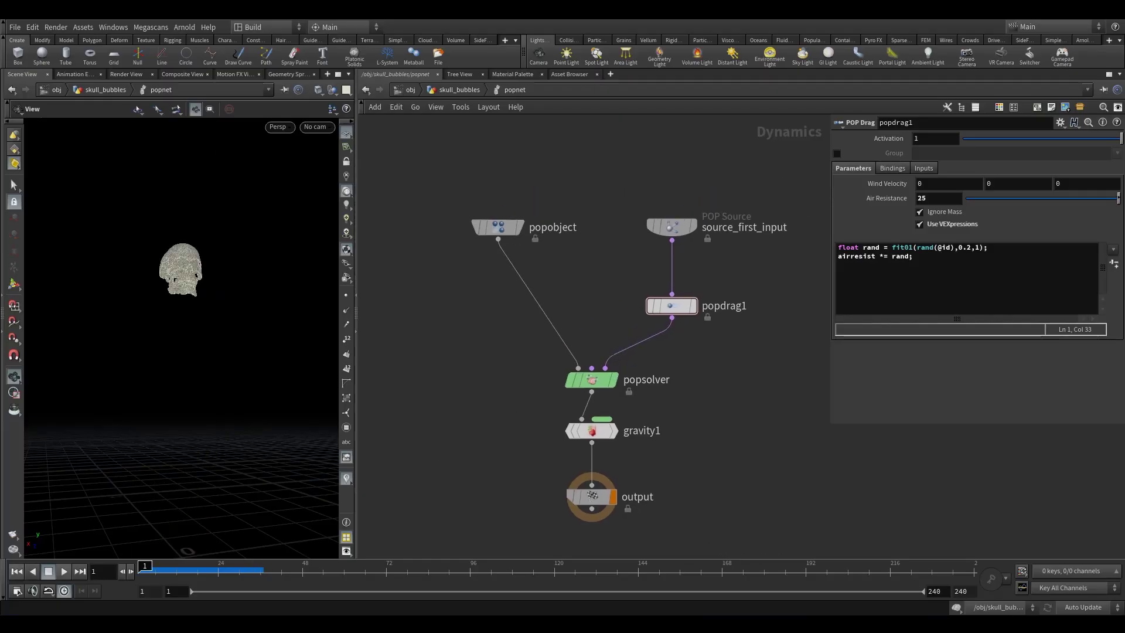
drag(673, 226, 673, 201)
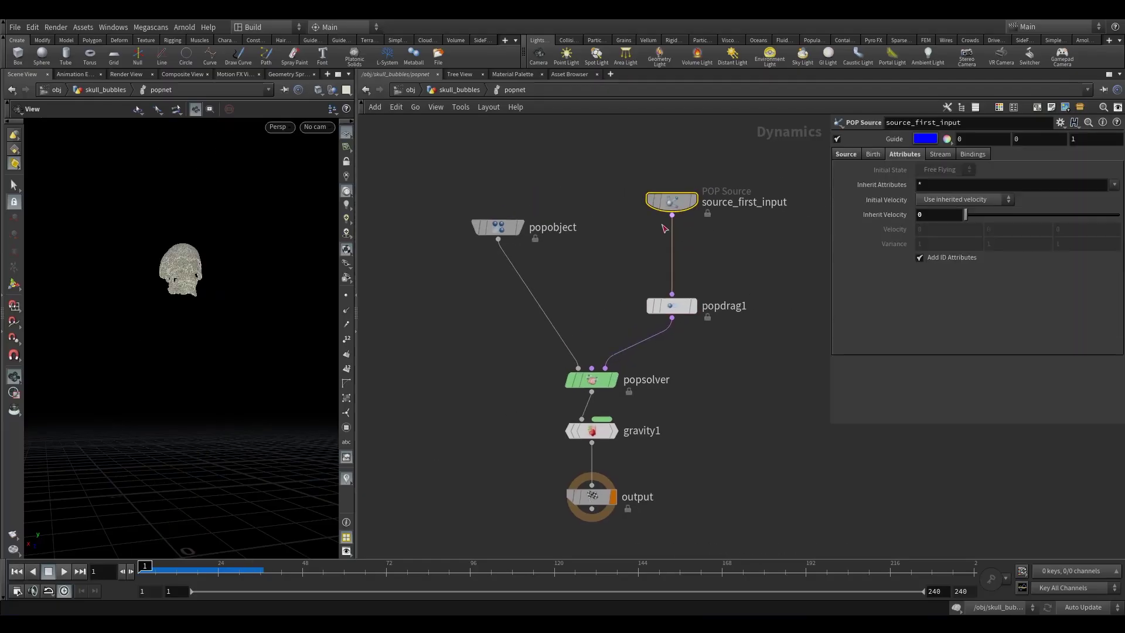
key(Tab)
text(popad)
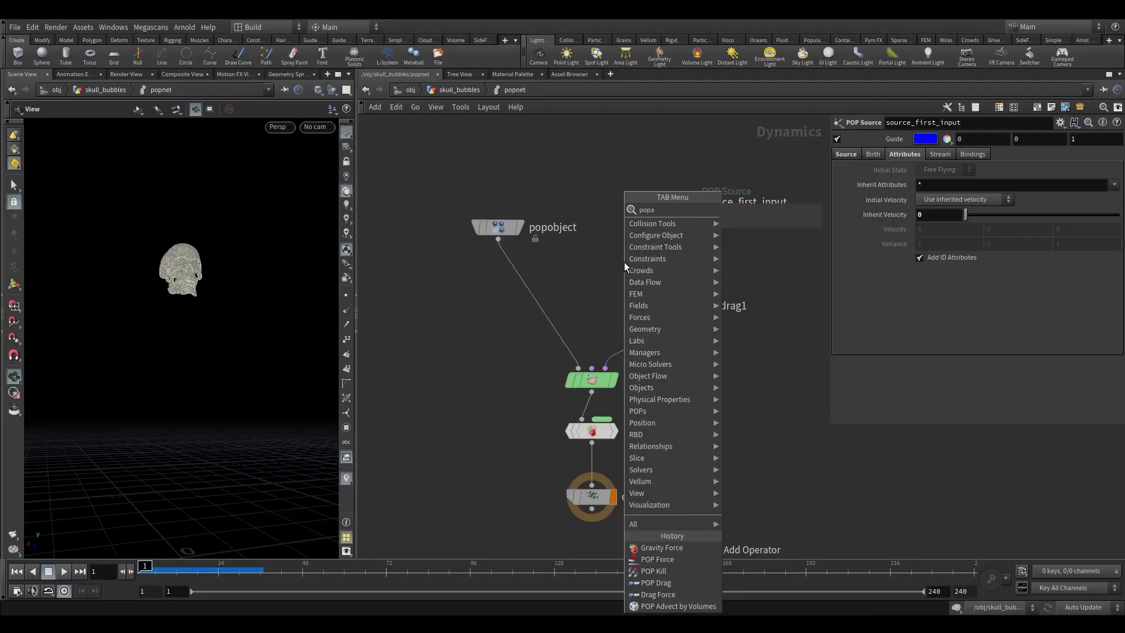
click(772, 221)
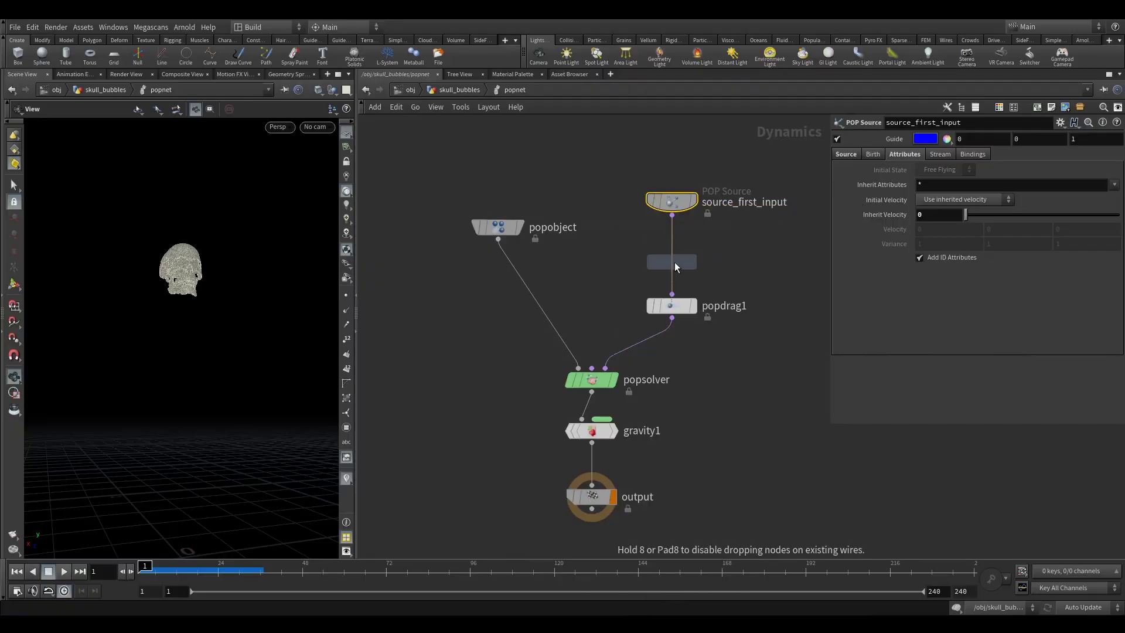
click(675, 267)
drag(673, 262, 675, 263)
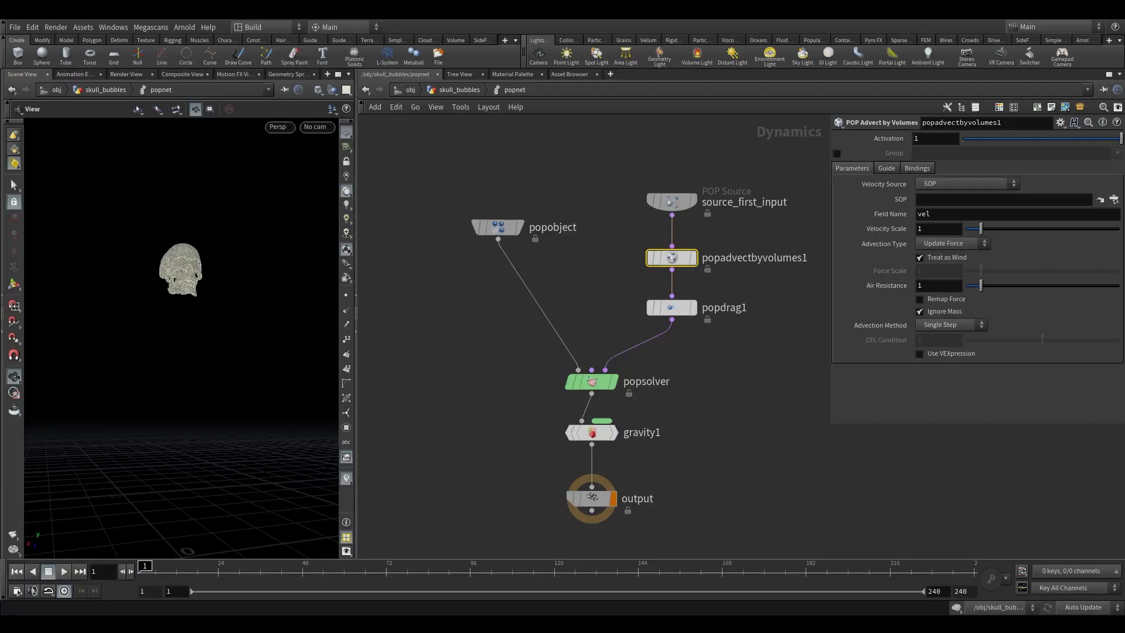
Step: Set the POP Advect by Volumes SOP path to /obj/skull_bubbles/OUT_vel
click(1114, 199)
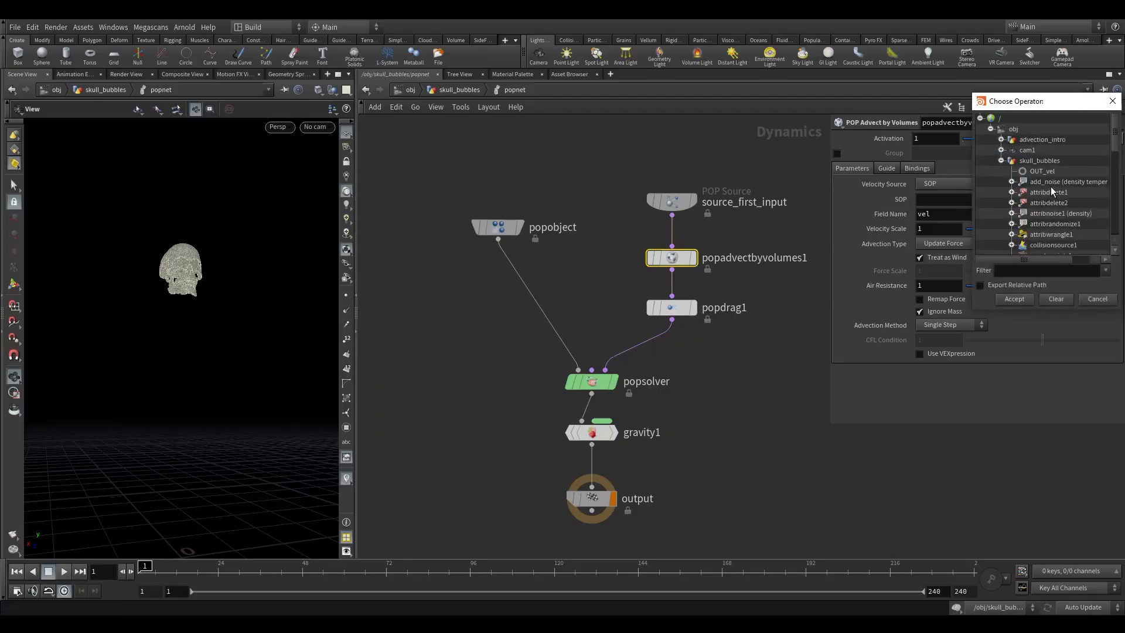
click(1044, 171)
click(1017, 299)
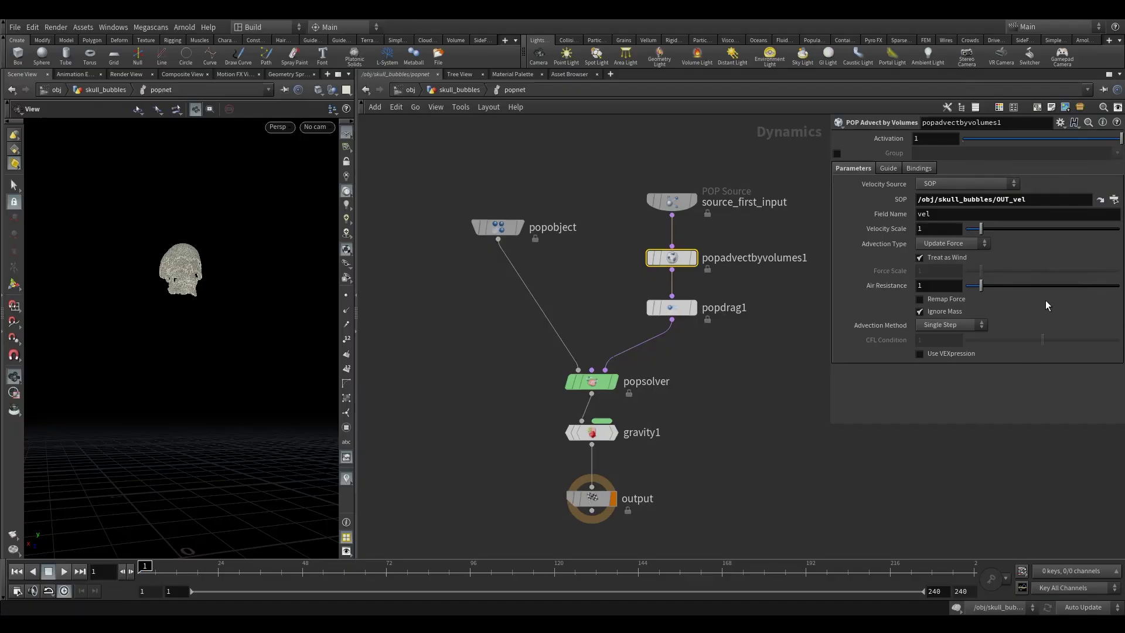
click(947, 244)
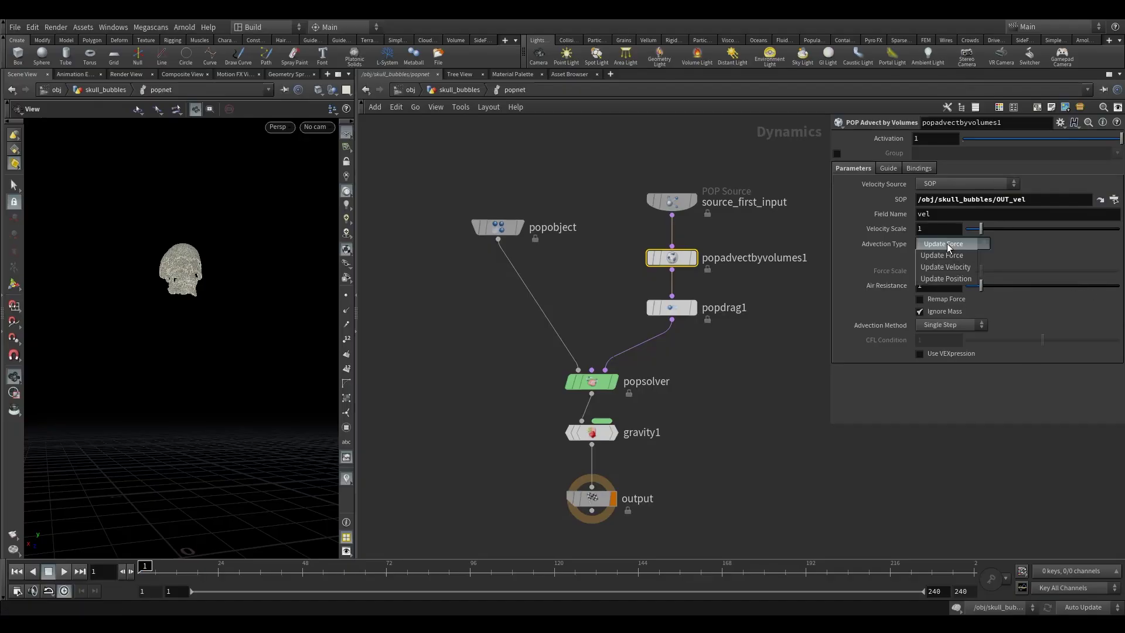
click(964, 268)
click(947, 244)
click(938, 259)
Step: Play the simulation with Update Force advection and view it through cam1
scroll(213, 384, down, 3)
scroll(183, 363, up, 2)
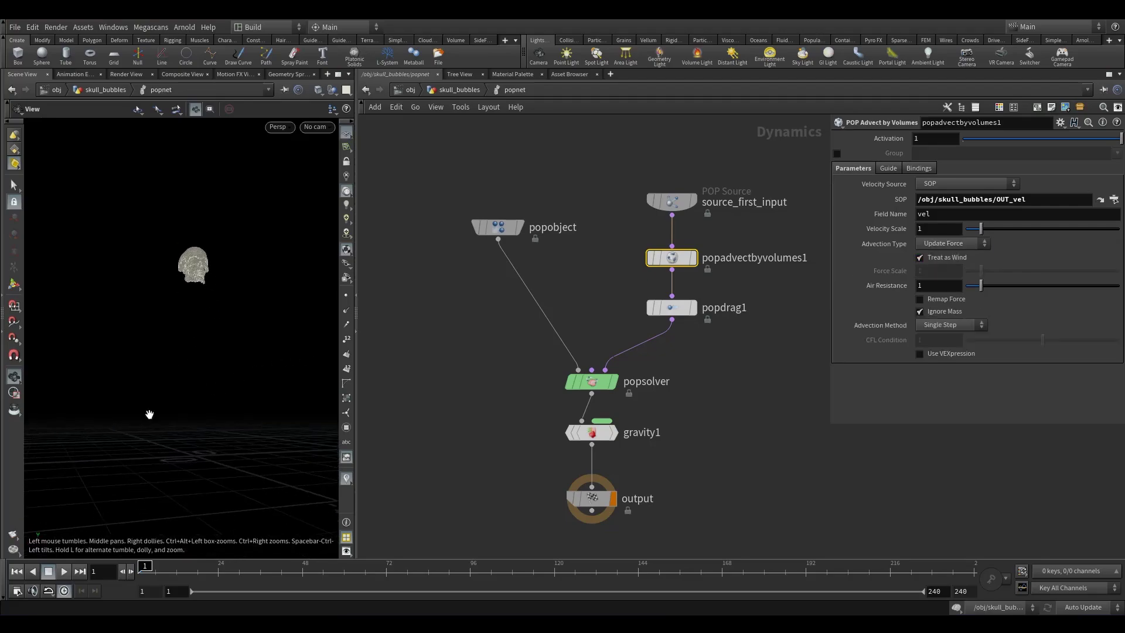
click(52, 571)
click(325, 129)
click(335, 181)
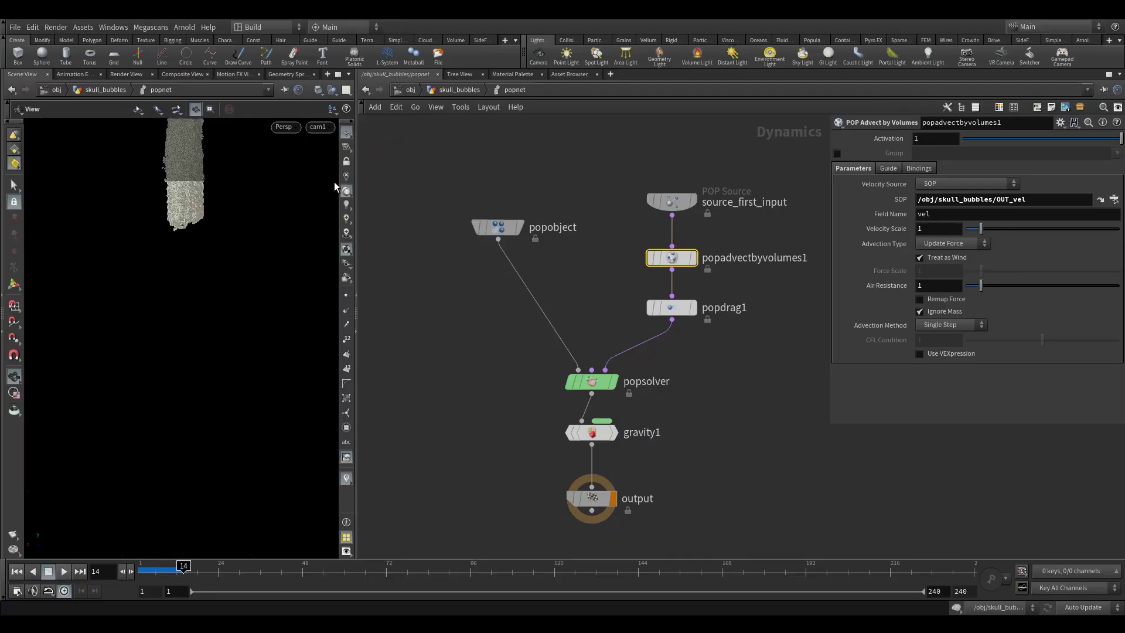
click(65, 572)
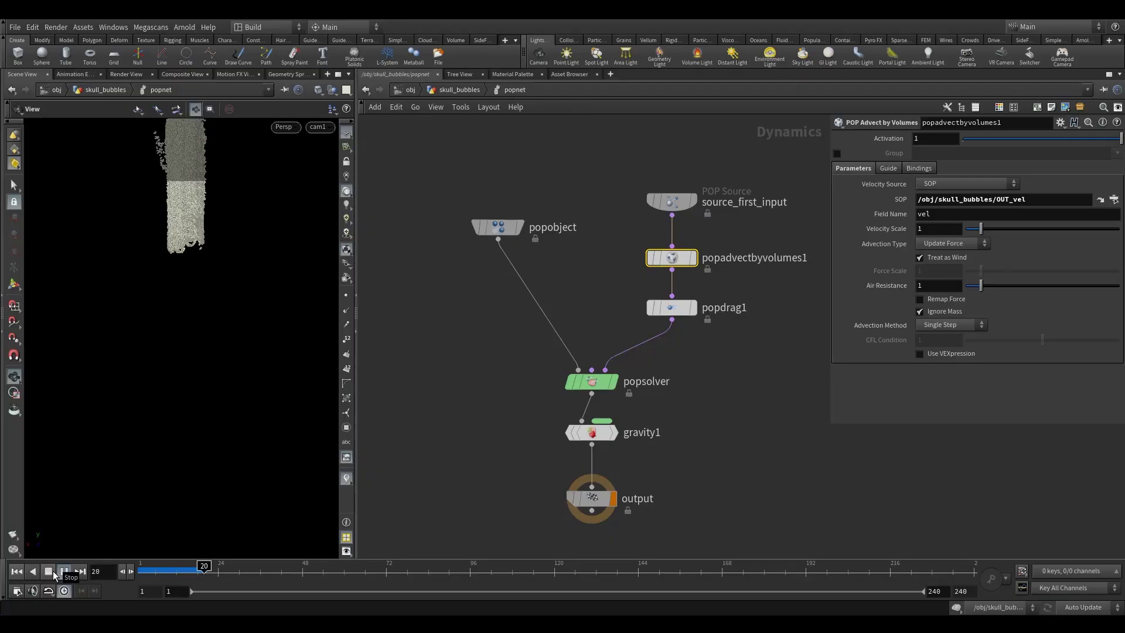
click(53, 571)
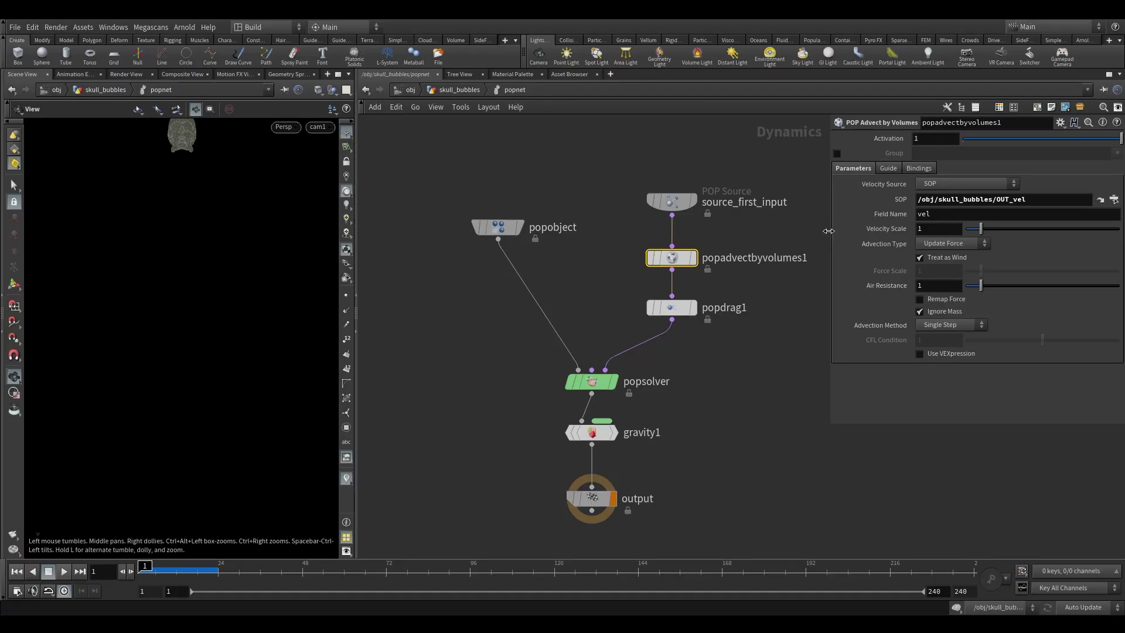
Step: Set the Advection Type to Update Velocity, play the simulation and inspect the particles up close
click(949, 245)
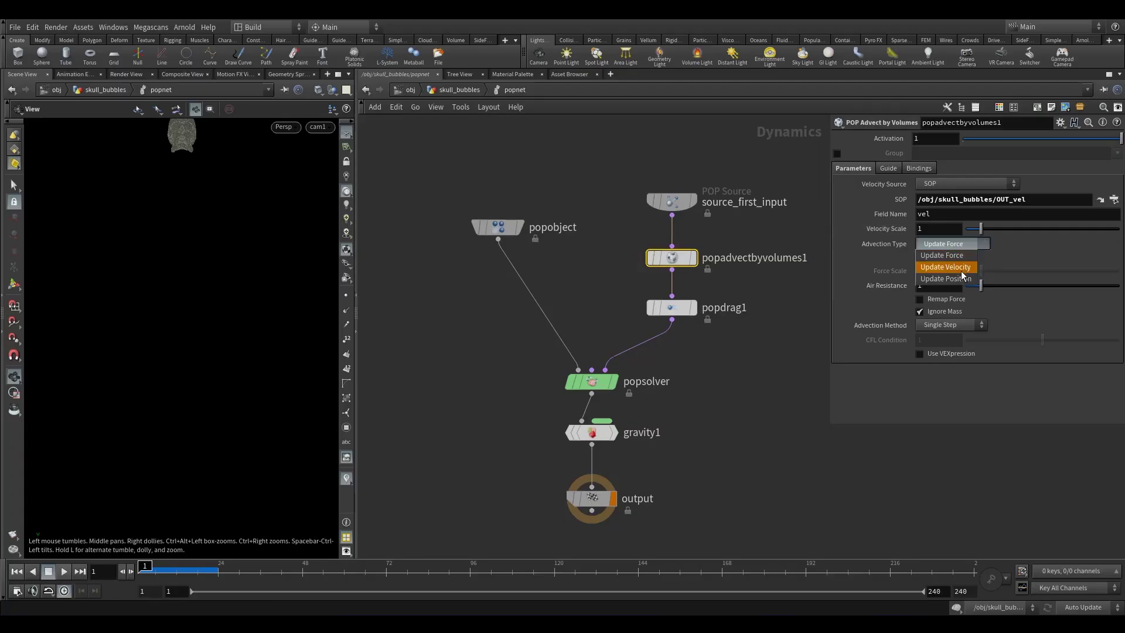
click(961, 265)
click(64, 572)
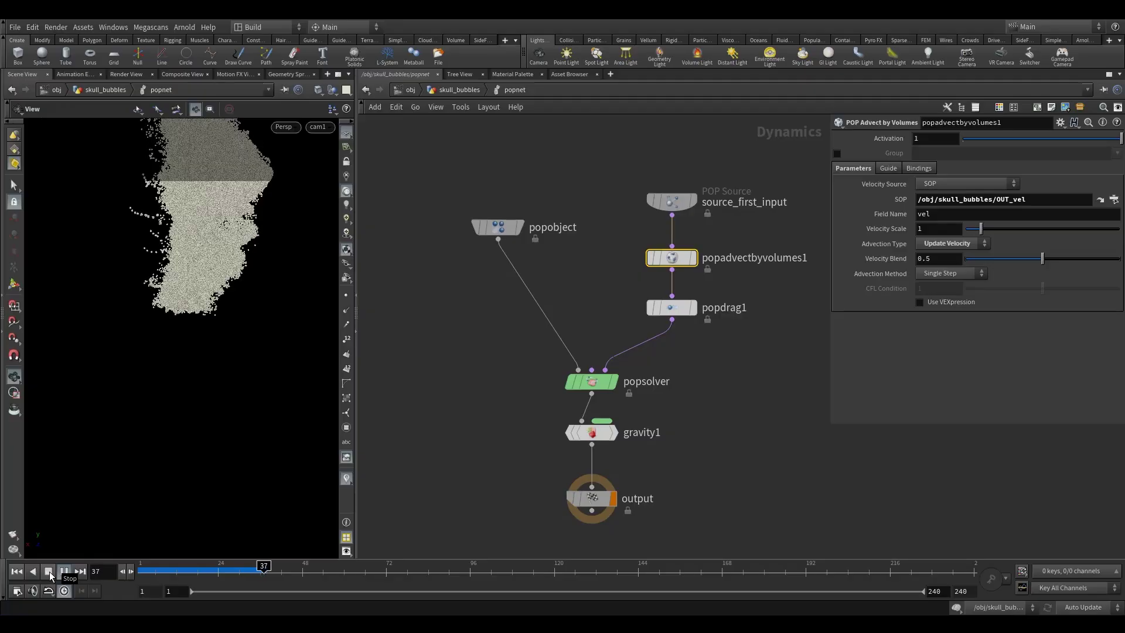
click(50, 571)
drag(176, 261, 190, 228)
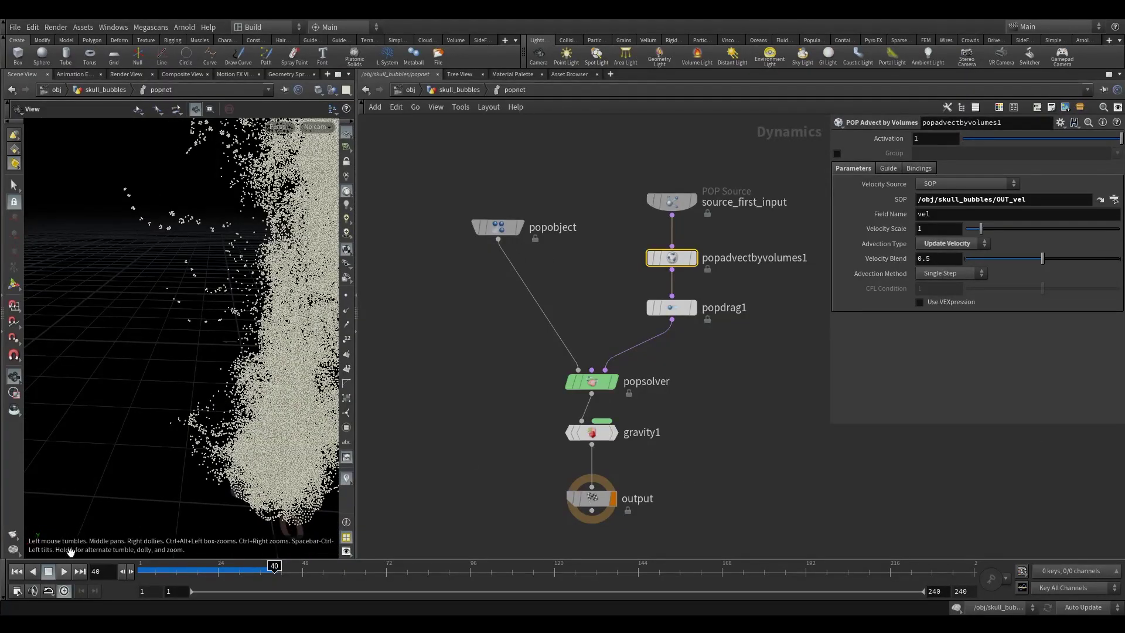
Step: Return to frame 1 and go back up to the skull_bubbles network
drag(160, 568, 144, 567)
click(470, 89)
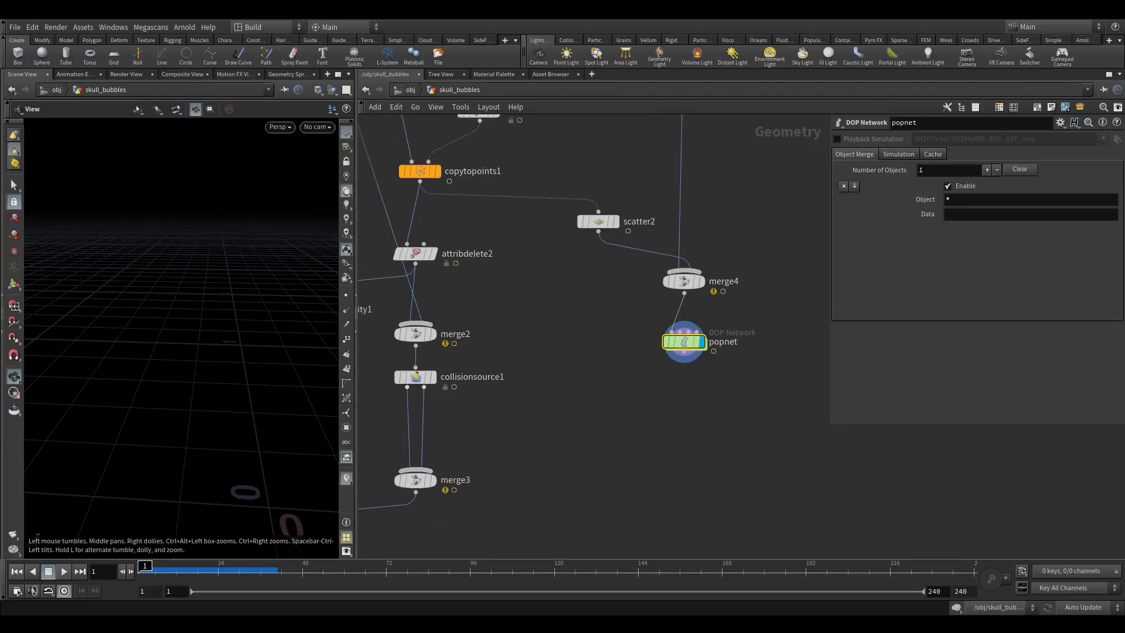
scroll(668, 304, down, 8)
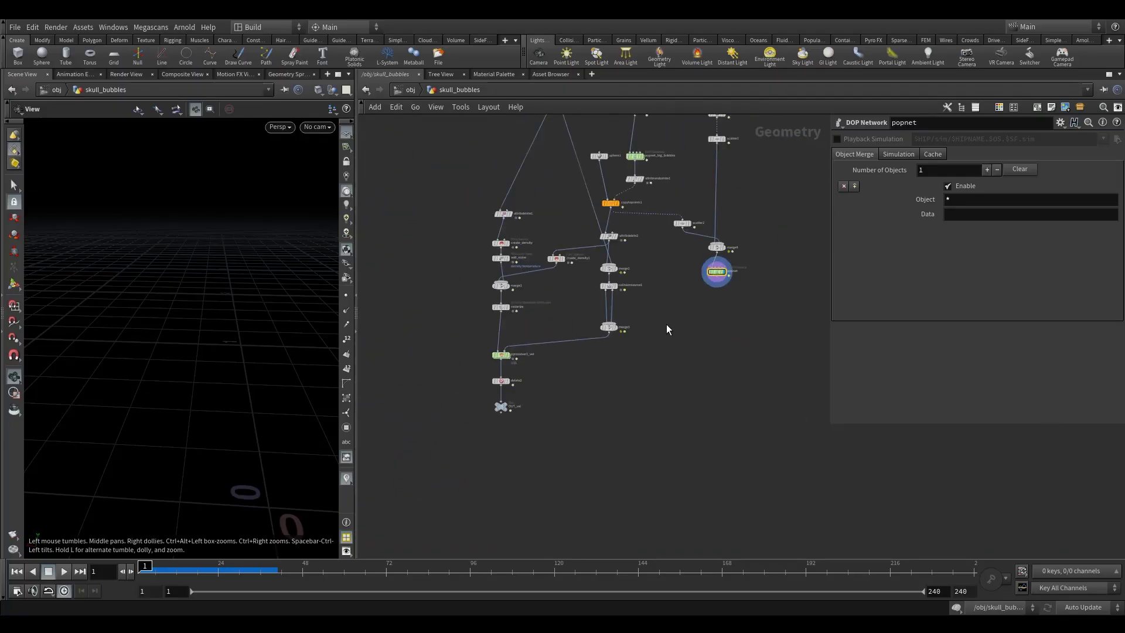
scroll(596, 312, up, 4)
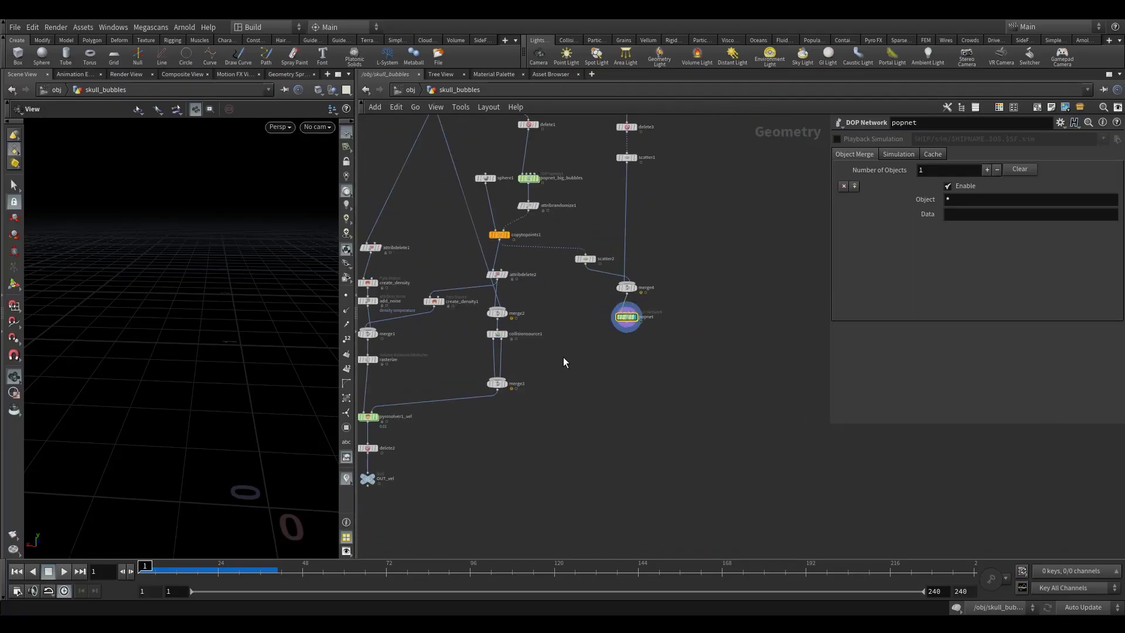